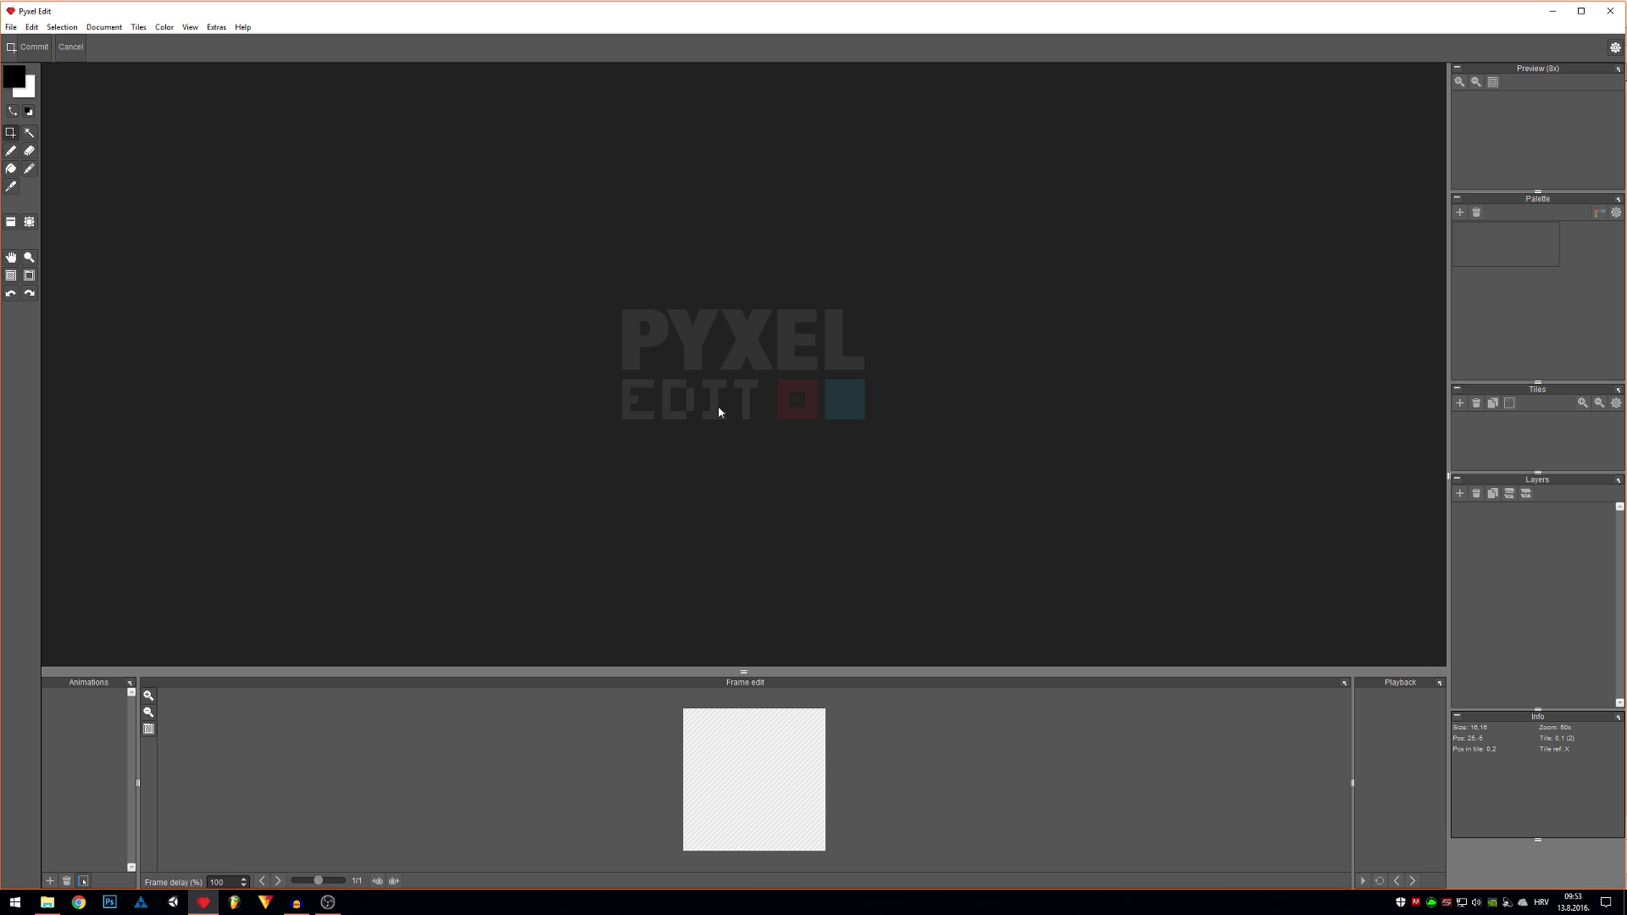
- Create a tiled document two tiles high with 8-pixel tiles and a 16 x 16 image size, then maximize its window
{"action": "left_click", "coordinate": [12, 27]}
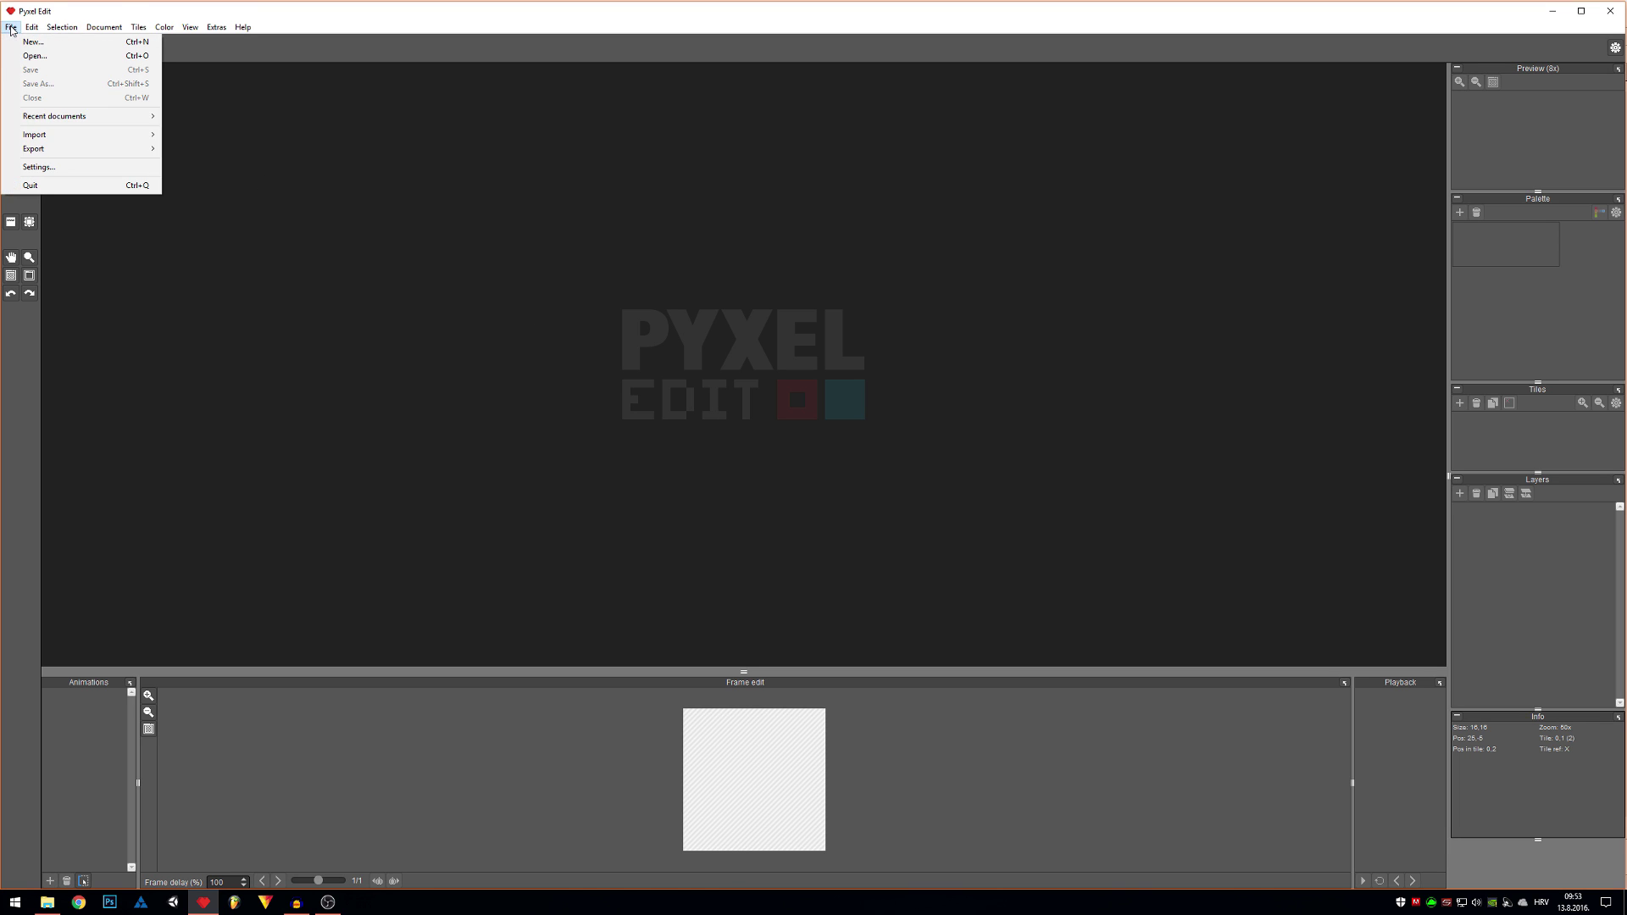
{"action": "left_click", "coordinate": [25, 42]}
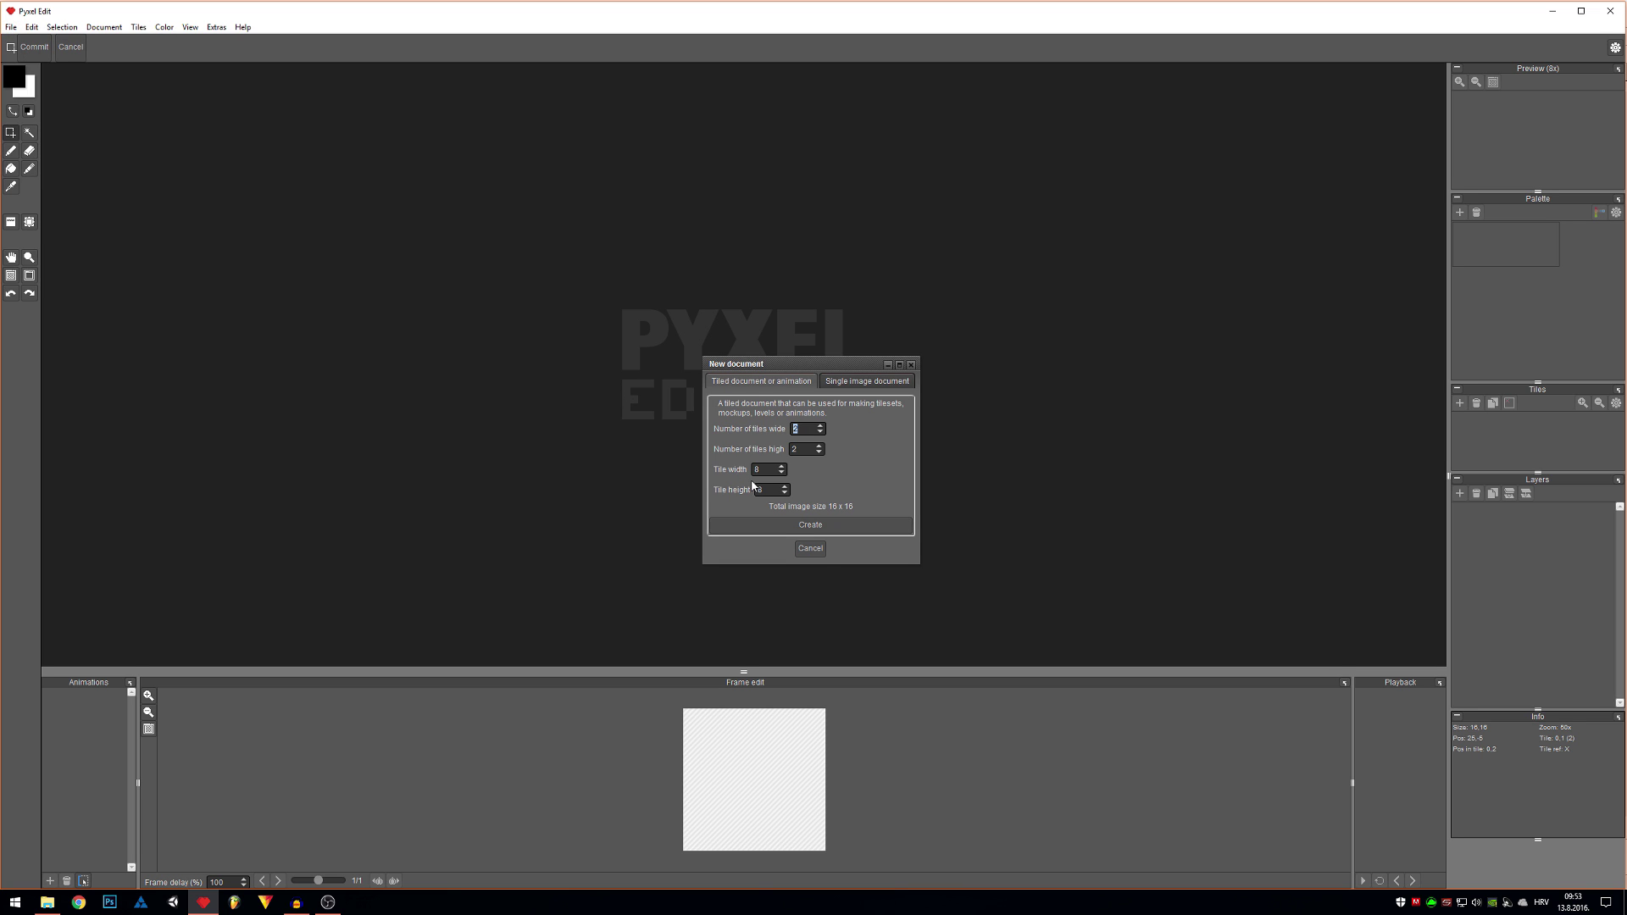
{"action": "left_click", "coordinate": [800, 526]}
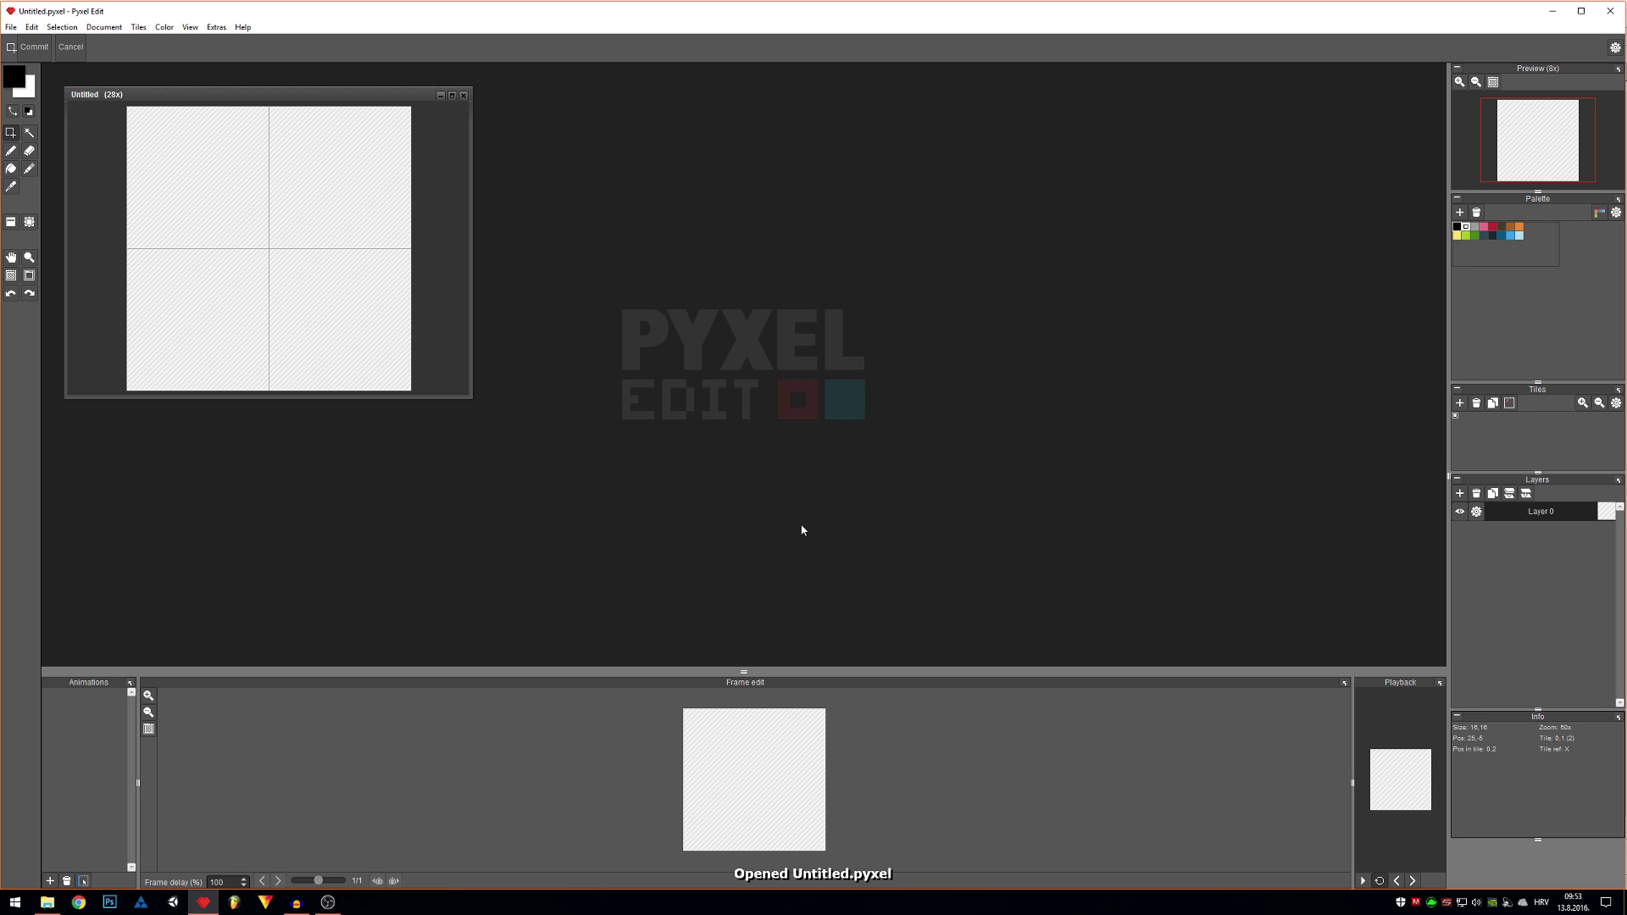
{"action": "left_click", "coordinate": [451, 95]}
{"action": "left_click_drag", "start_coordinate": [254, 240], "coordinate": [645, 396]}
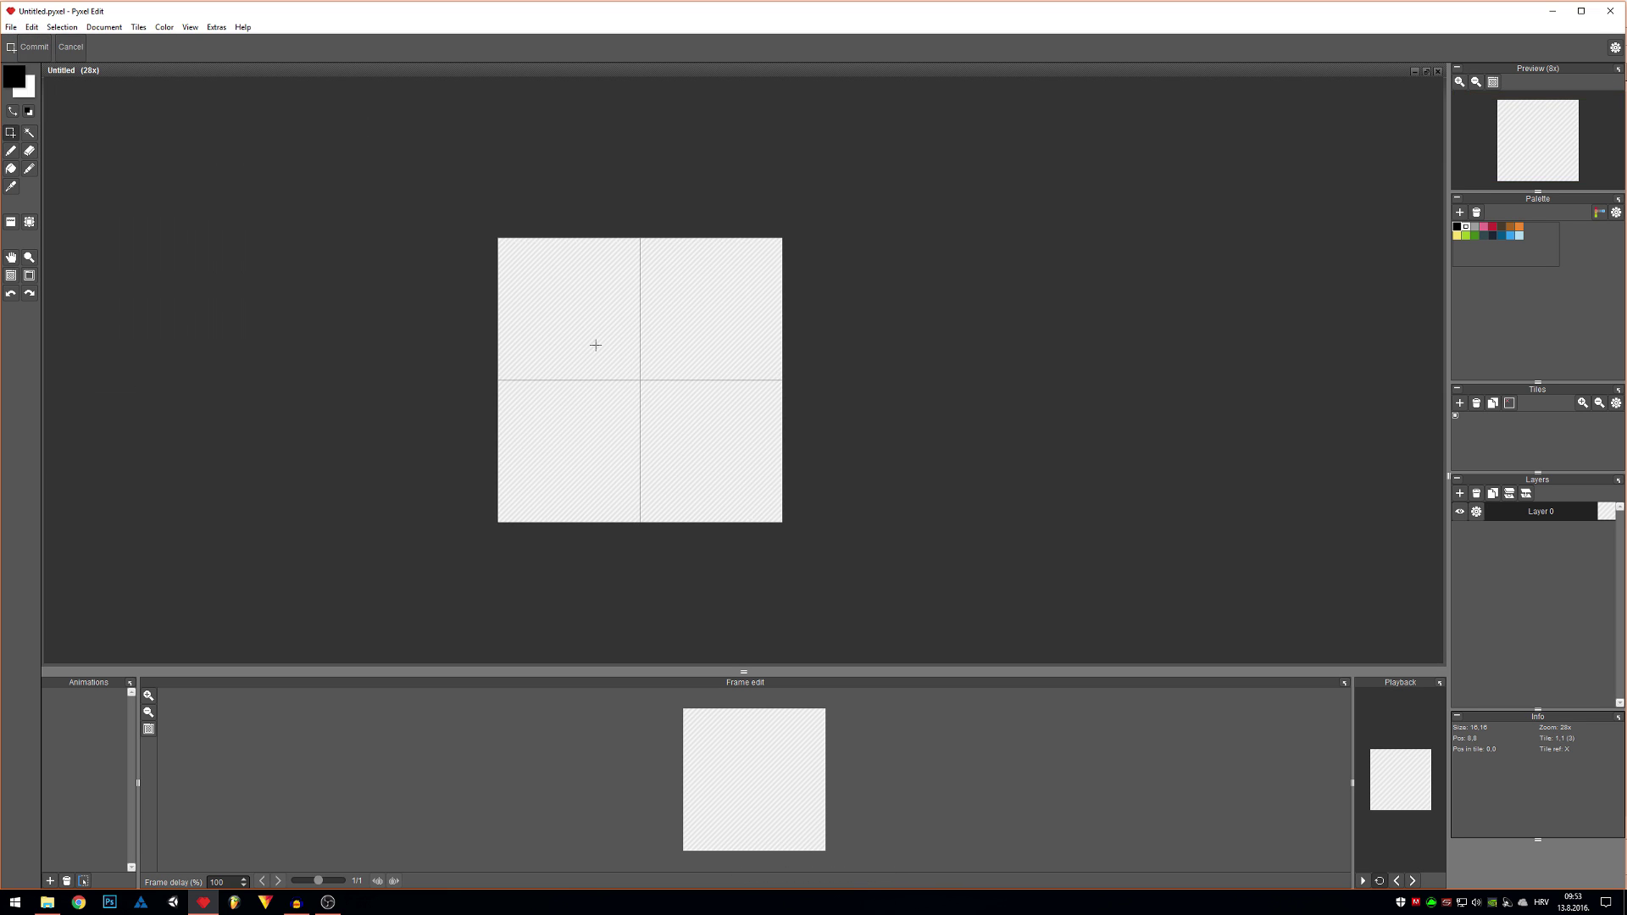
- Paint two single-pixel black eyes near the top of the upper-left tile and two black feet on its bottom row
{"action": "scroll", "coordinate": [545, 318], "scroll_direction": "up", "scroll_amount": 5}
{"action": "left_click_drag", "start_coordinate": [592, 313], "coordinate": [588, 381]}
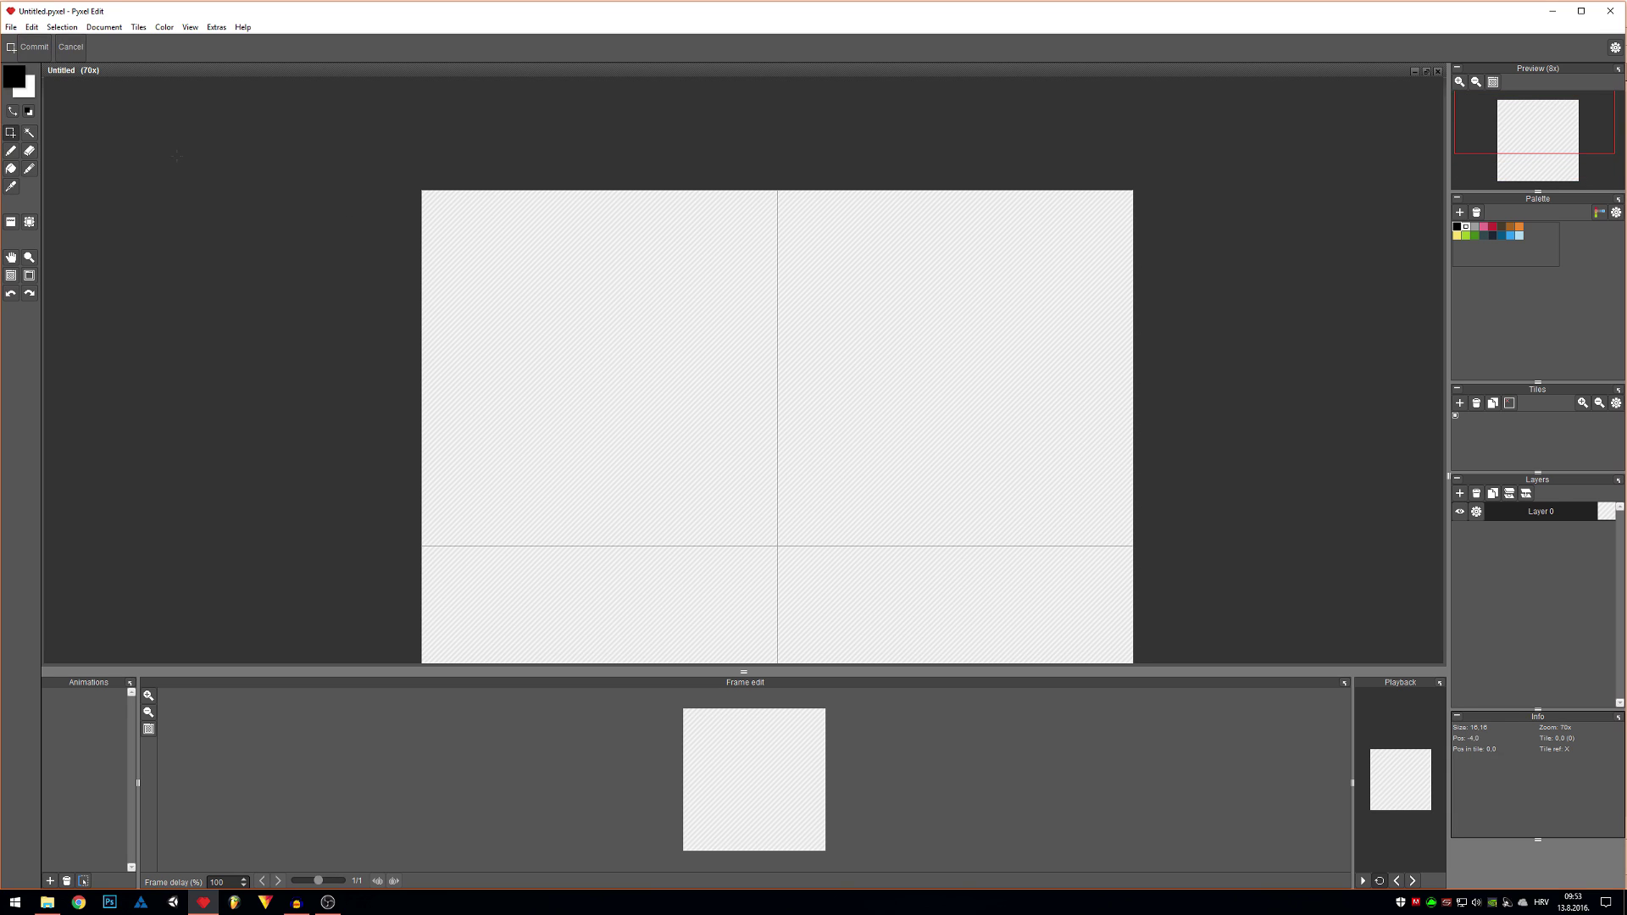
{"action": "key", "text": "b"}
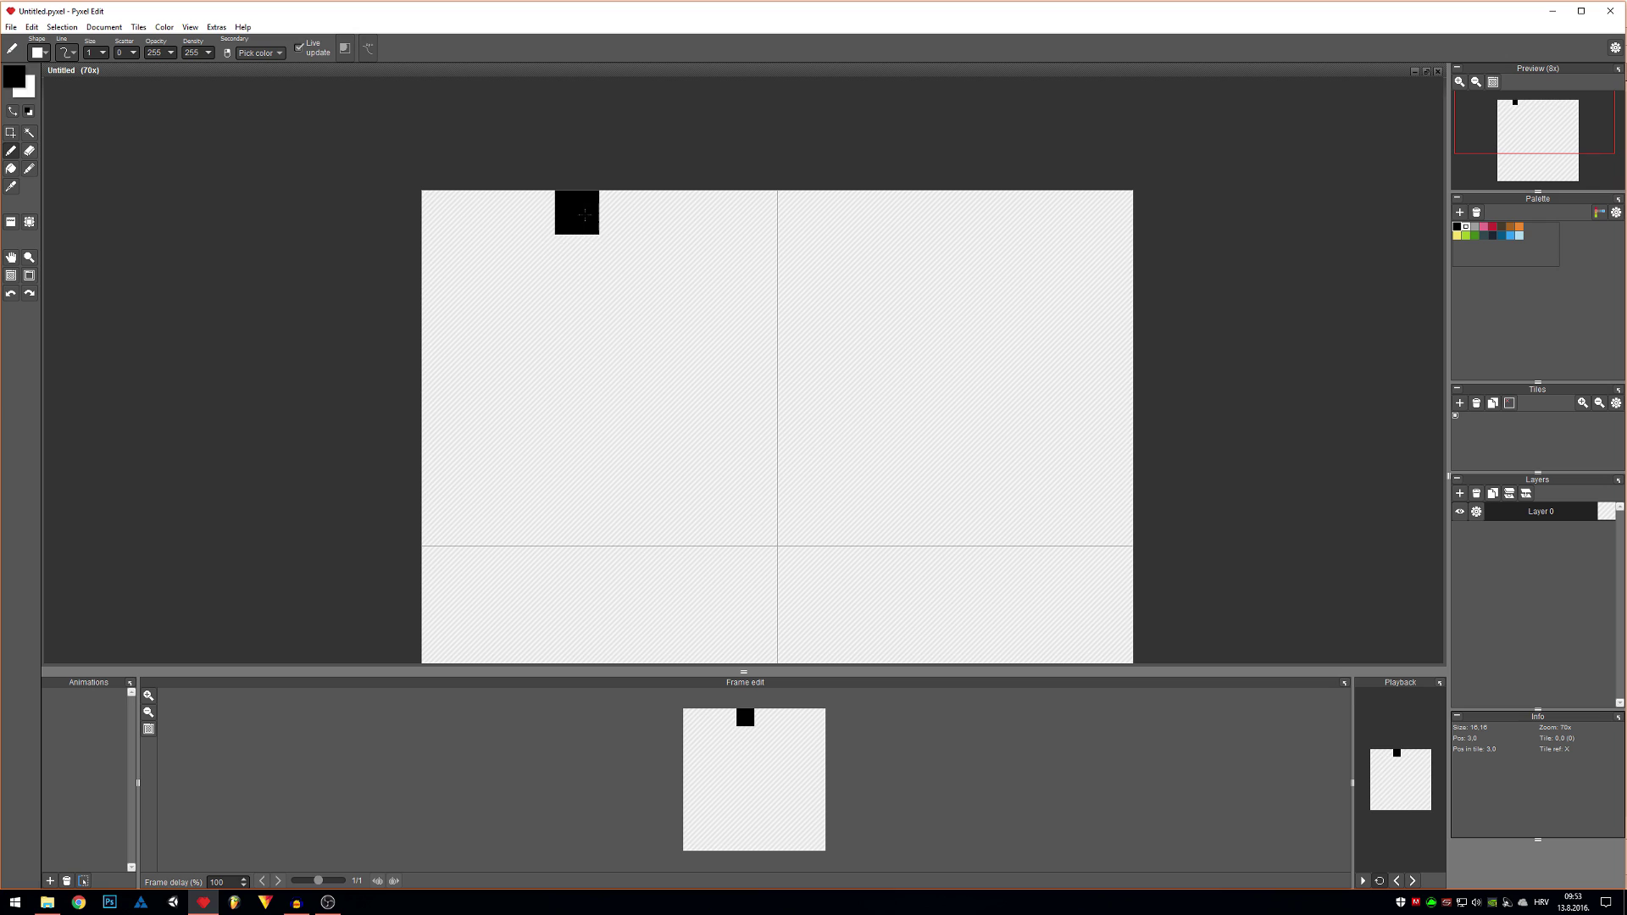
{"action": "left_click_drag", "start_coordinate": [574, 296], "coordinate": [623, 296]}
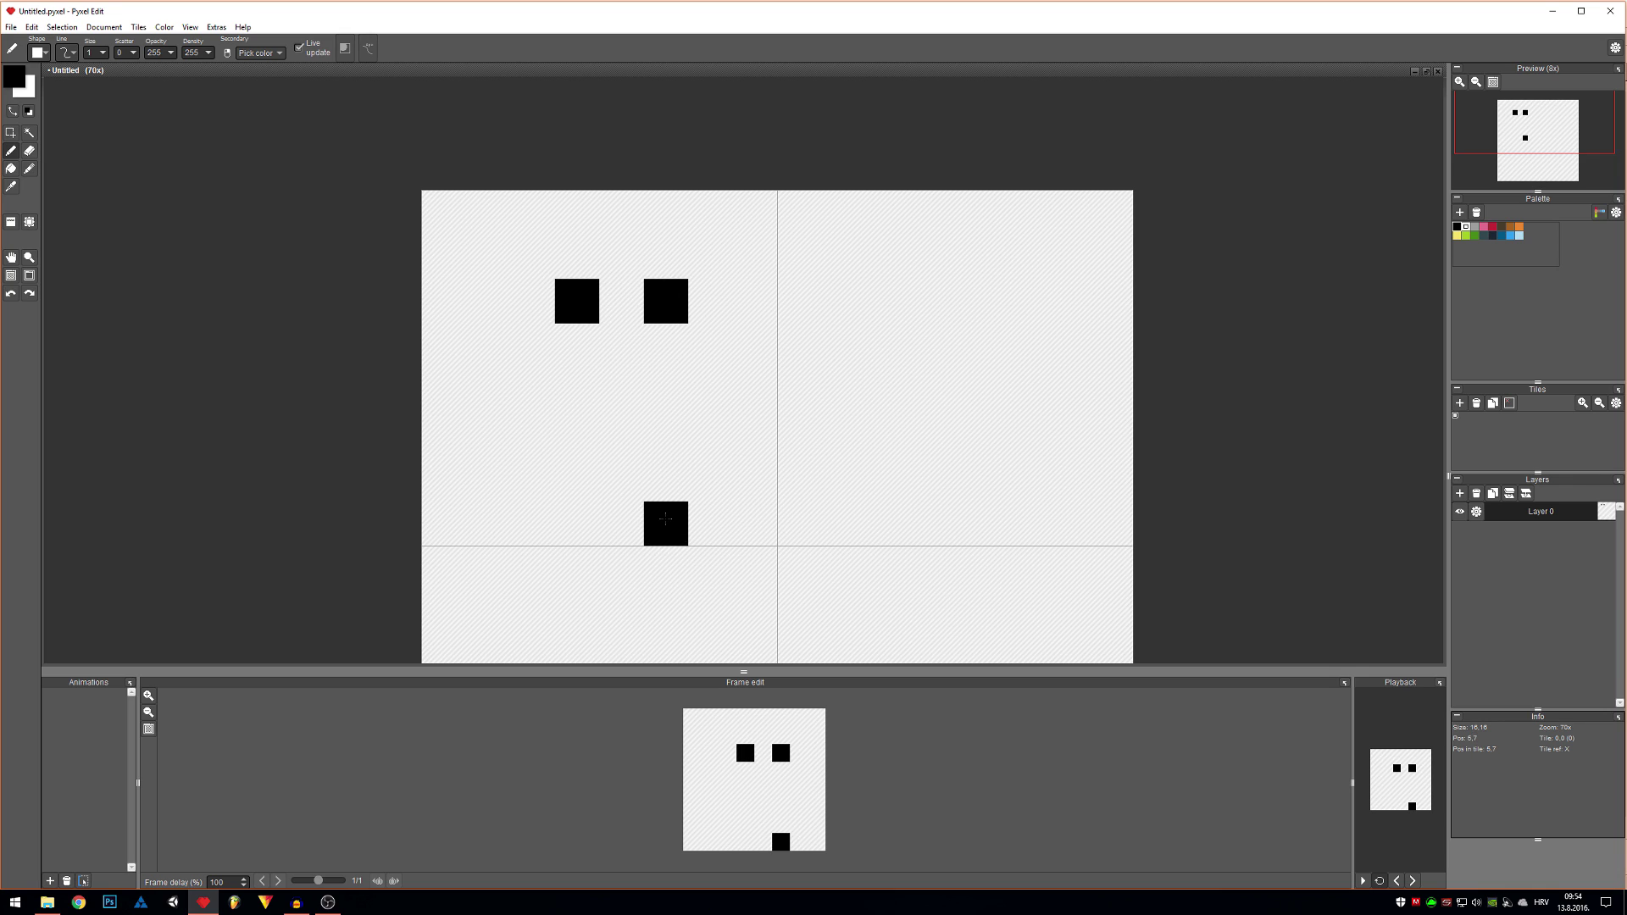
{"action": "left_click", "coordinate": [668, 522]}
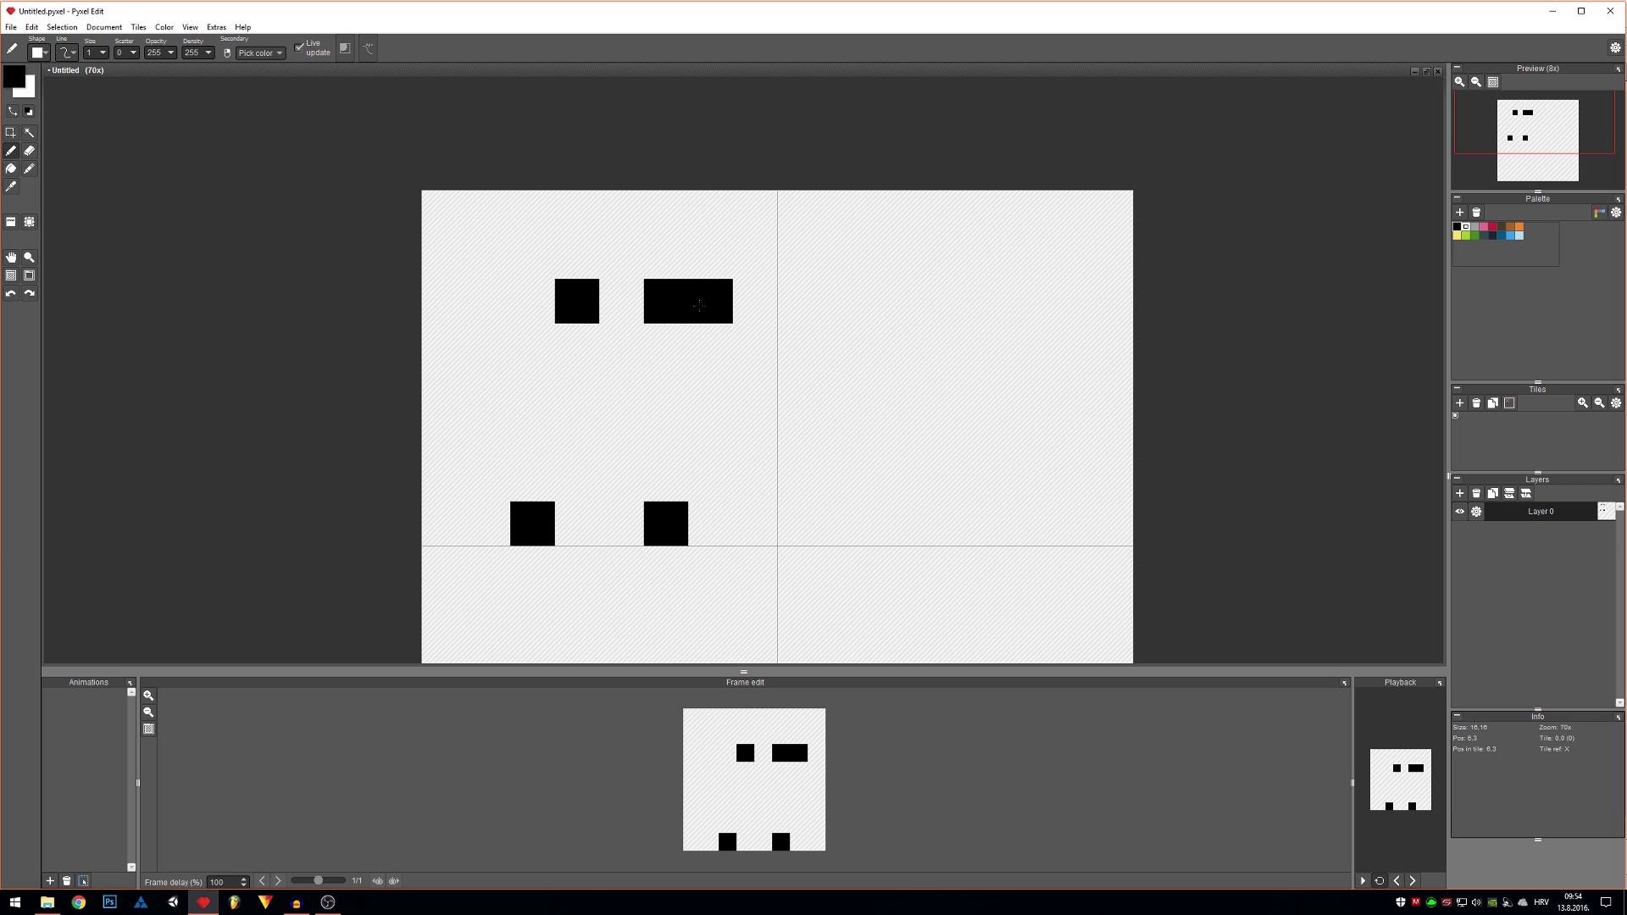
- Choose a light skin tone as the foreground color and paint a 4 by 3 pixel head around the eyes
{"action": "left_click", "coordinate": [12, 81]}
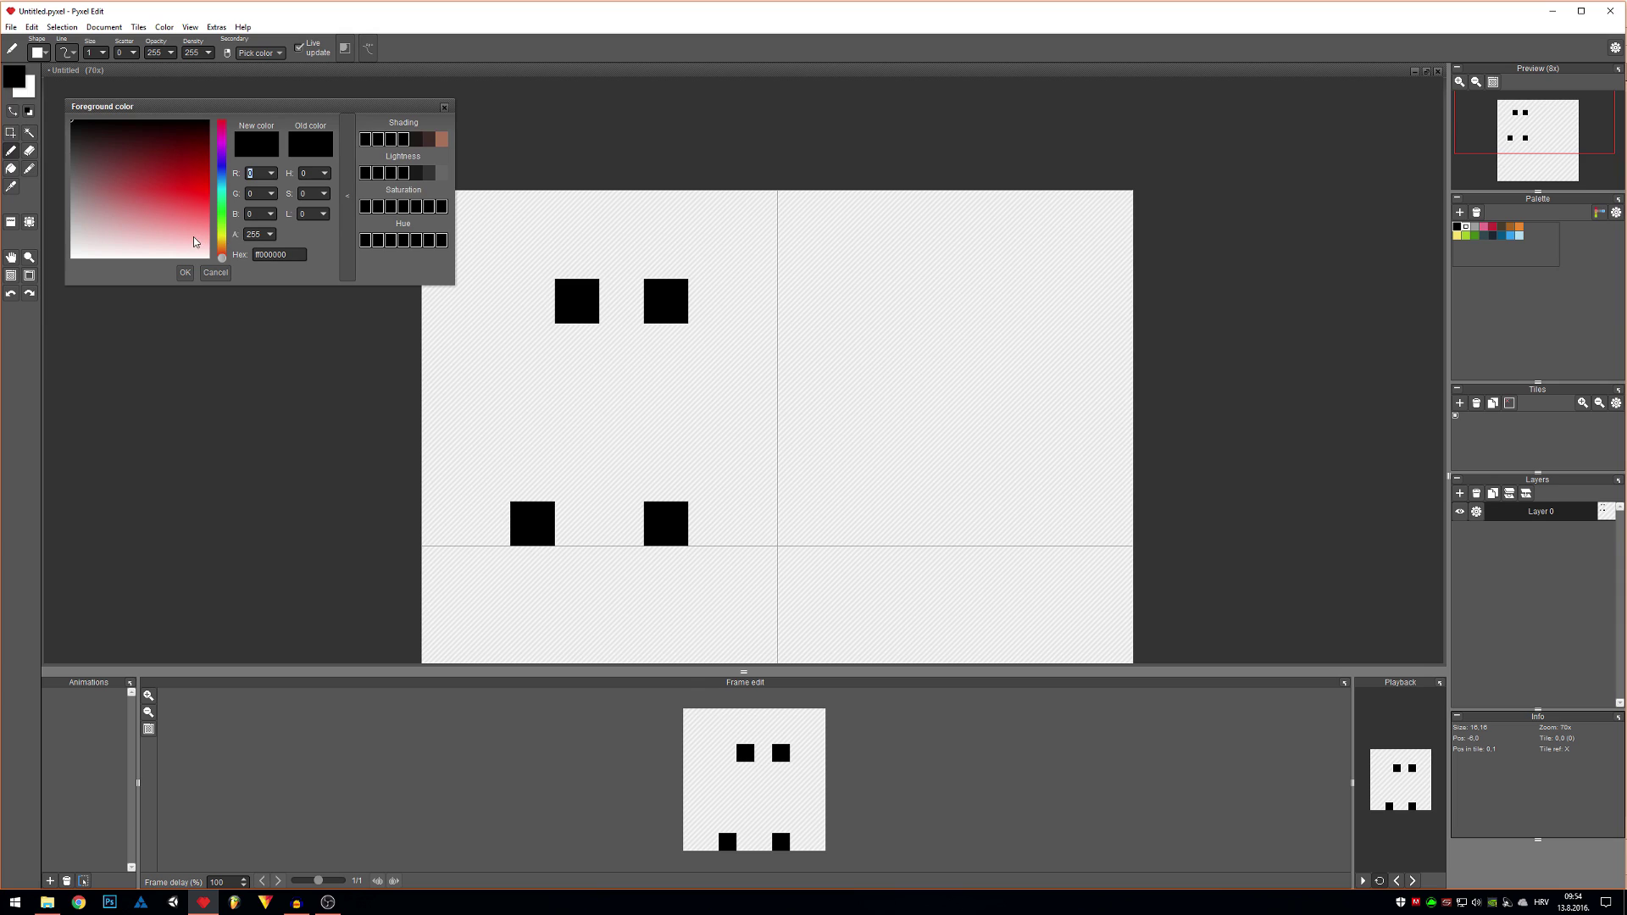
{"action": "left_click_drag", "start_coordinate": [178, 239], "coordinate": [220, 252]}
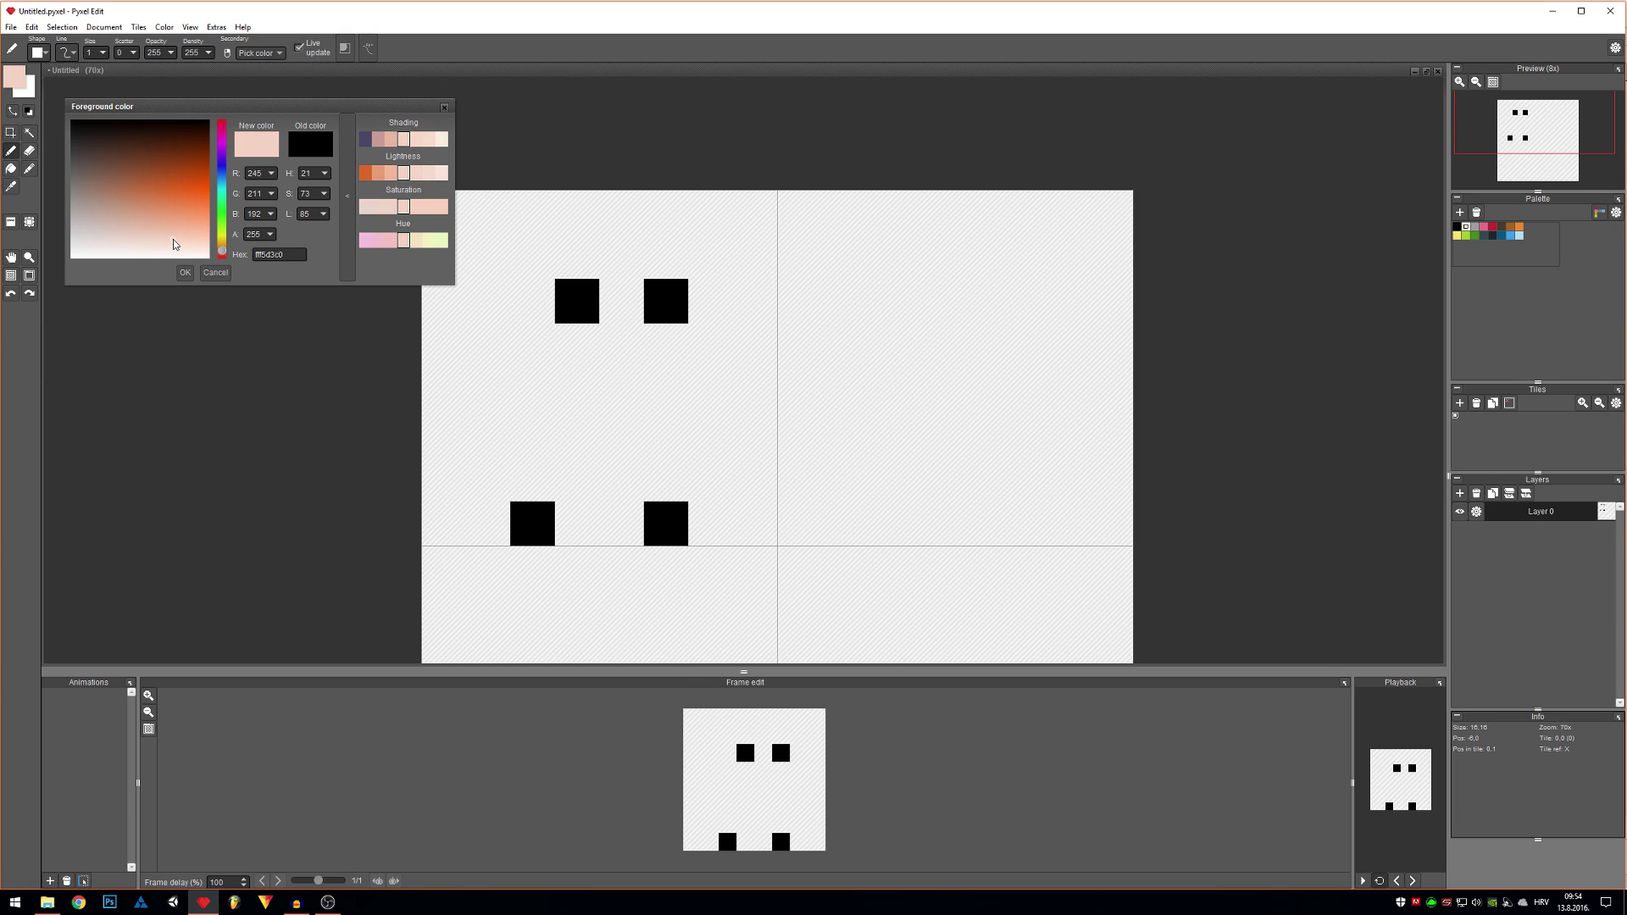
{"action": "left_click", "coordinate": [185, 276]}
{"action": "mouse_move", "coordinate": [532, 301]}
{"action": "left_mouse_down"}
{"action": "mouse_move", "coordinate": [544, 267]}
{"action": "mouse_move", "coordinate": [538, 326]}
{"action": "mouse_move", "coordinate": [651, 344]}
{"action": "mouse_move", "coordinate": [624, 328]}
{"action": "mouse_move", "coordinate": [627, 288]}
{"action": "mouse_move", "coordinate": [653, 264]}
{"action": "mouse_move", "coordinate": [576, 257]}
{"action": "left_mouse_up"}
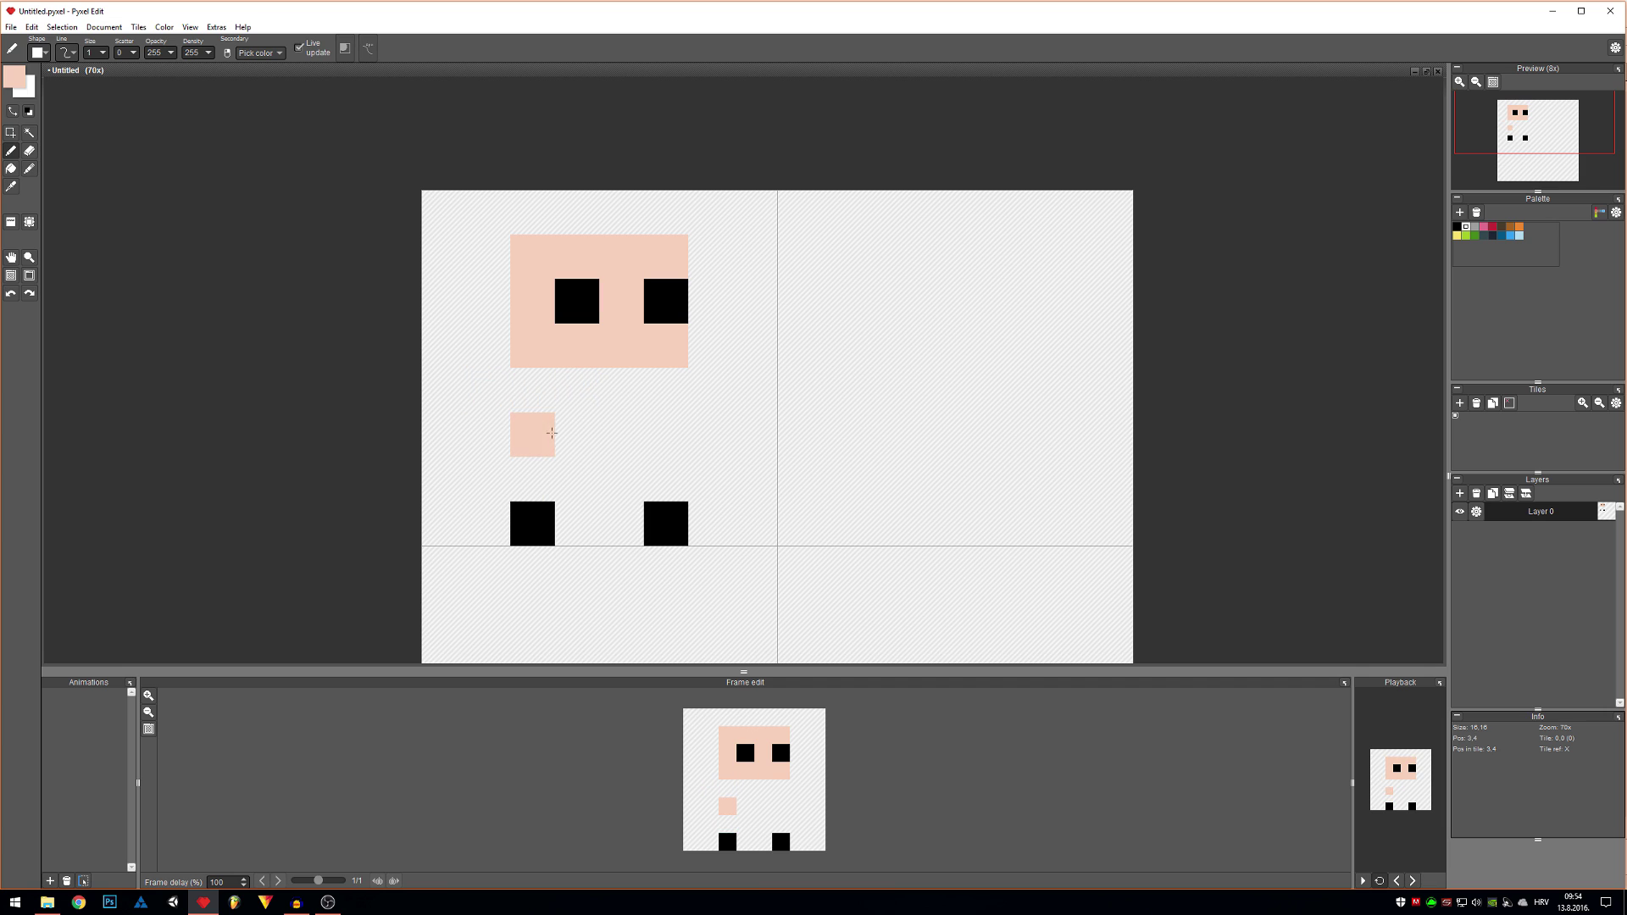
- Choose grey 797574 as the foreground color and fill a 4 by 3 pixel body between the head and feet
{"action": "left_click", "coordinate": [13, 82]}
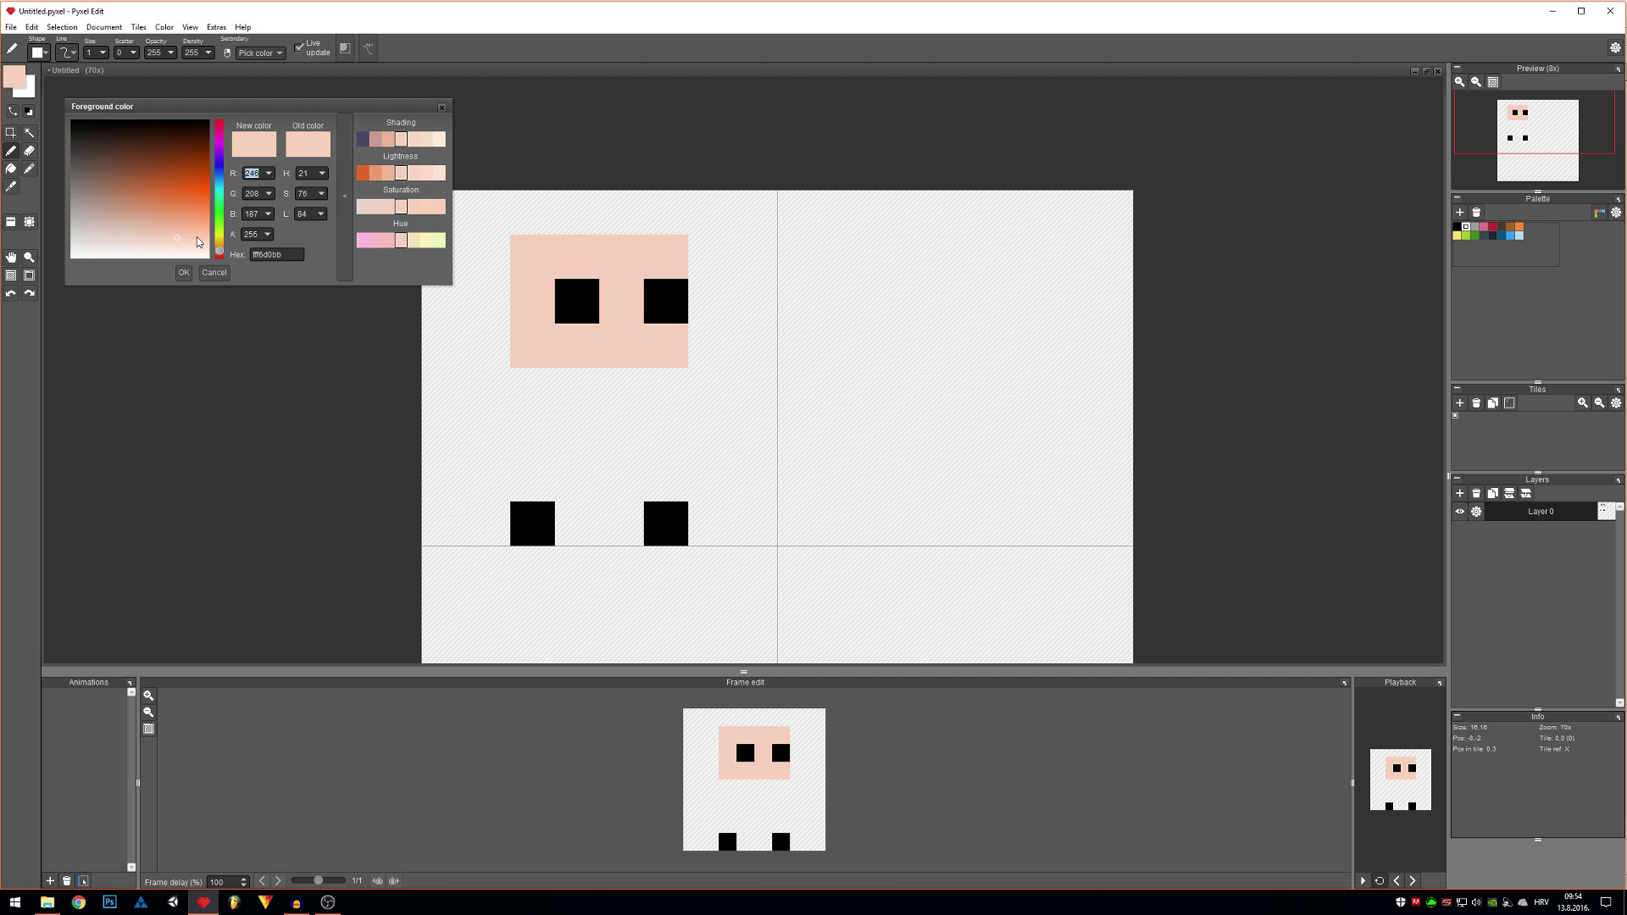
{"action": "left_click_drag", "start_coordinate": [199, 243], "coordinate": [74, 185]}
{"action": "left_click", "coordinate": [220, 256]}
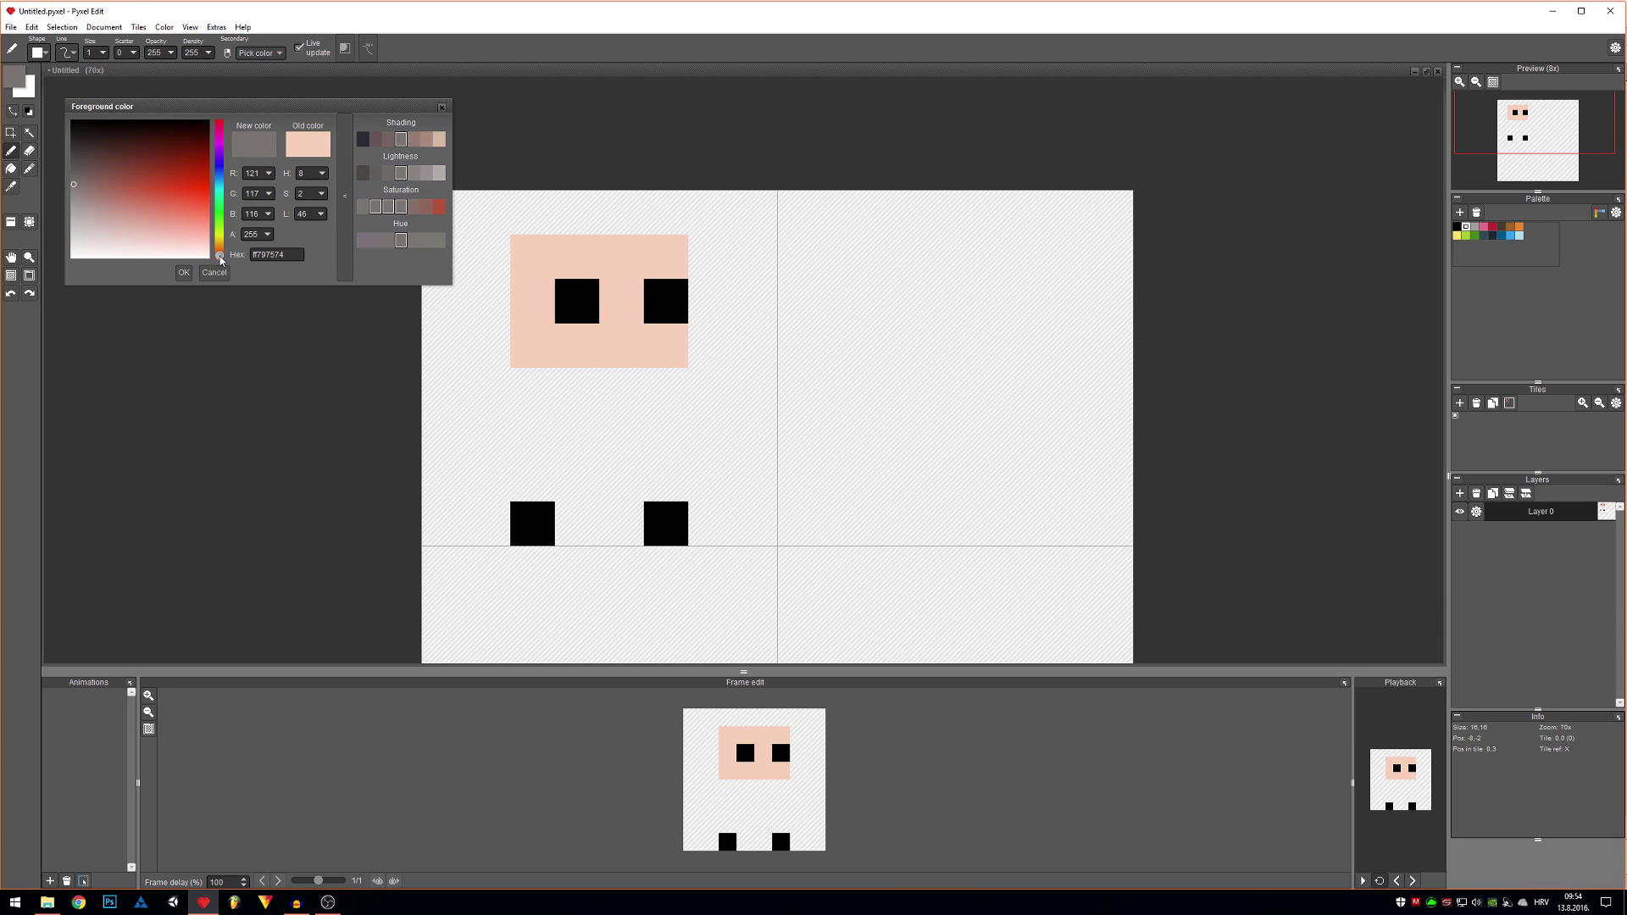
{"action": "left_click", "coordinate": [191, 272]}
{"action": "mouse_move", "coordinate": [533, 390]}
{"action": "left_mouse_down"}
{"action": "mouse_move", "coordinate": [536, 464]}
{"action": "mouse_move", "coordinate": [629, 475]}
{"action": "mouse_move", "coordinate": [675, 441]}
{"action": "mouse_move", "coordinate": [656, 409]}
{"action": "mouse_move", "coordinate": [570, 416]}
{"action": "mouse_move", "coordinate": [628, 413]}
{"action": "left_mouse_up"}
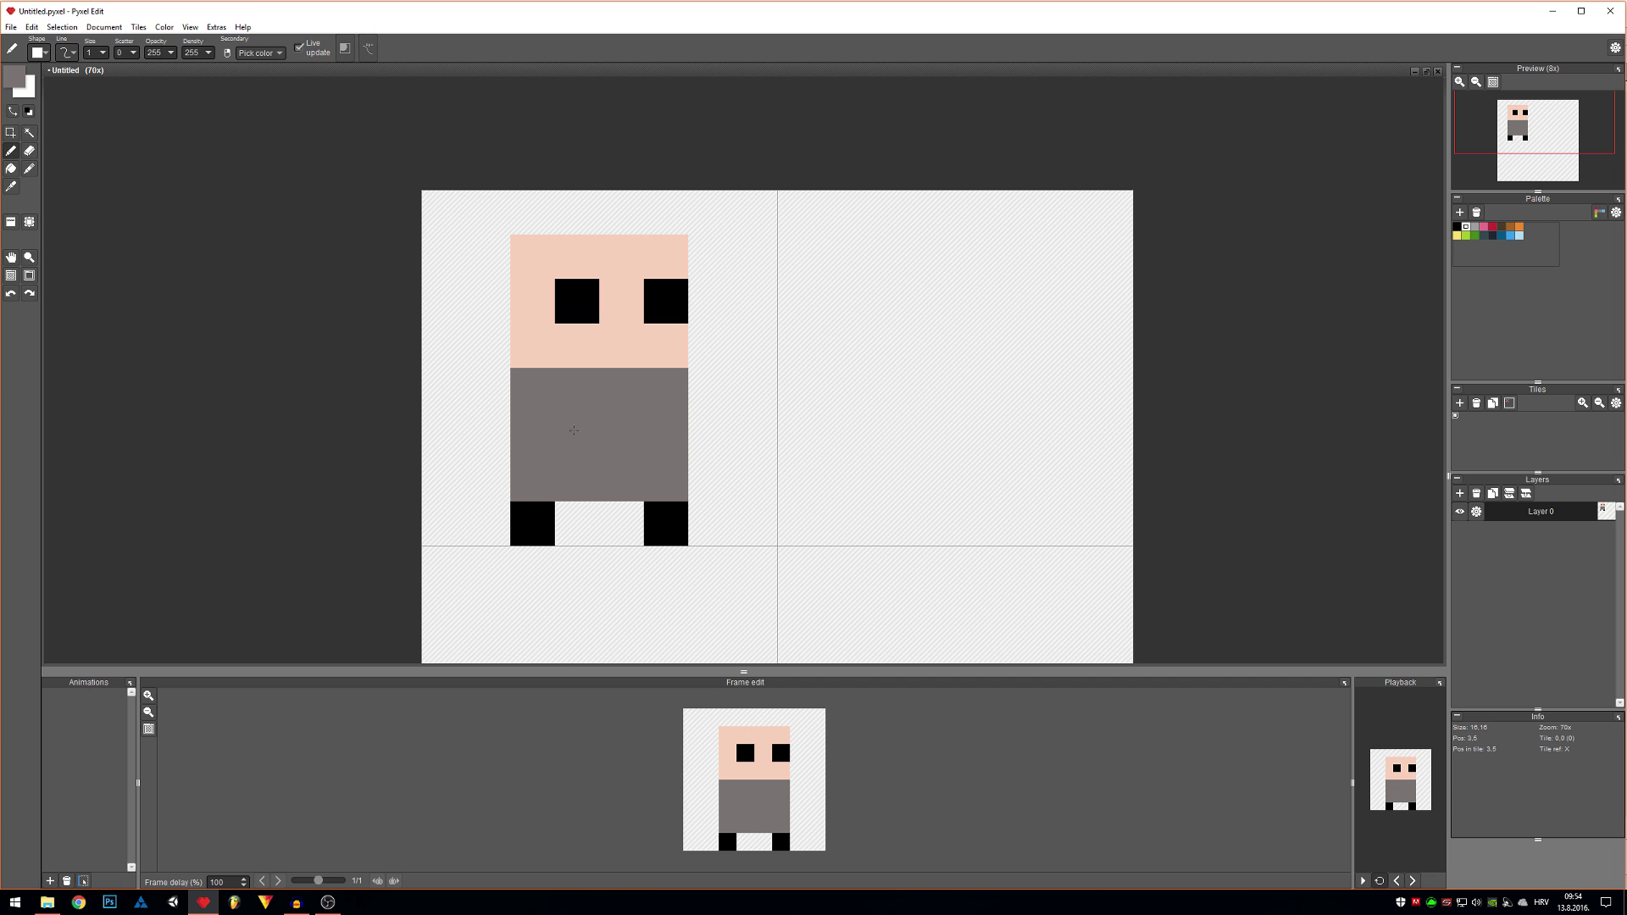
- Darken the foreground grey to 5f5e5d and repaint the whole 4 by 3 pixel body with it
{"action": "left_click", "coordinate": [19, 78]}
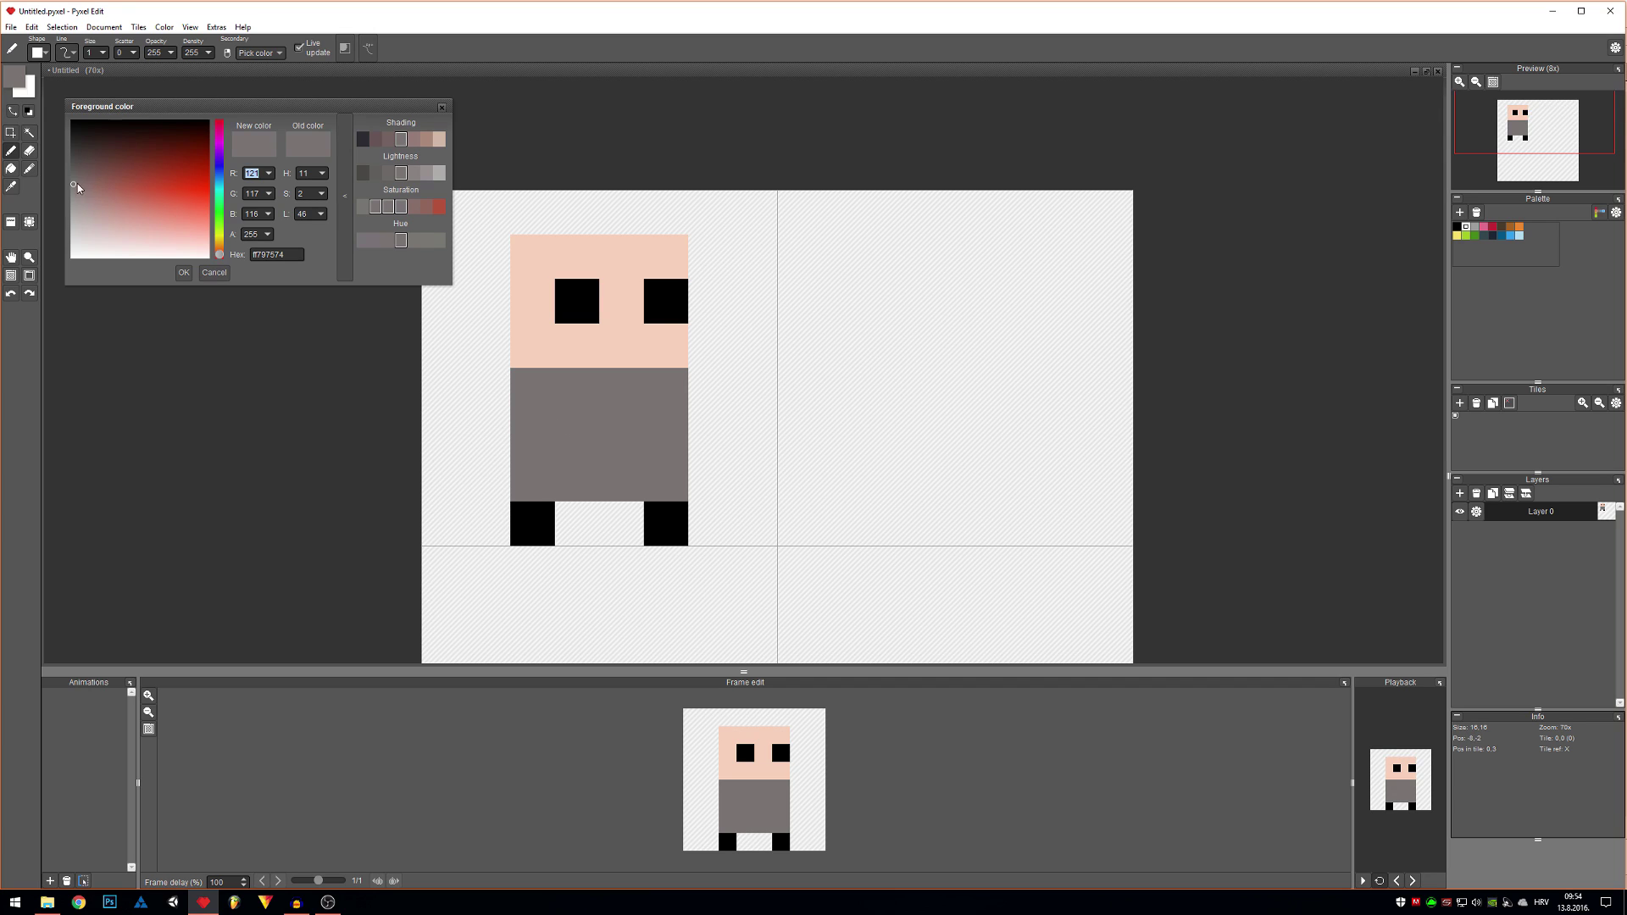
{"action": "left_click_drag", "start_coordinate": [75, 184], "coordinate": [73, 176]}
{"action": "left_click", "coordinate": [179, 273]}
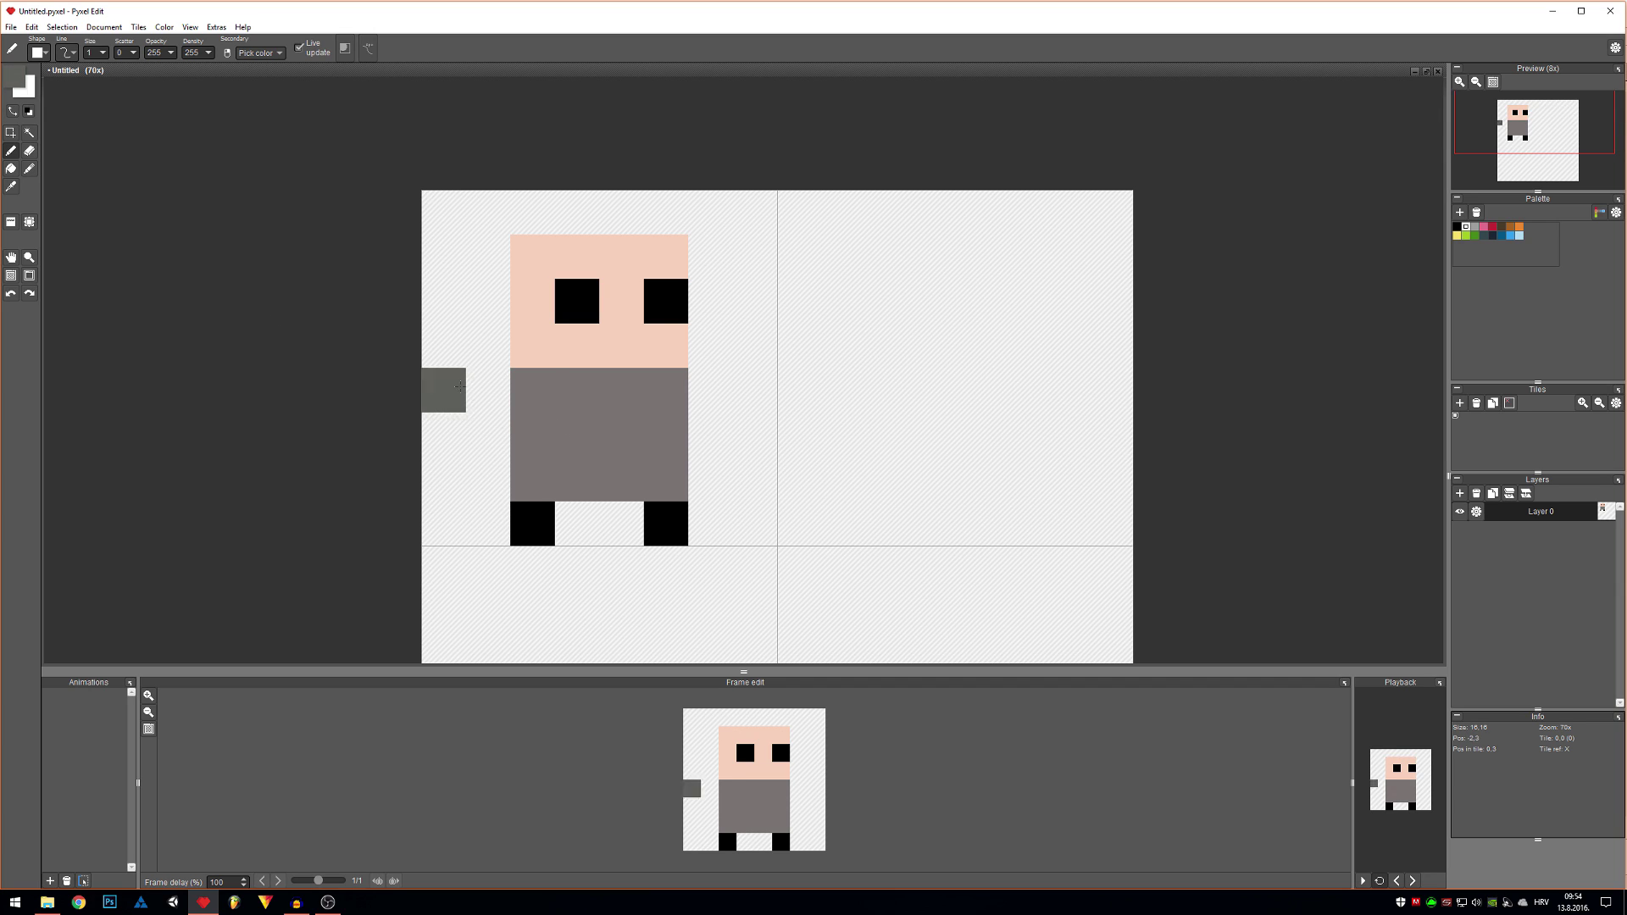
{"action": "mouse_move", "coordinate": [532, 435]}
{"action": "left_mouse_down"}
{"action": "mouse_move", "coordinate": [535, 470]}
{"action": "mouse_move", "coordinate": [626, 465]}
{"action": "mouse_move", "coordinate": [666, 431]}
{"action": "mouse_move", "coordinate": [609, 392]}
{"action": "mouse_move", "coordinate": [571, 429]}
{"action": "mouse_move", "coordinate": [649, 424]}
{"action": "mouse_move", "coordinate": [668, 459]}
{"action": "left_mouse_up"}
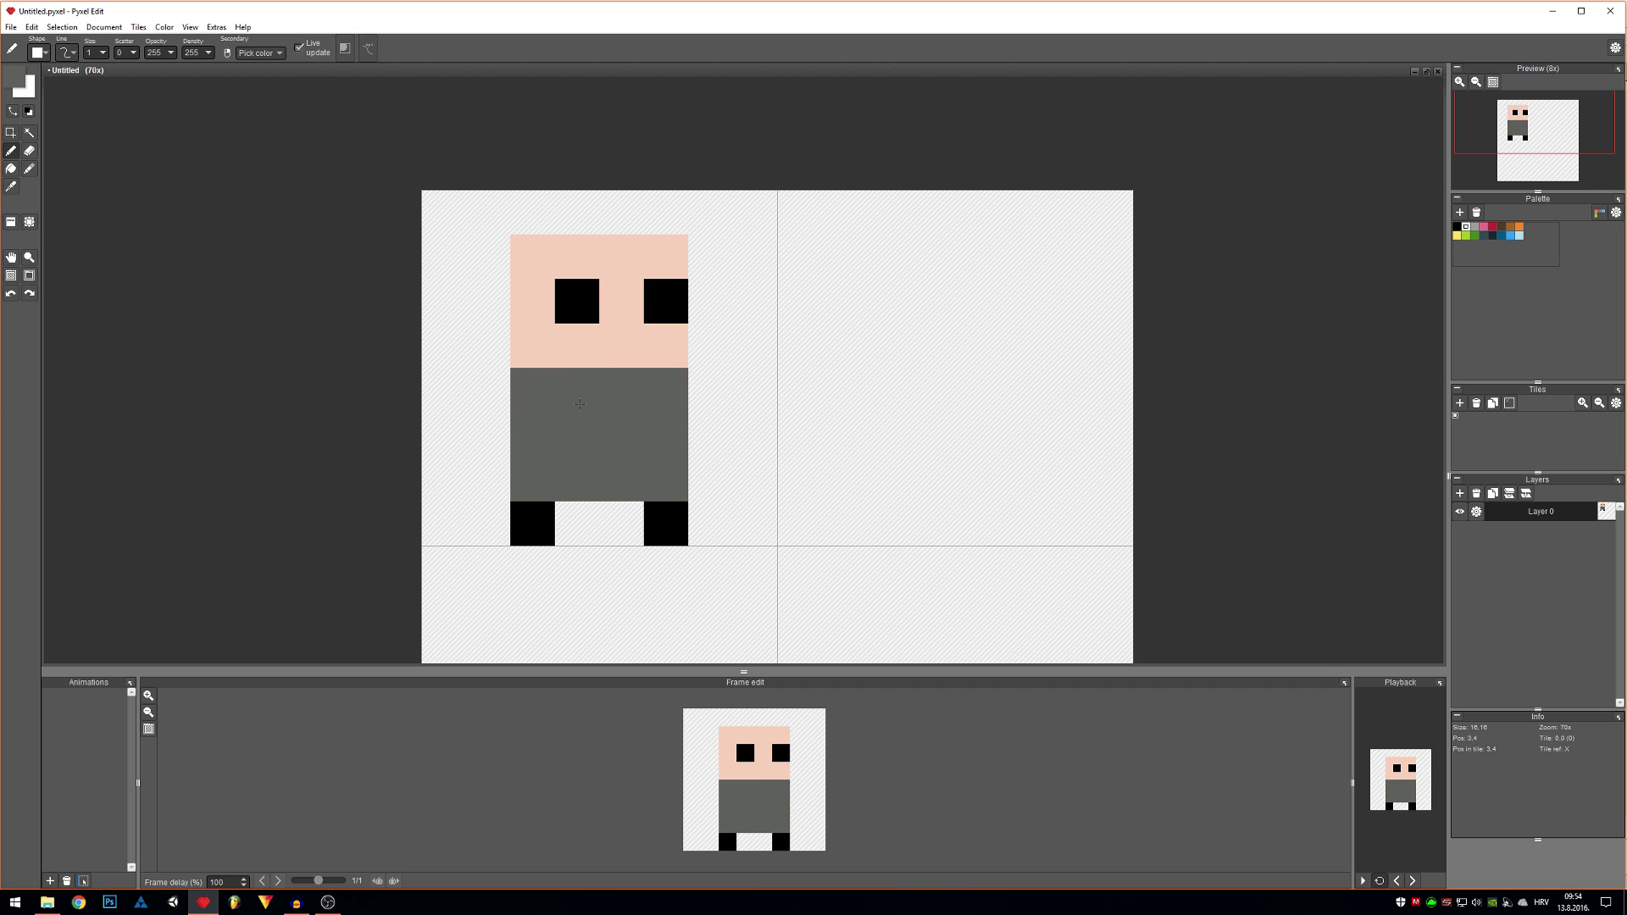
- Sample the head's skin tone, try horizontal arms extending outward from the top of the body, and erase them
{"action": "left_click", "coordinate": [585, 356], "text": "alt"}
{"action": "left_click", "coordinate": [509, 378]}
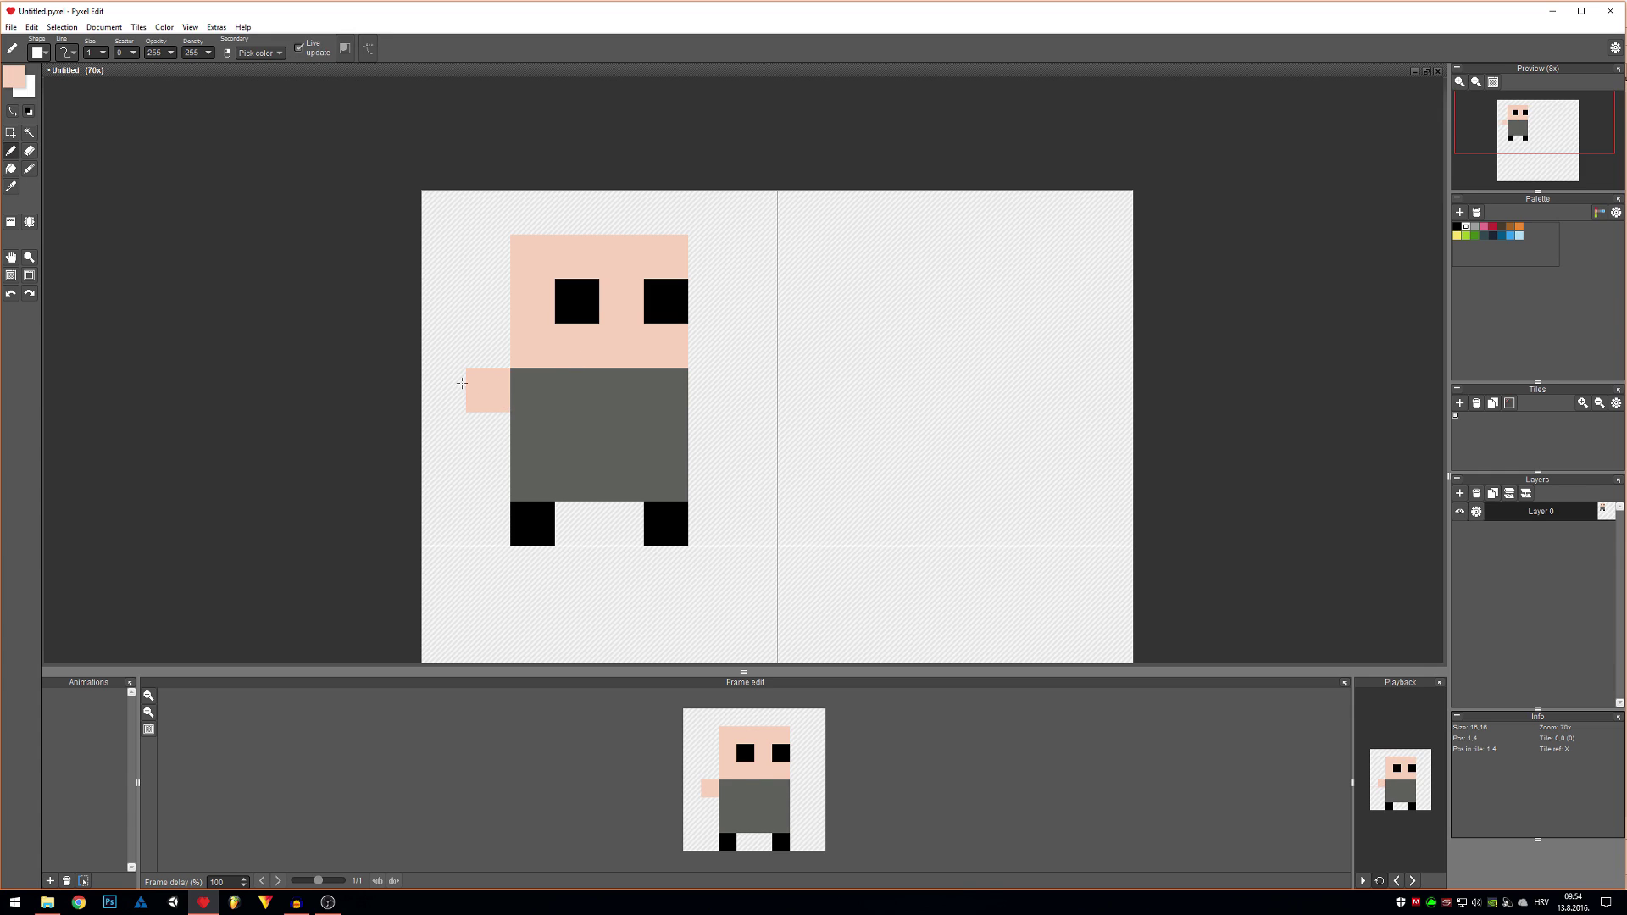
{"action": "left_click", "coordinate": [457, 388]}
{"action": "left_click", "coordinate": [710, 390]}
{"action": "key", "text": "e"}
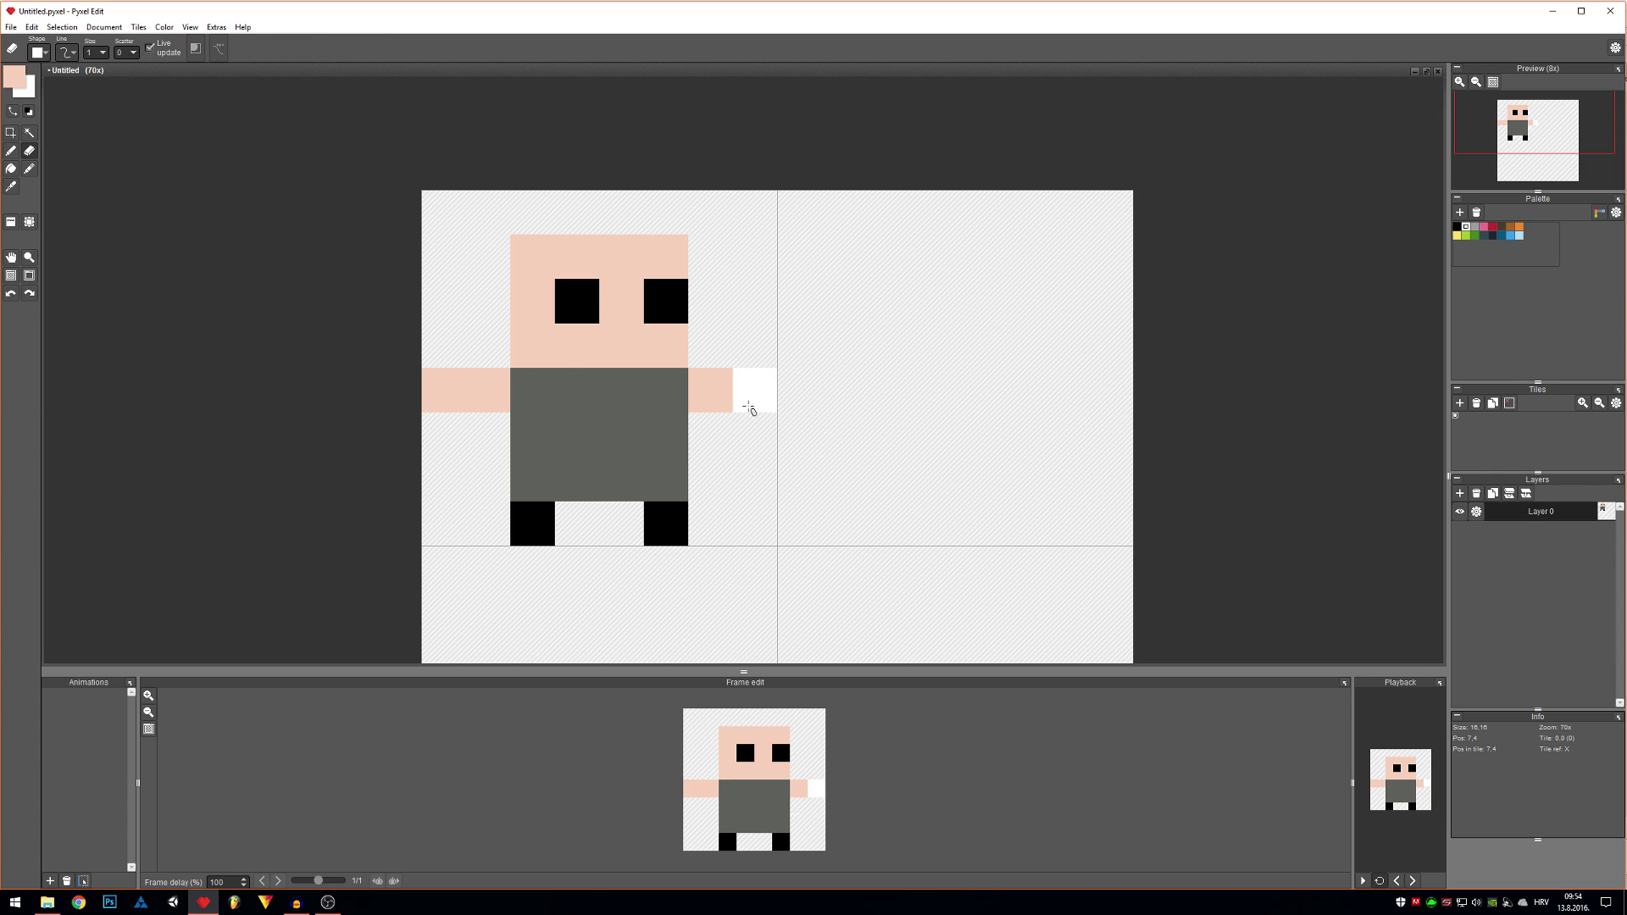
{"action": "left_click", "coordinate": [710, 389]}
{"action": "left_click_drag", "start_coordinate": [488, 389], "coordinate": [451, 378]}
- Paint a skin-tone arm one pixel wide and two pixels high on each side of the body
{"action": "key", "text": "b"}
{"action": "left_click", "coordinate": [495, 389]}
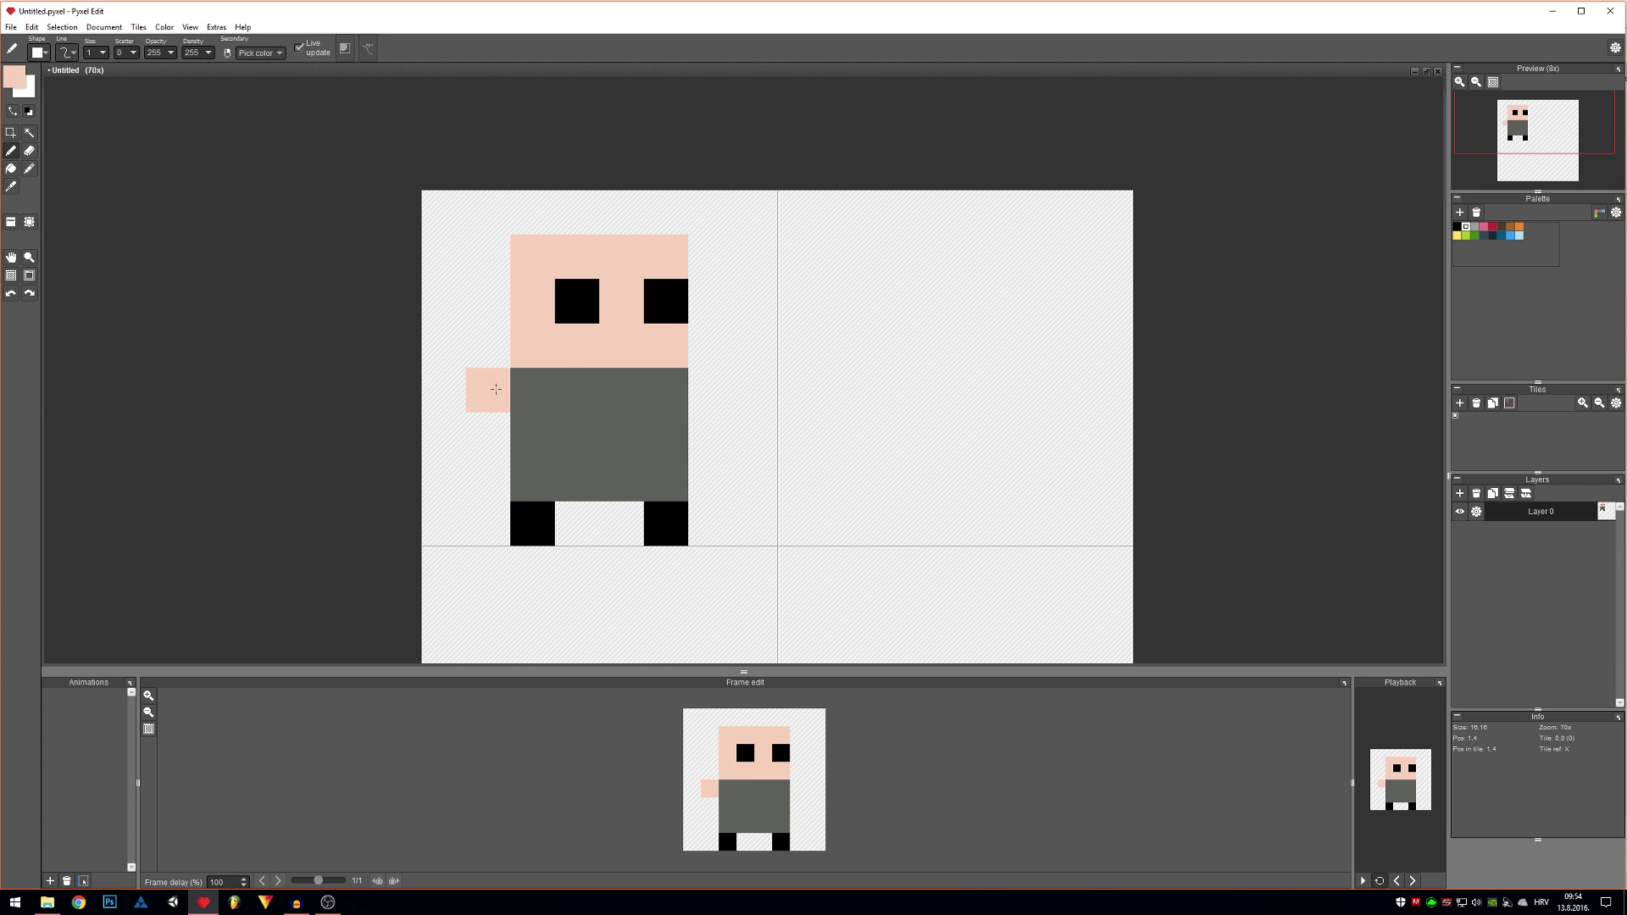
{"action": "left_click", "coordinate": [489, 434]}
{"action": "left_click", "coordinate": [710, 390]}
{"action": "left_click", "coordinate": [711, 434]}
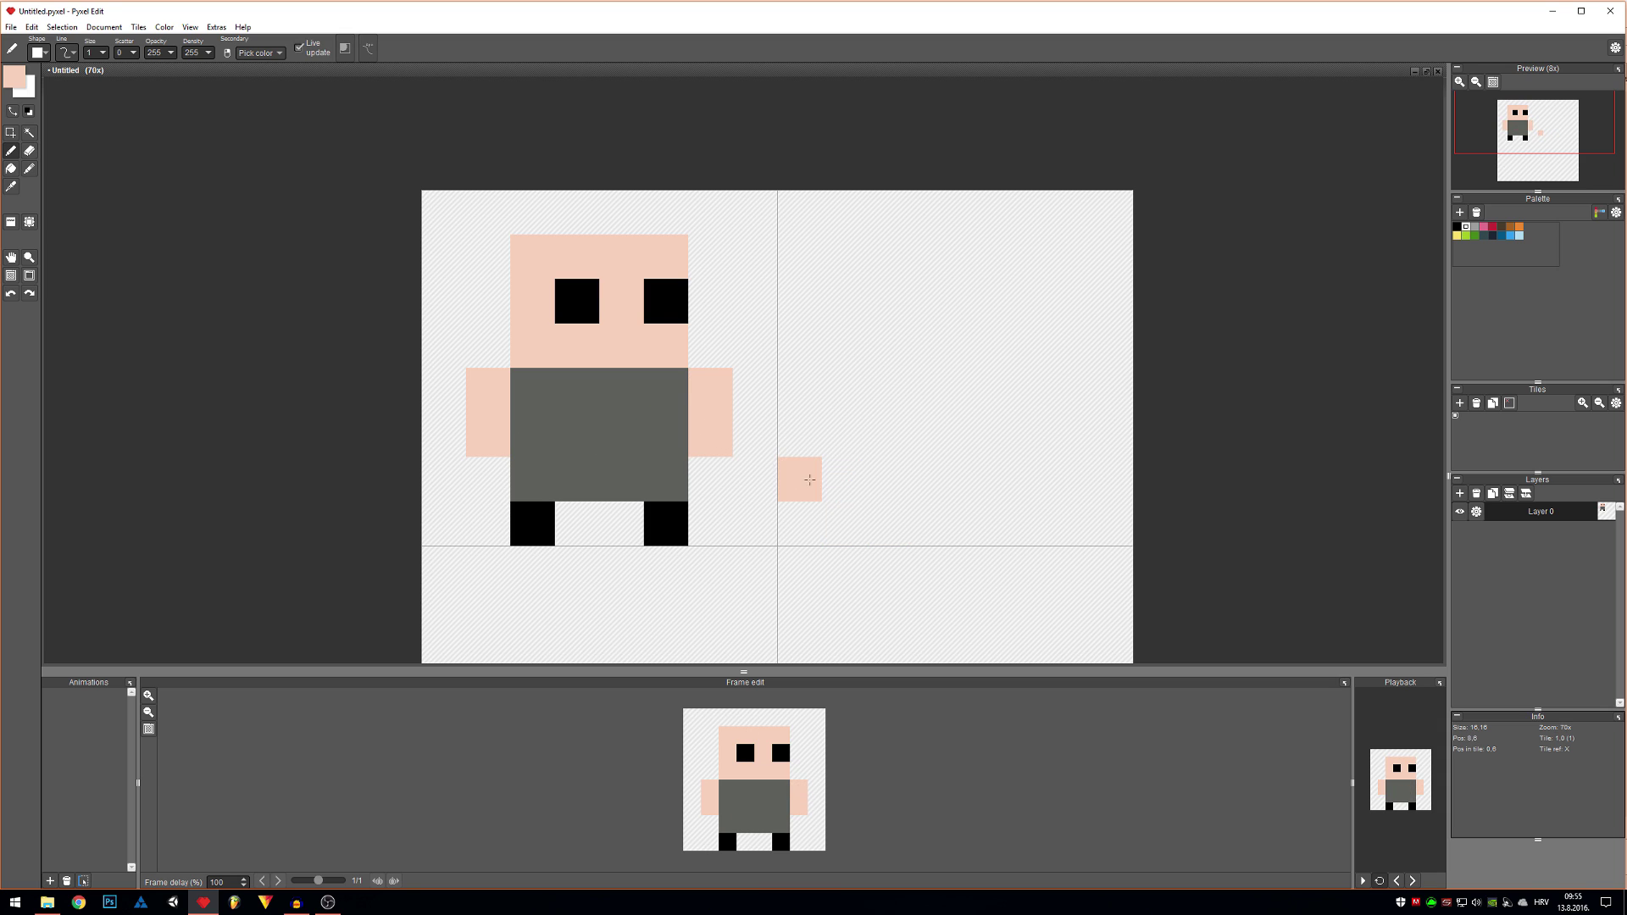
- Try lengthening both arms downward by one skin-tone pixel, then erase the added pixels
{"action": "left_click", "coordinate": [710, 479]}
{"action": "left_click", "coordinate": [487, 479]}
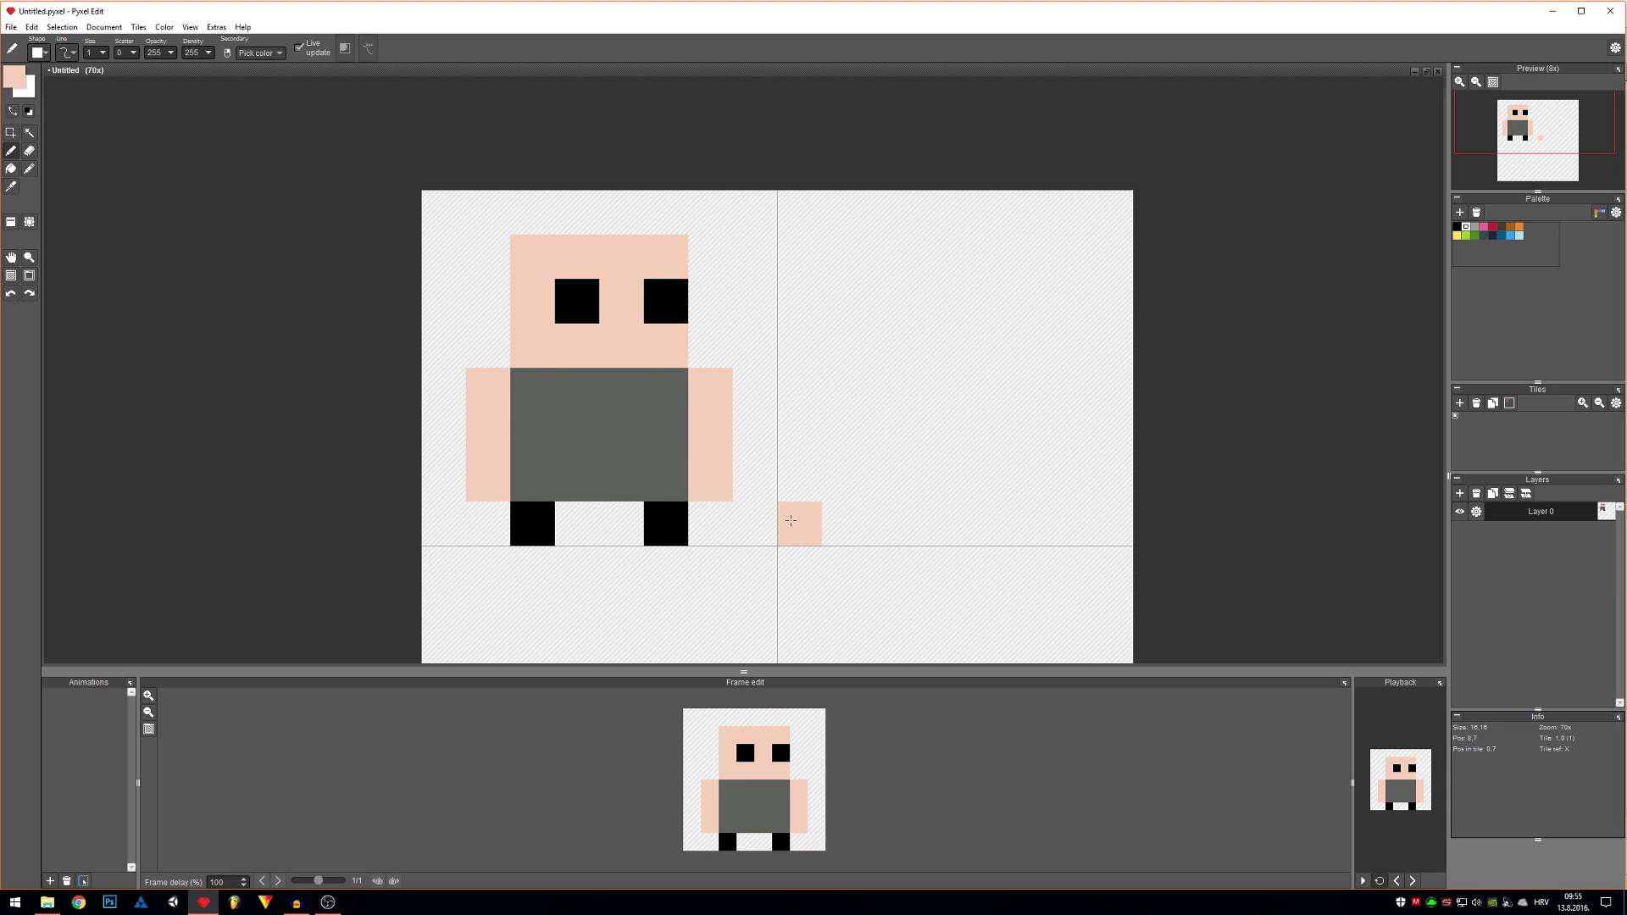
{"action": "key", "text": "e"}
{"action": "left_click", "coordinate": [710, 479]}
{"action": "left_click", "coordinate": [489, 479]}
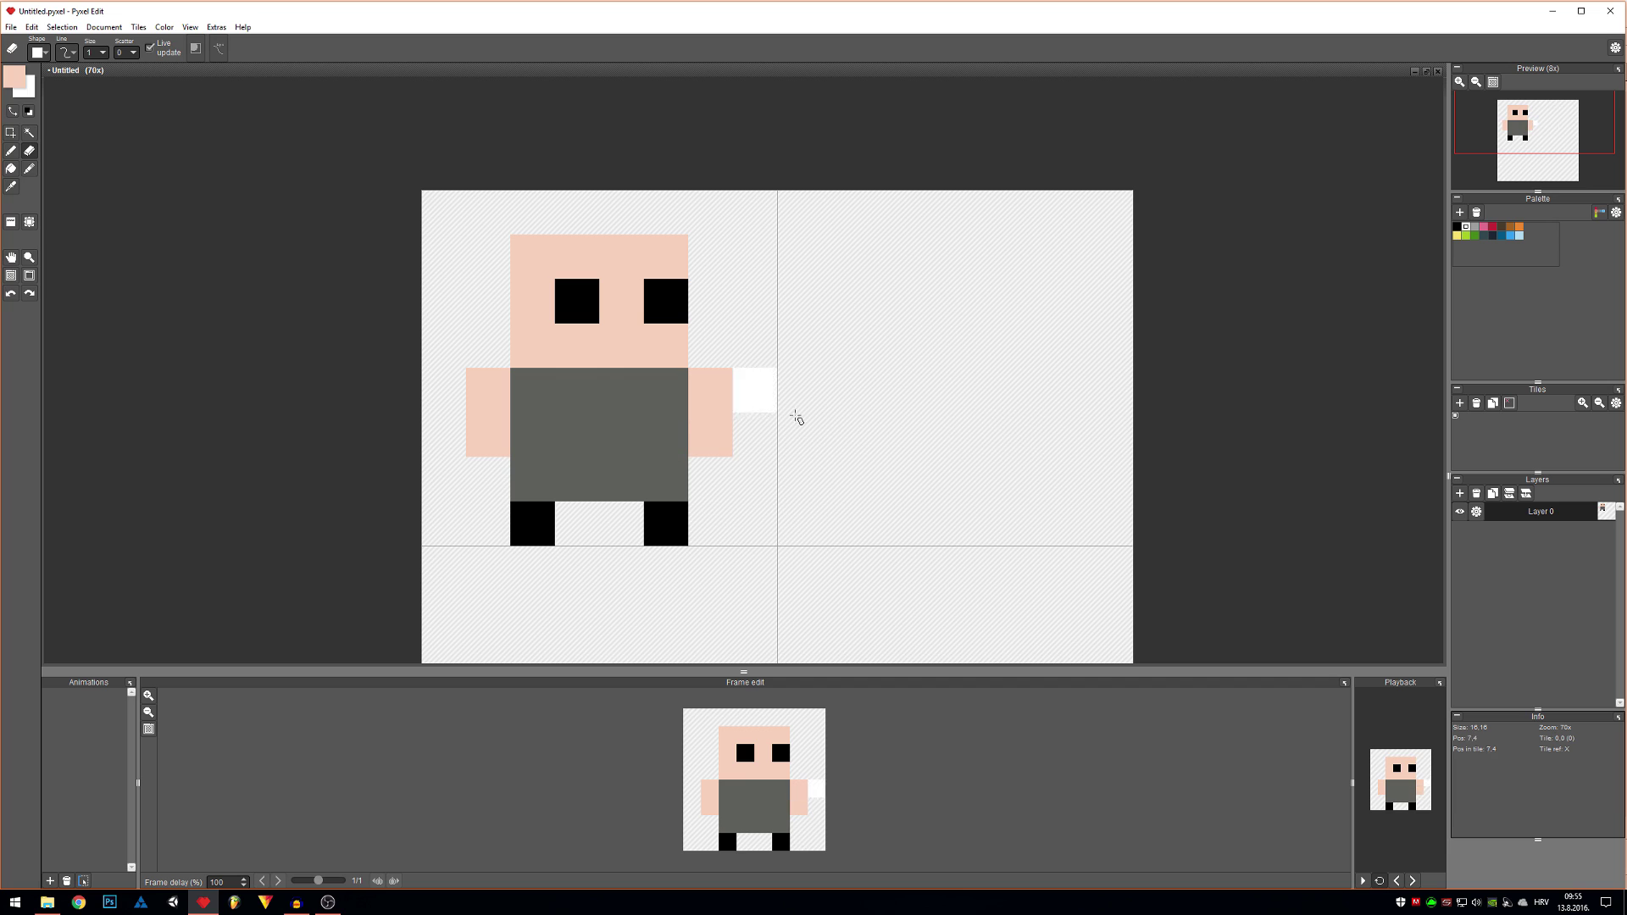
- Select the whole figure and move it one pixel left within its tile
{"action": "key", "text": "m"}
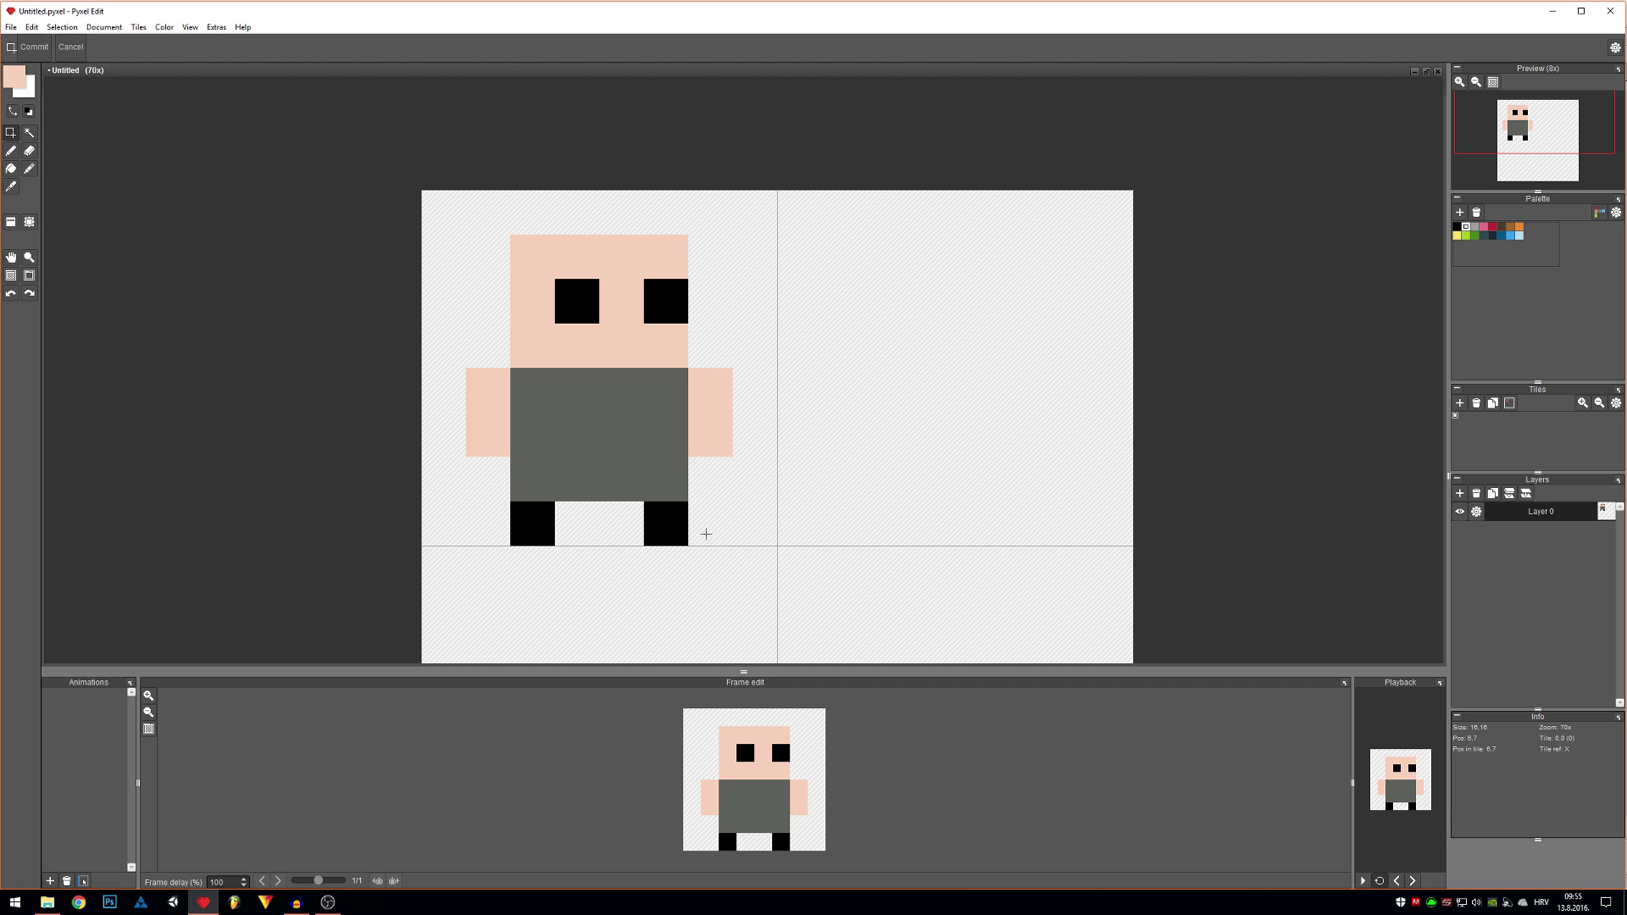
{"action": "left_click_drag", "start_coordinate": [720, 540], "coordinate": [468, 239]}
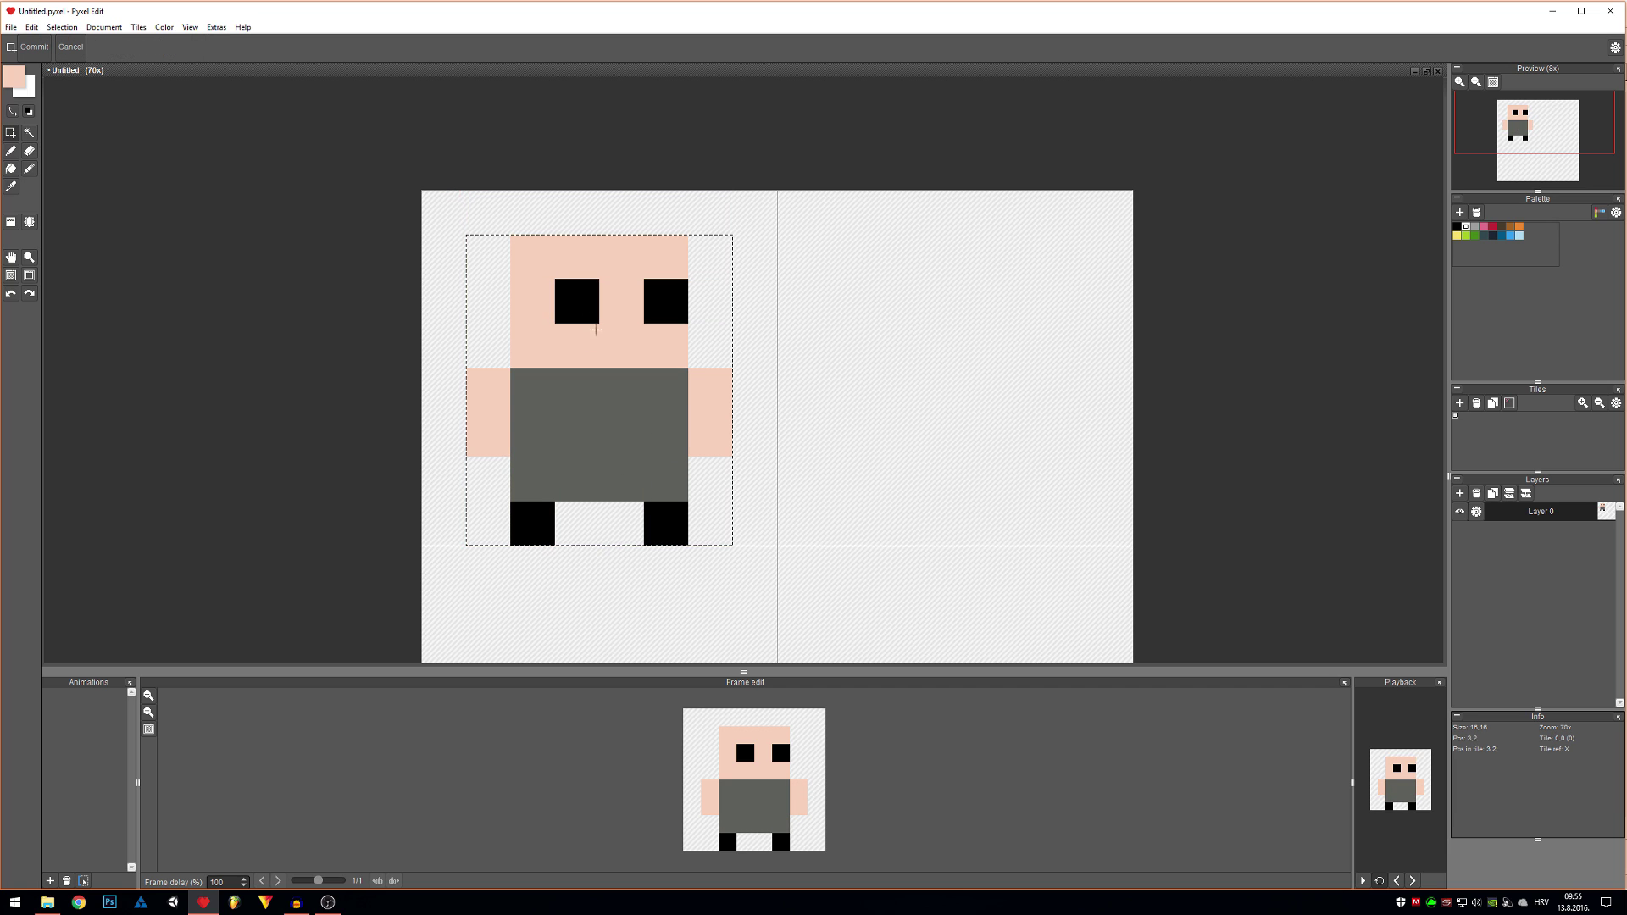
{"action": "left_click_drag", "start_coordinate": [663, 458], "coordinate": [620, 462]}
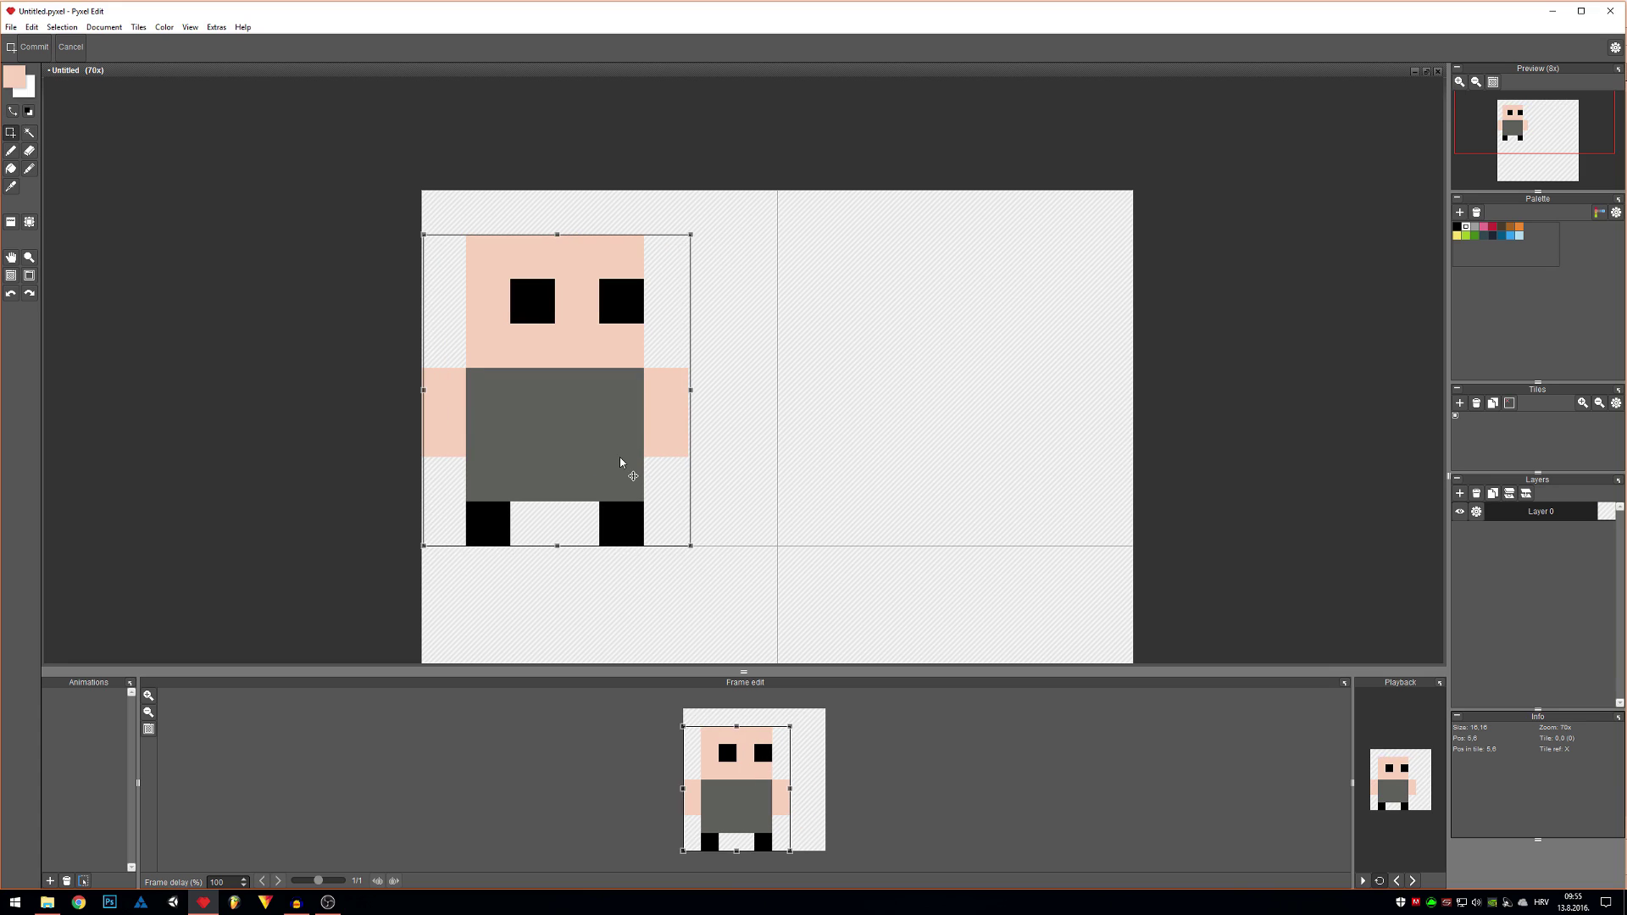
{"action": "left_click", "coordinate": [745, 400]}
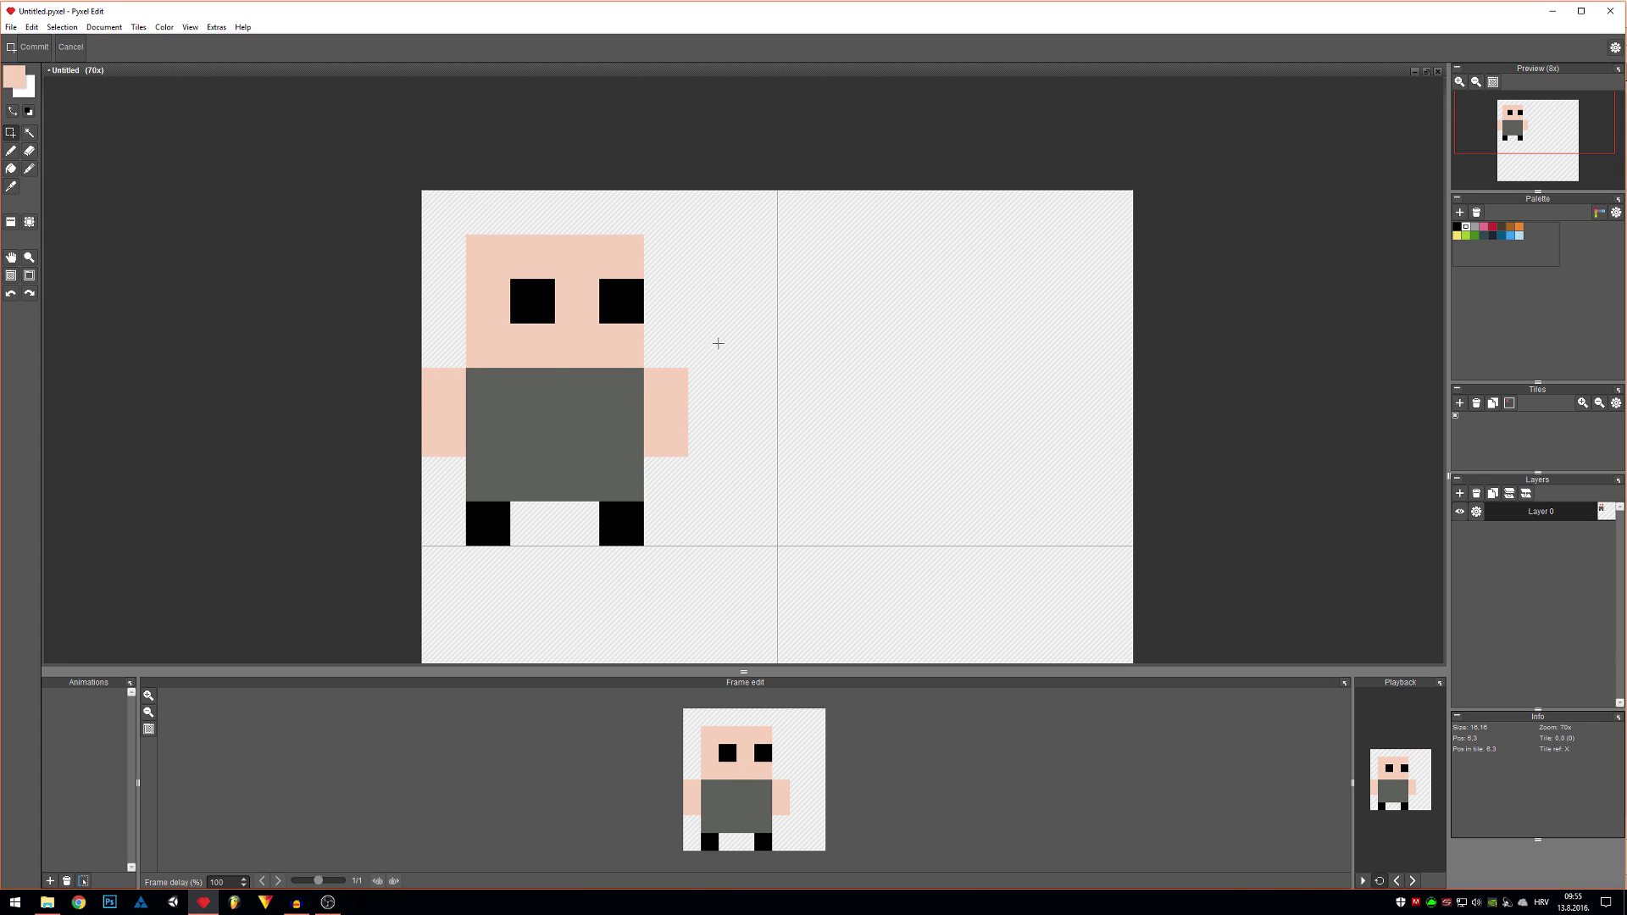
- Choose muted red (R 179, G 97, B 84) and paint a 2 by 3 pixel block over the left arm and body edge
{"action": "key", "text": "b"}
{"action": "right_click", "coordinate": [496, 430]}
{"action": "left_click", "coordinate": [19, 81]}
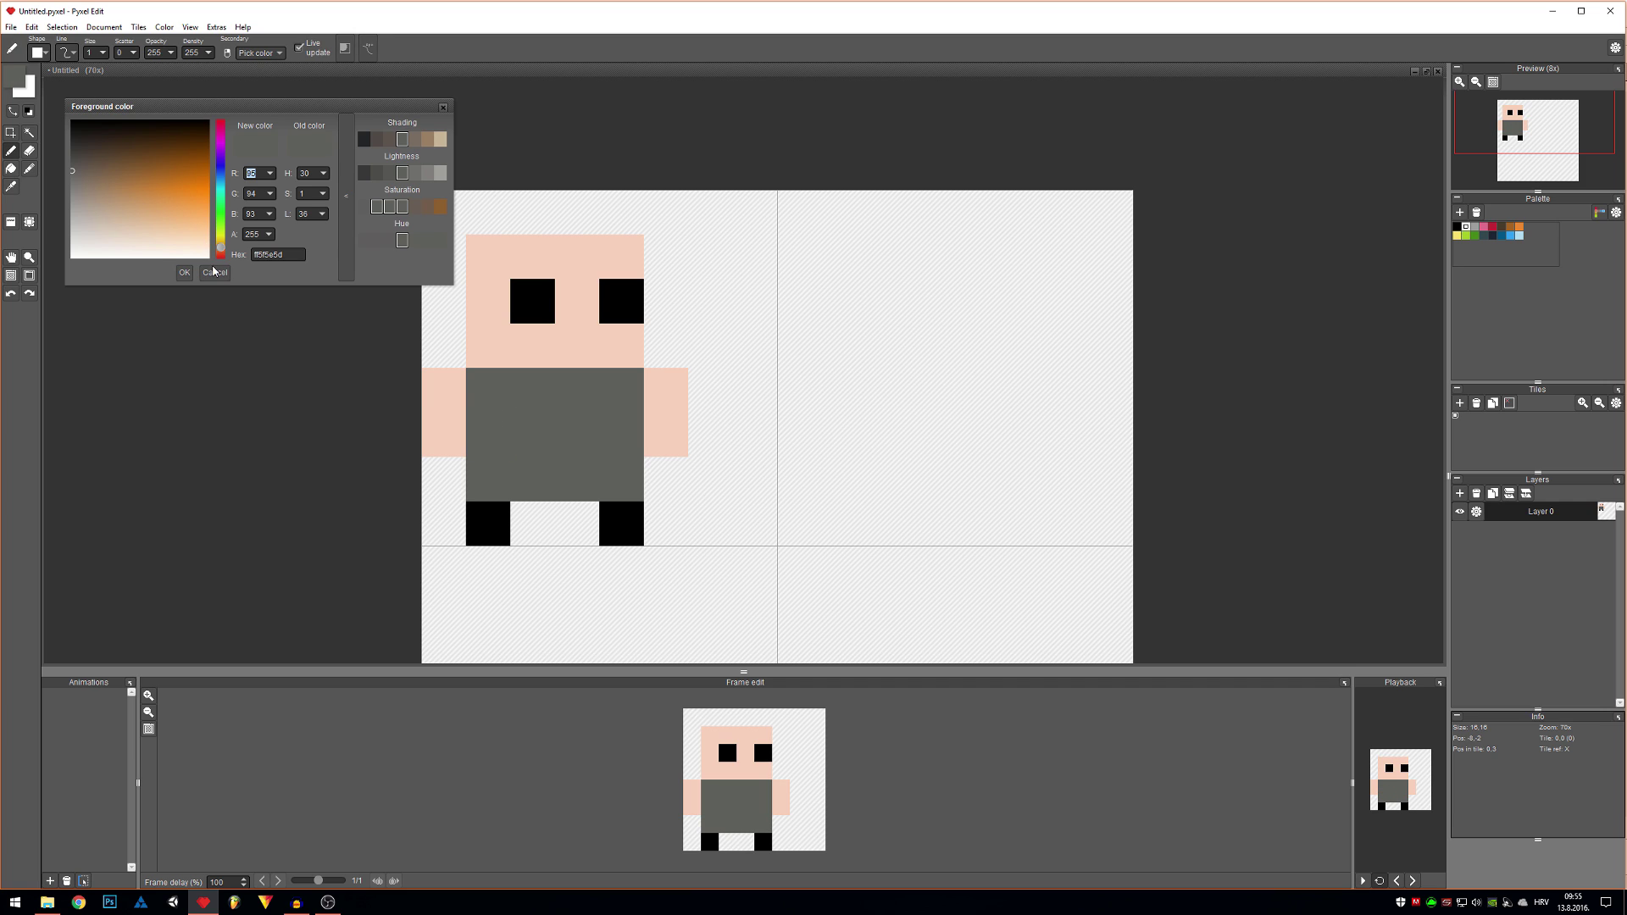
{"action": "left_click_drag", "start_coordinate": [222, 256], "coordinate": [222, 260]}
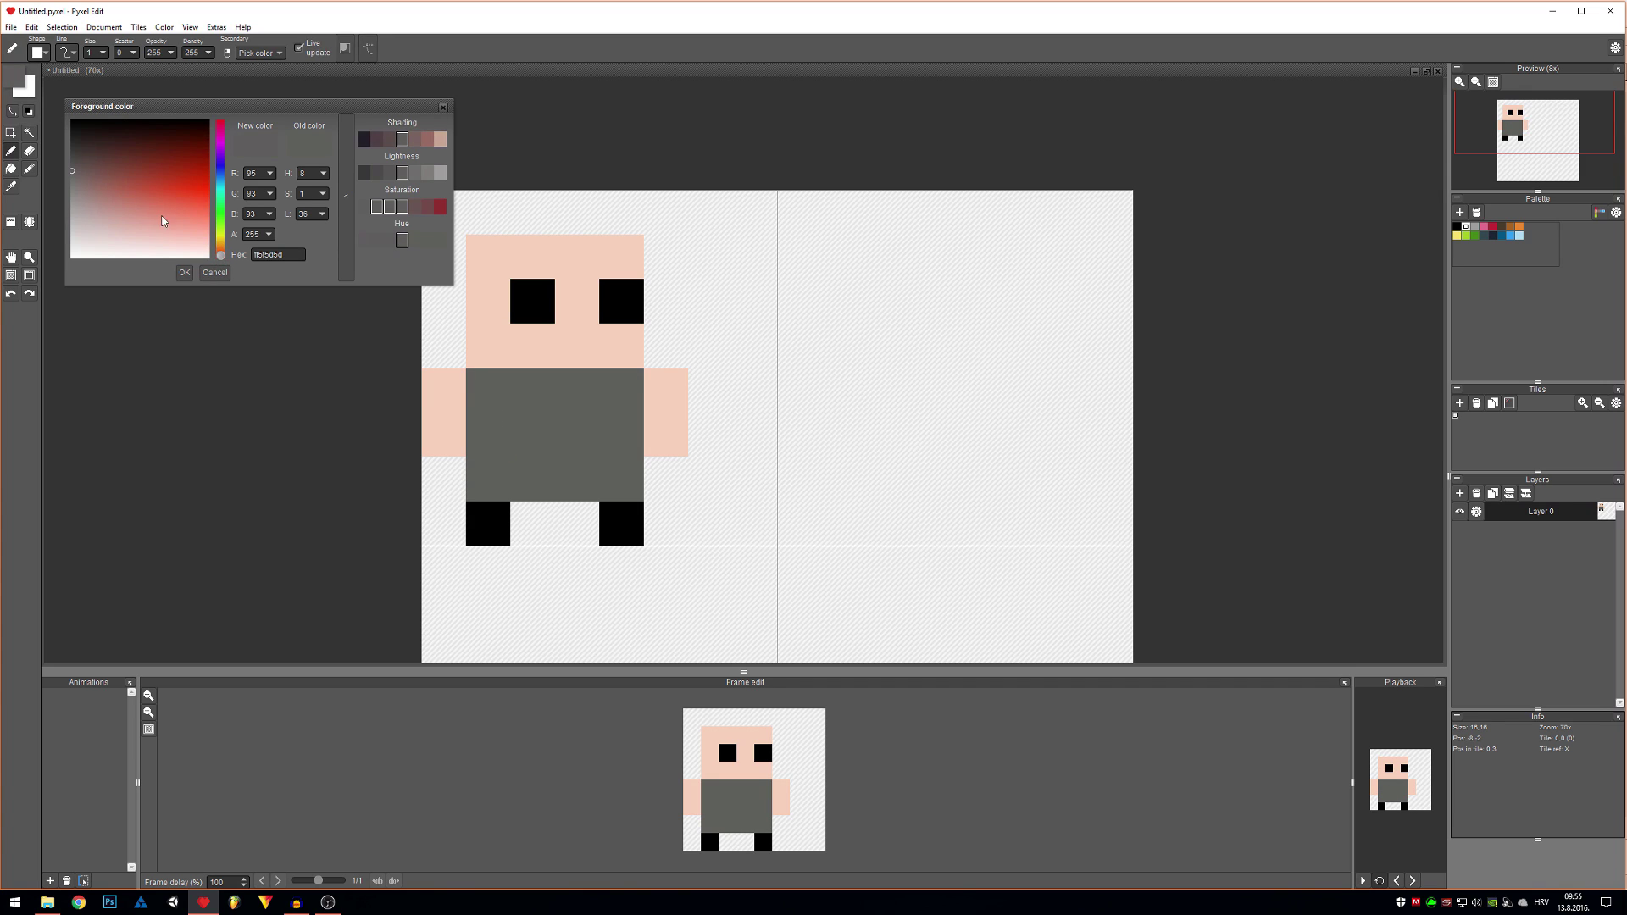
{"action": "left_click", "coordinate": [125, 184]}
{"action": "left_click_drag", "start_coordinate": [128, 190], "coordinate": [124, 190]}
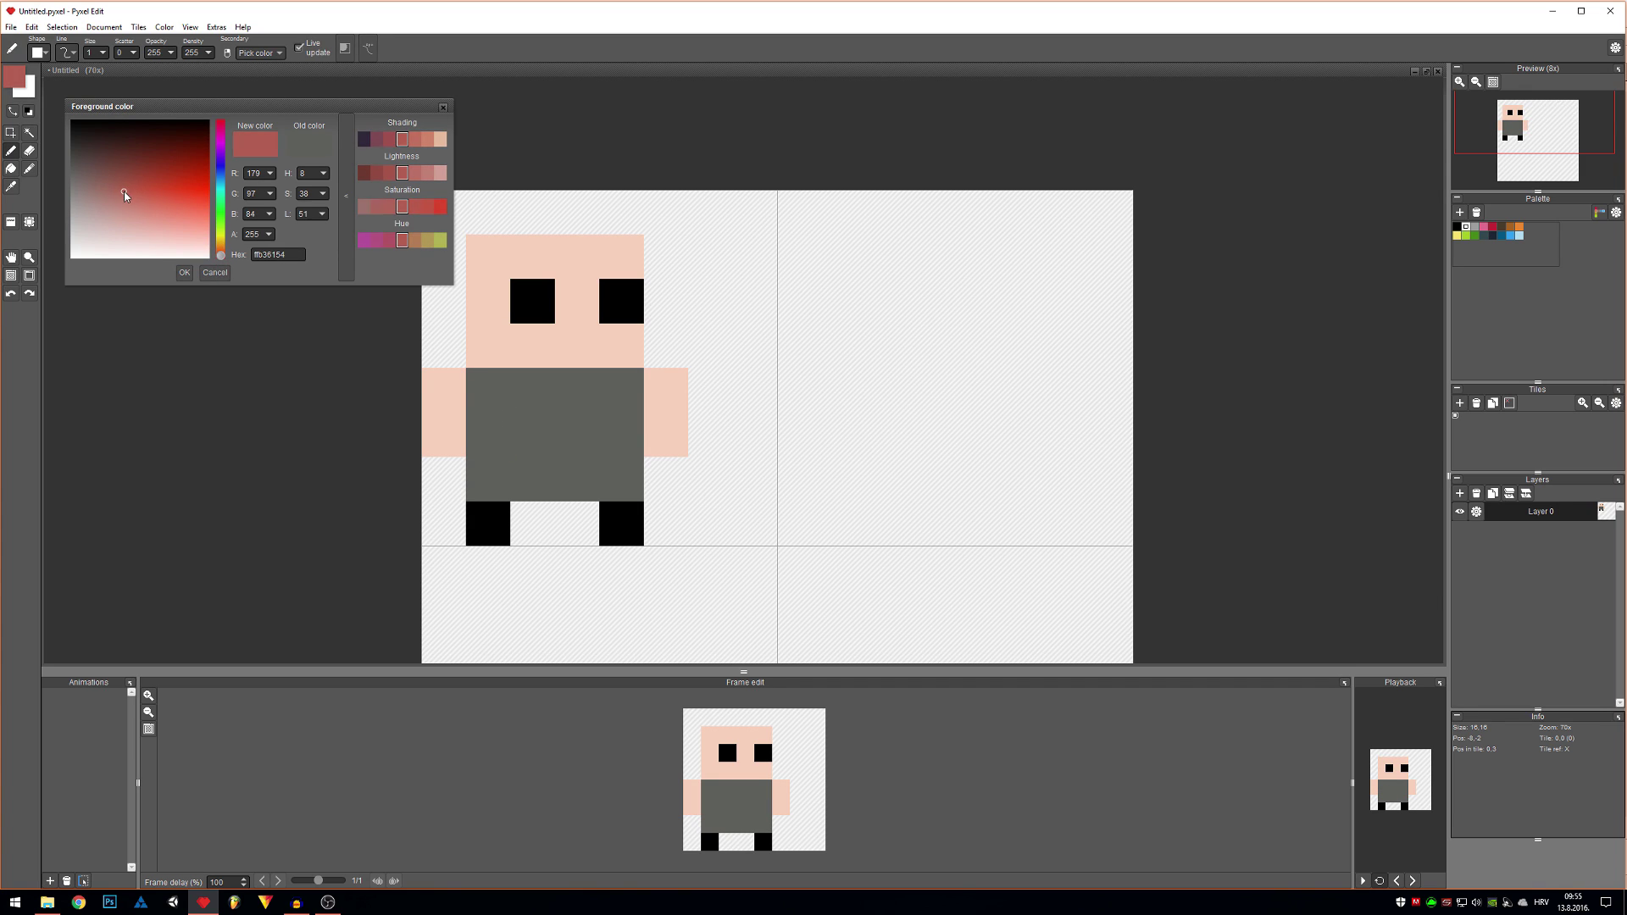
{"action": "left_click", "coordinate": [184, 272]}
{"action": "mouse_move", "coordinate": [449, 398]}
{"action": "left_mouse_down"}
{"action": "mouse_move", "coordinate": [471, 466]}
{"action": "mouse_move", "coordinate": [489, 400]}
{"action": "left_mouse_up"}
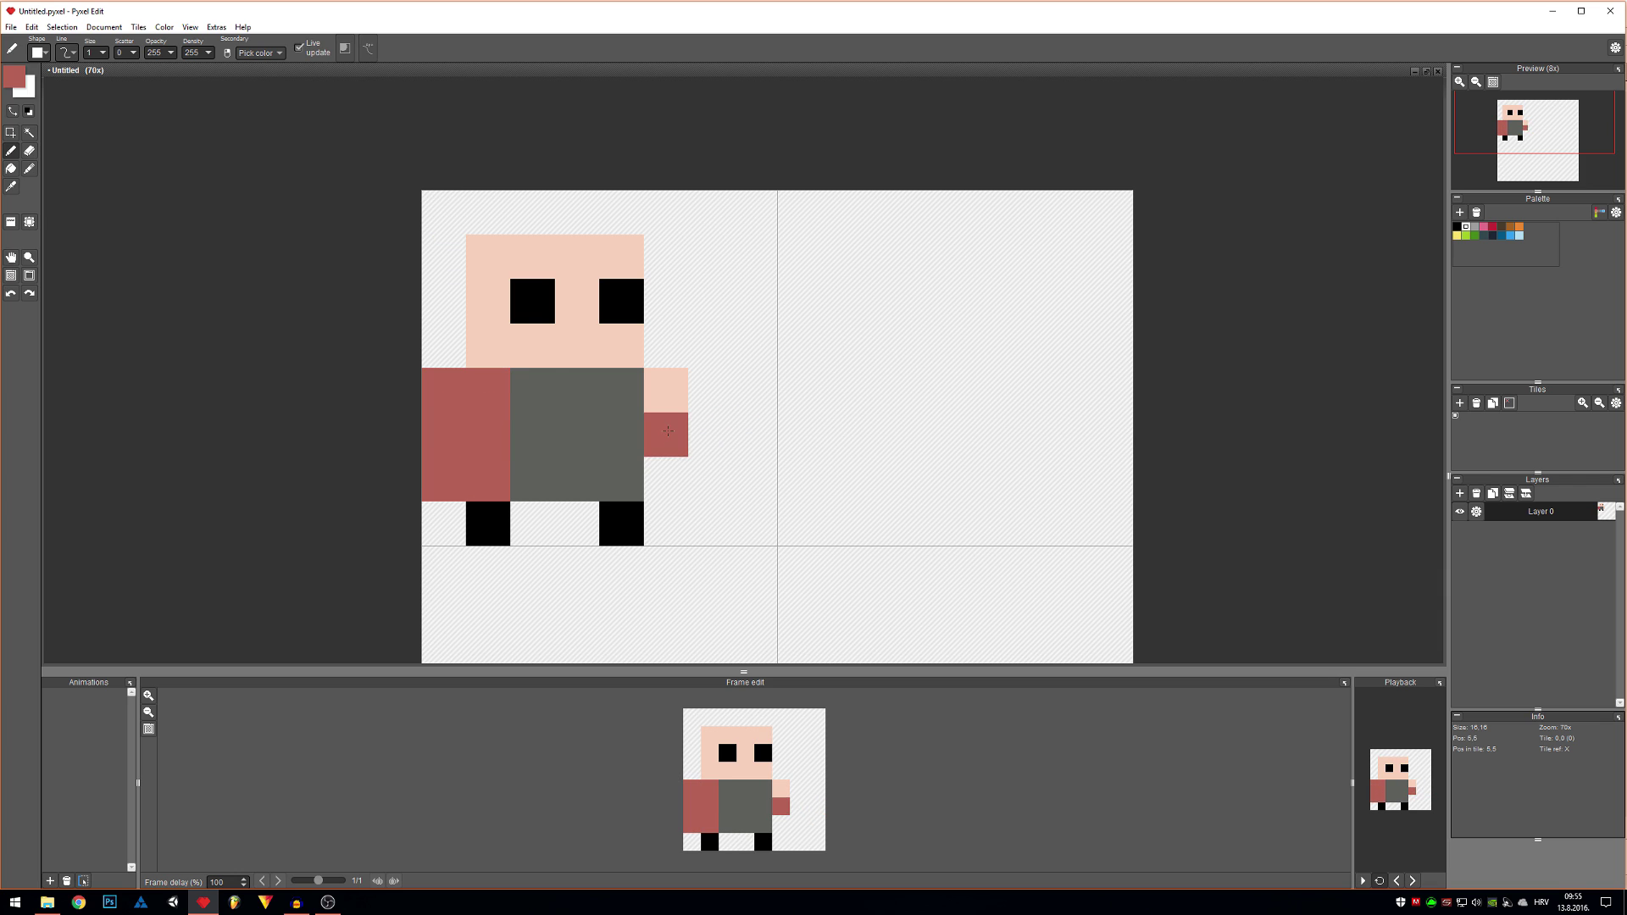
- Reshape the right arm into a two-pixel horizontal skin-tone arm, erasing the pixel below the shoulder
{"action": "key", "text": "i"}
{"action": "key", "text": "b"}
{"action": "left_click", "coordinate": [703, 389]}
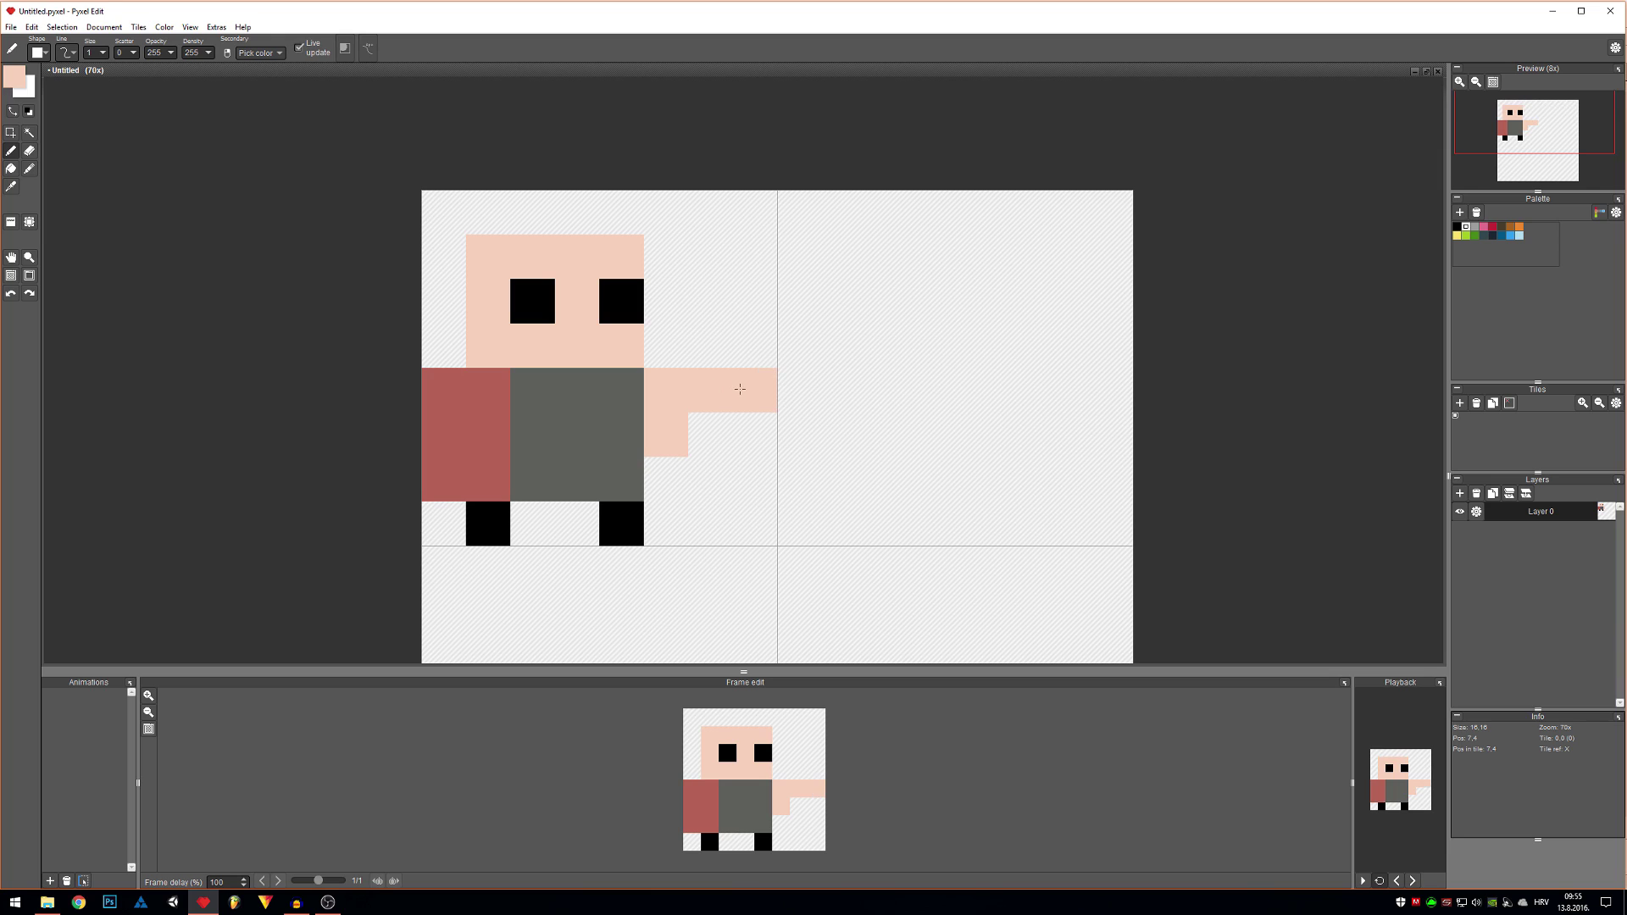
{"action": "key", "text": "e"}
{"action": "left_click", "coordinate": [669, 433]}
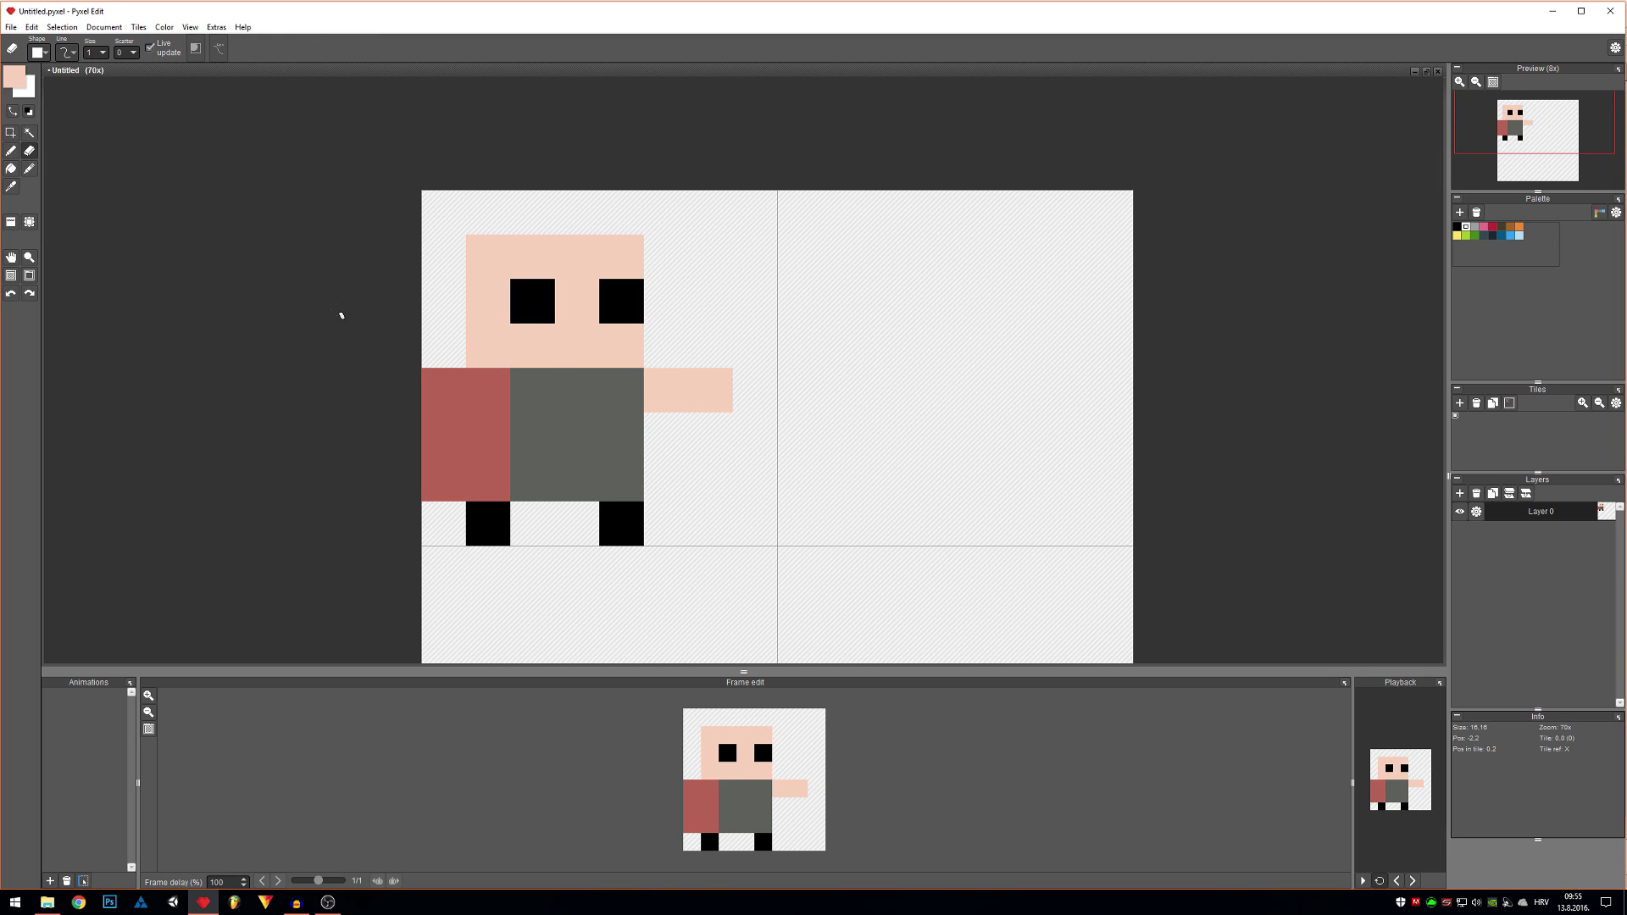
- Choose blue-gray (R 97, G 116, B 127) and paint a four-pixel vertical blade above the hand plus one handle pixel below it
{"action": "right_click", "coordinate": [523, 393]}
{"action": "left_click", "coordinate": [17, 85]}
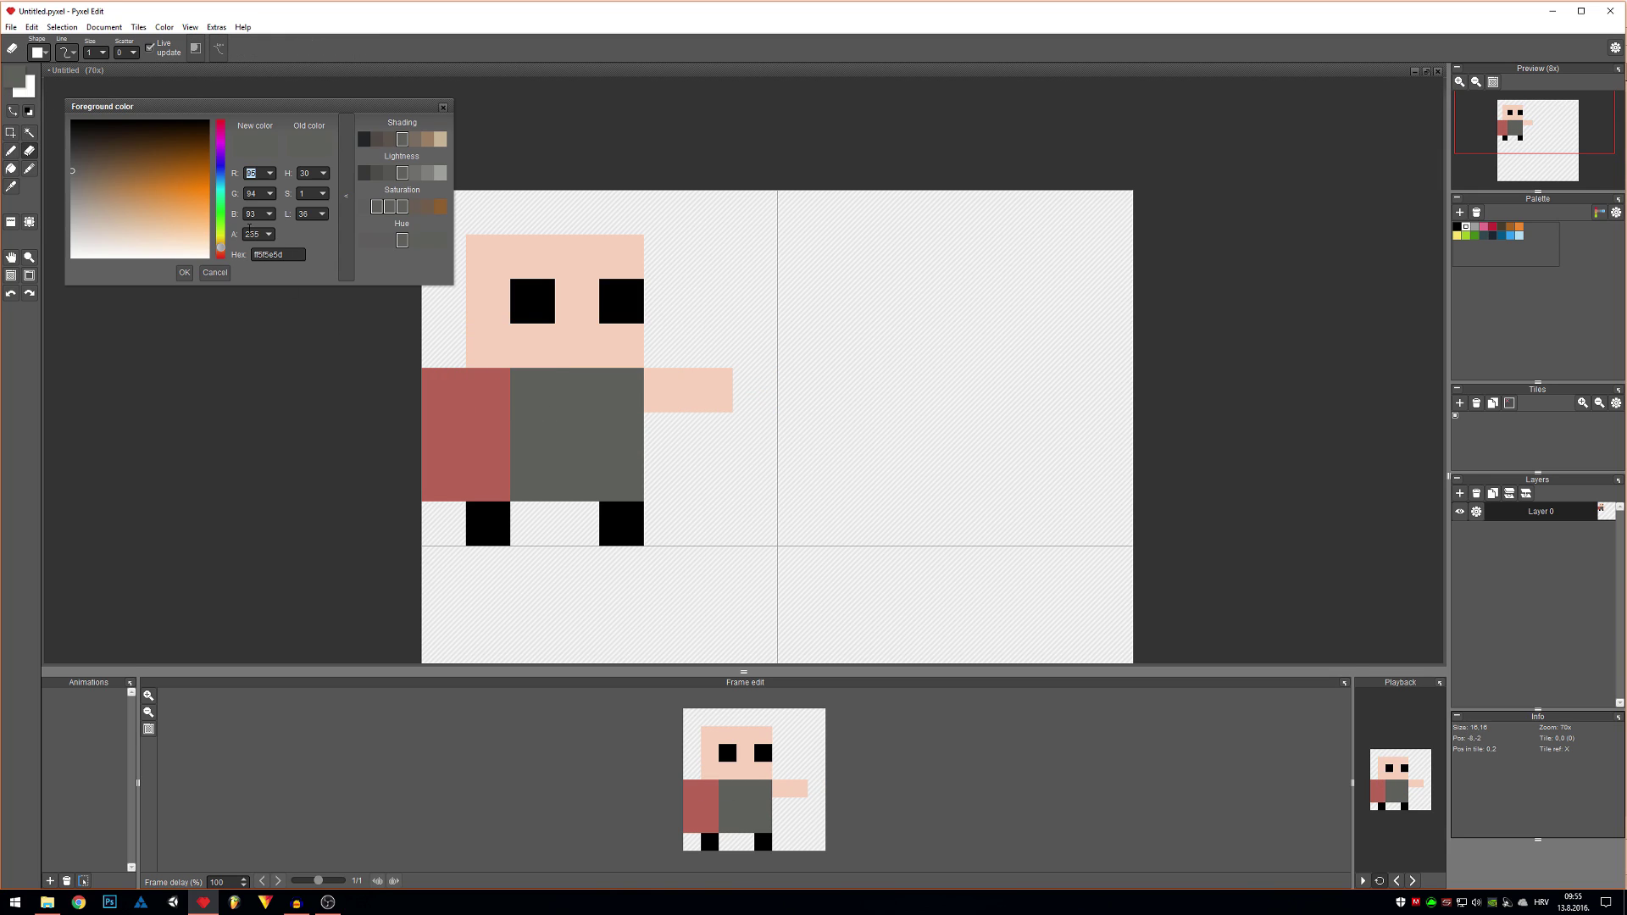
{"action": "left_click_drag", "start_coordinate": [82, 177], "coordinate": [90, 183]}
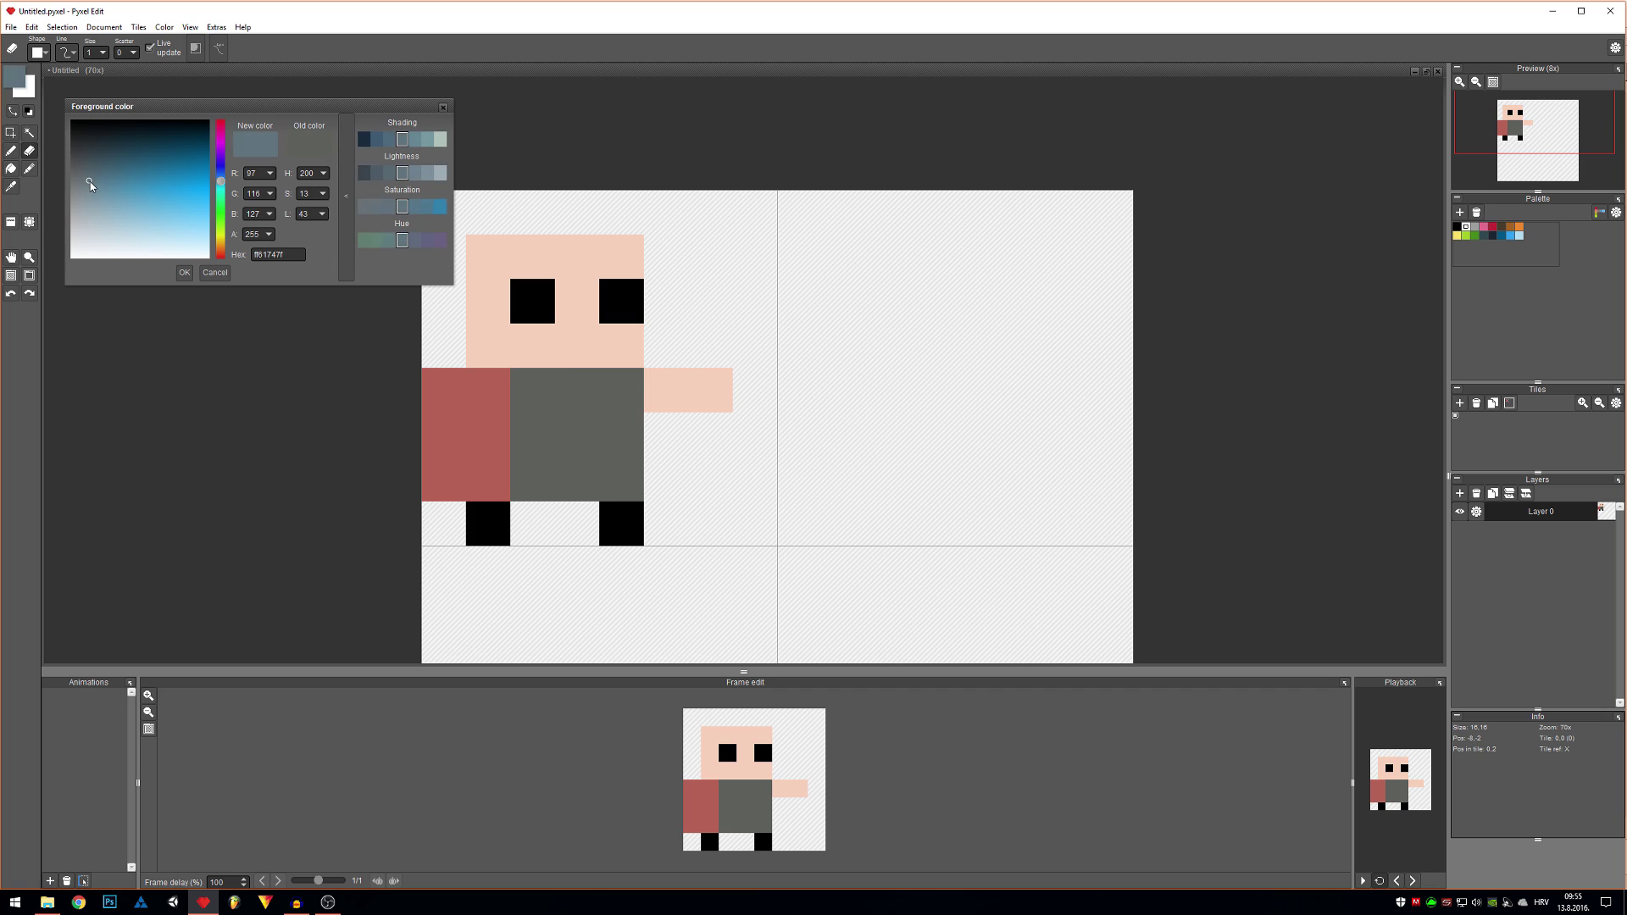
{"action": "left_click", "coordinate": [192, 277]}
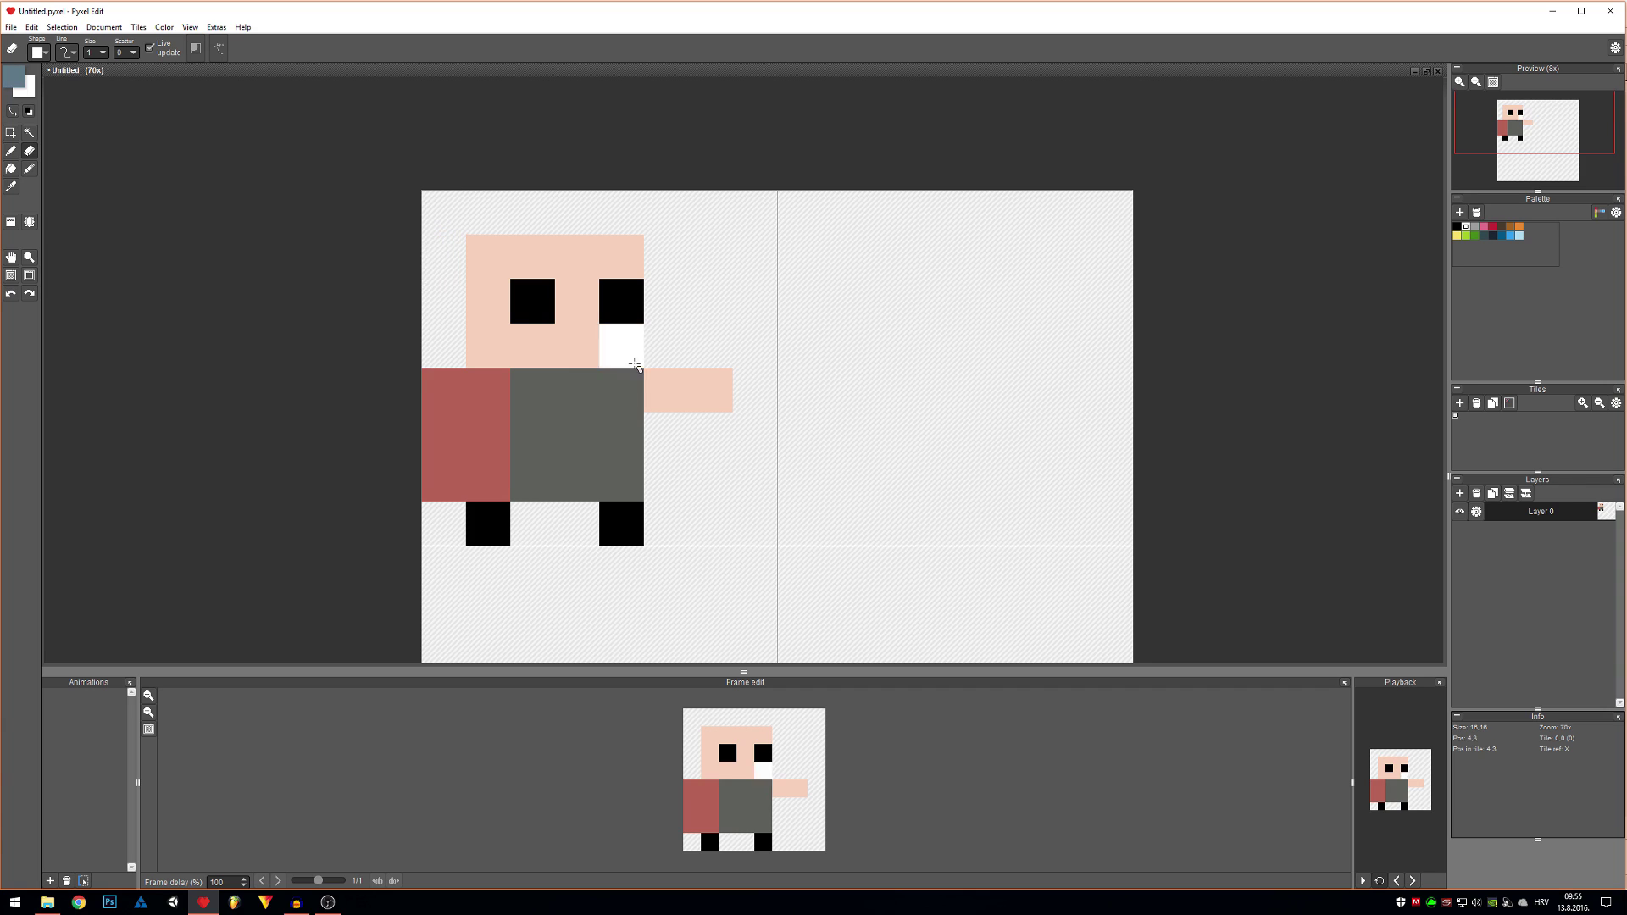
{"action": "key", "text": "b"}
{"action": "left_click_drag", "start_coordinate": [710, 347], "coordinate": [717, 226]}
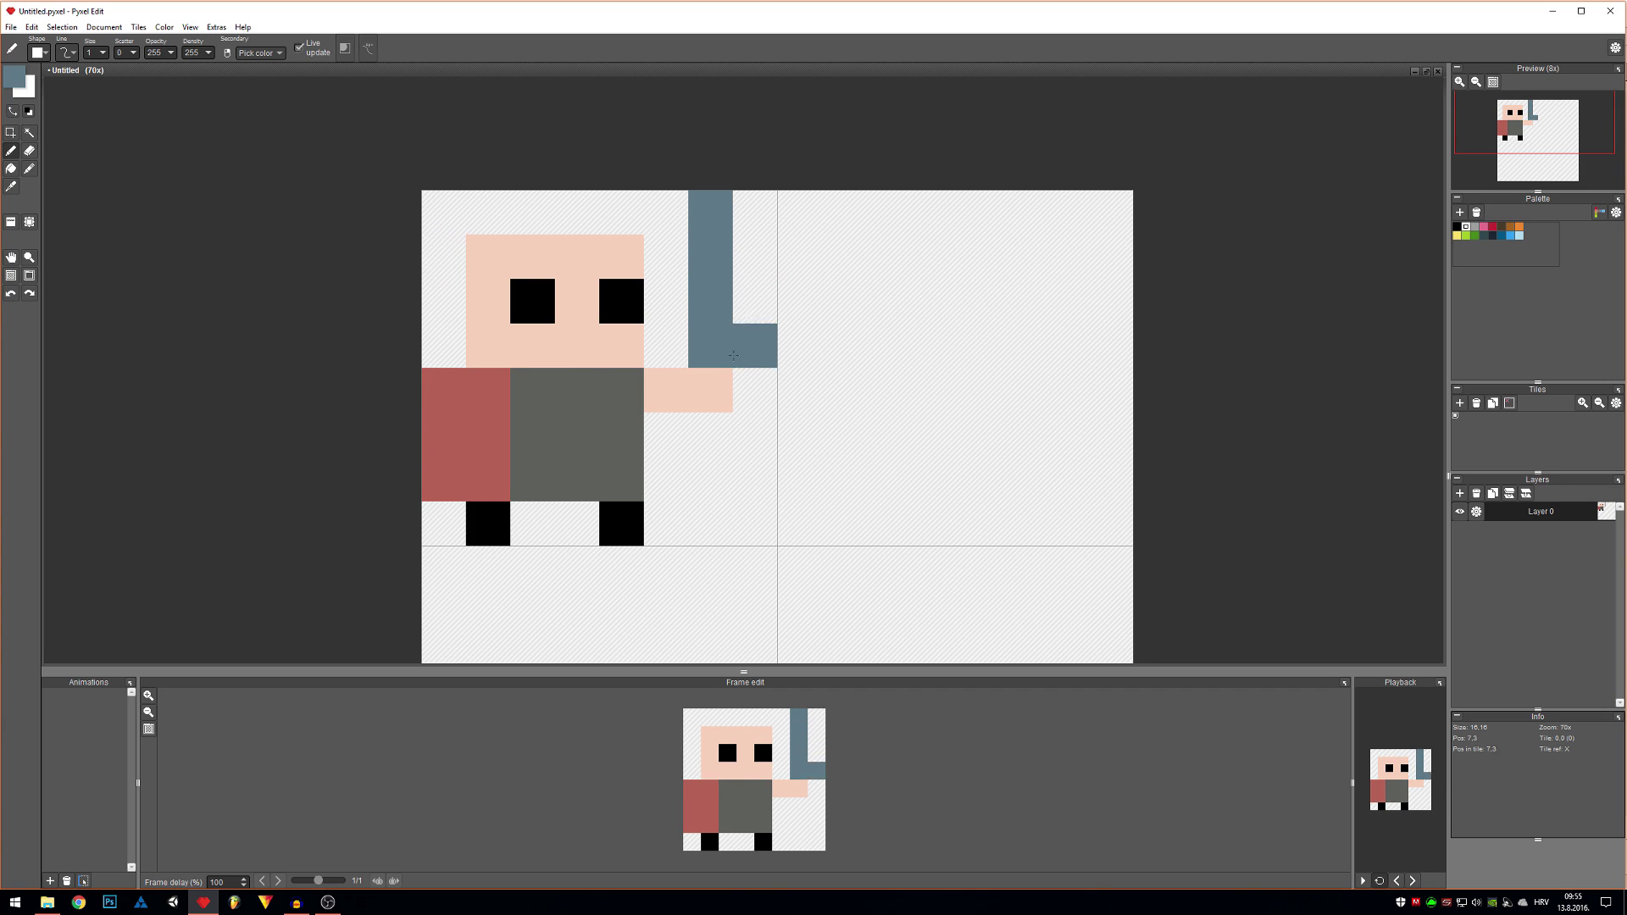
{"action": "left_click", "coordinate": [710, 435]}
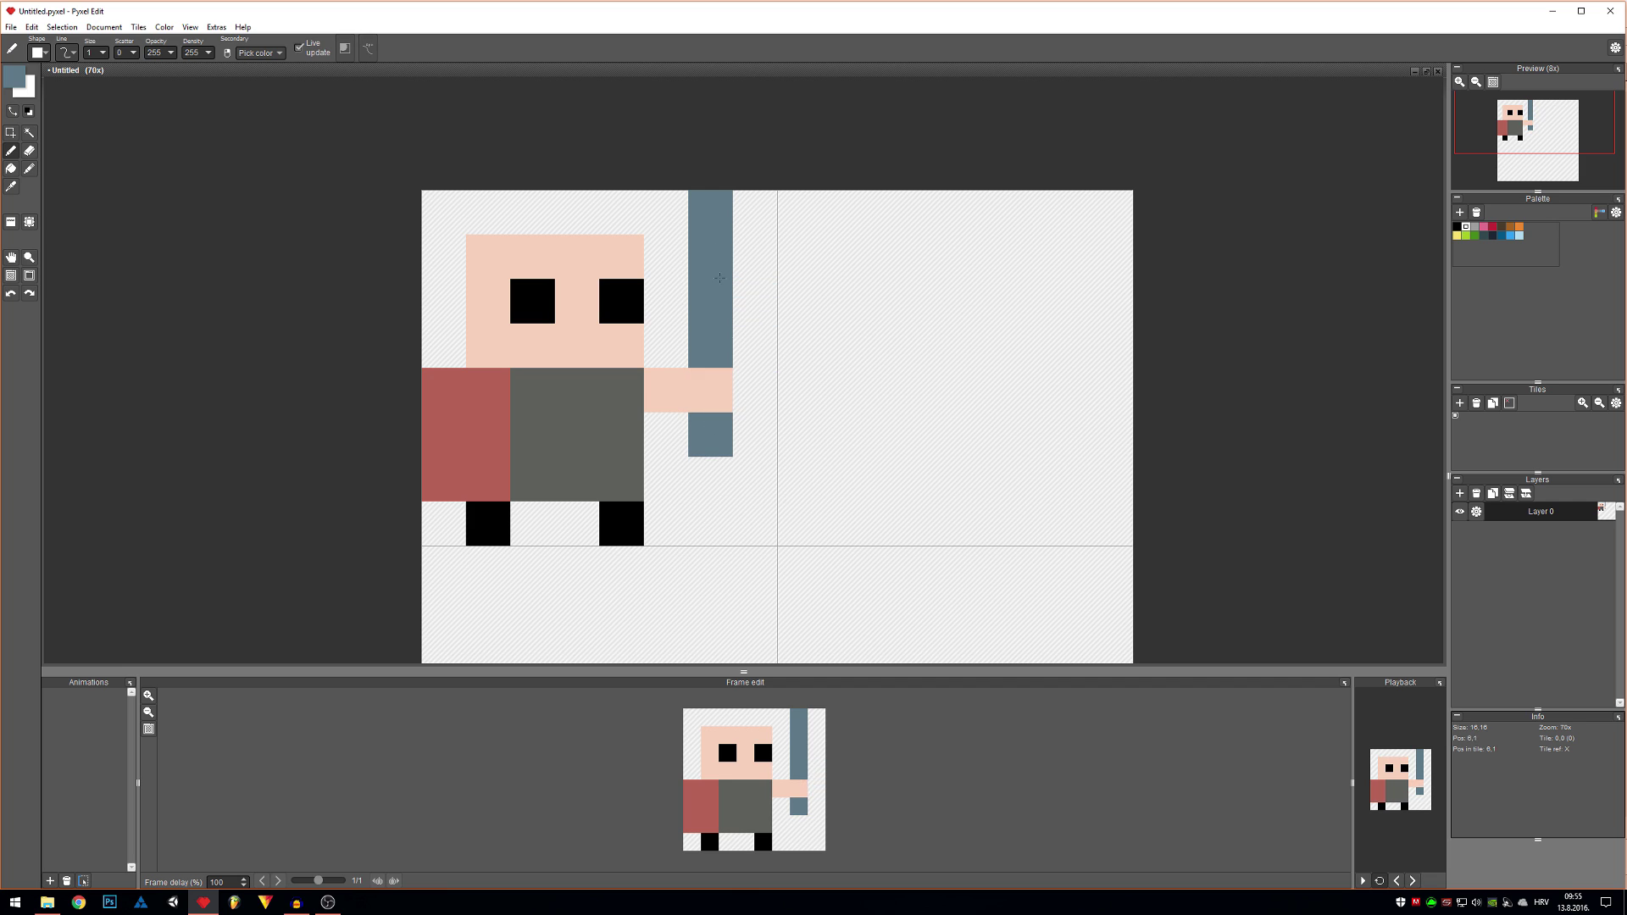
- Try lengthening the shaft below the hand by two pixels, then erase the added pixels
{"action": "left_click", "coordinate": [710, 478]}
{"action": "left_click", "coordinate": [710, 524]}
{"action": "key", "text": "e"}
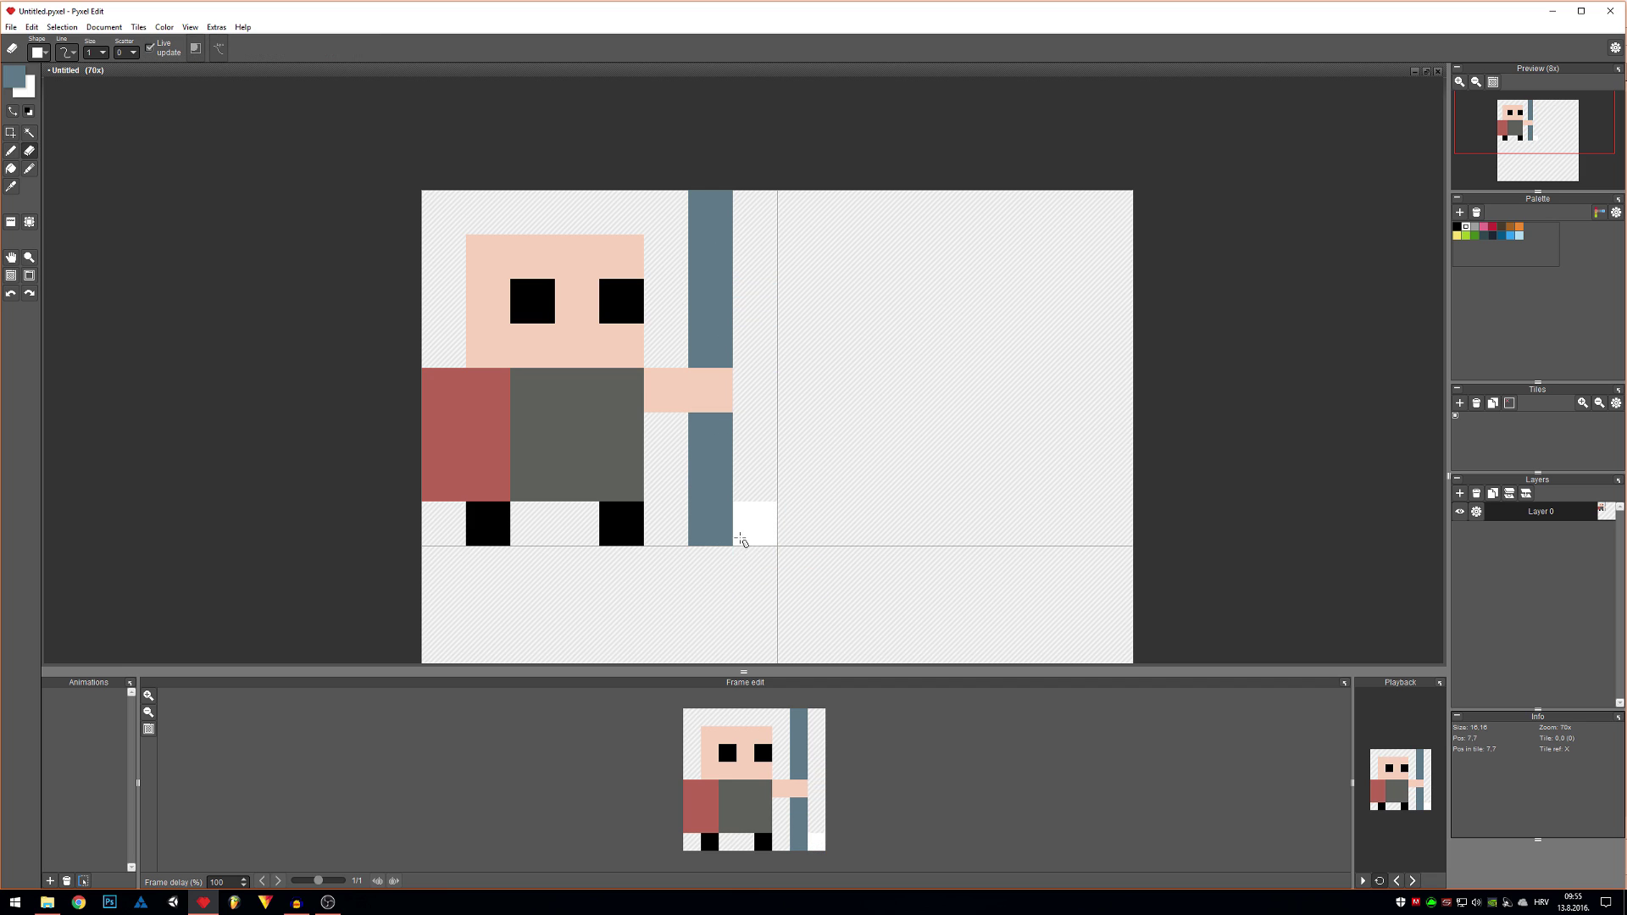
{"action": "left_click_drag", "start_coordinate": [710, 524], "coordinate": [712, 483]}
- Paint a horizontal three-pixel blue-gray crossguard across the blade directly above the hand
{"action": "key", "text": "b"}
{"action": "left_click_drag", "start_coordinate": [754, 346], "coordinate": [670, 343]}
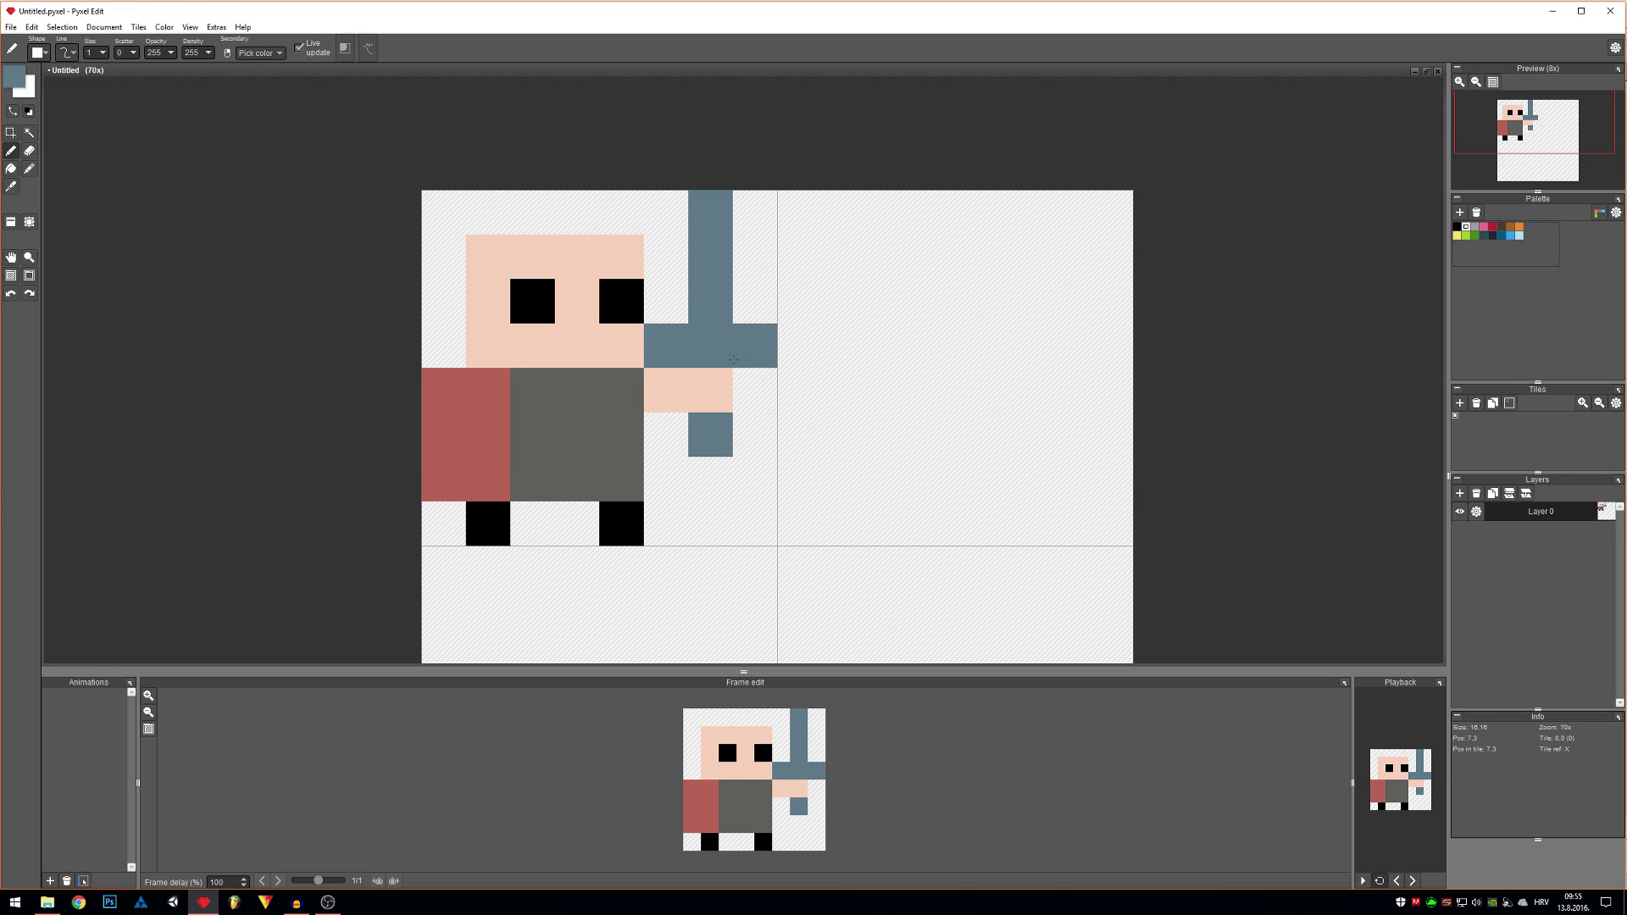
{"action": "scroll", "coordinate": [758, 389], "scroll_direction": "down", "scroll_amount": 1}
{"action": "scroll", "coordinate": [759, 390], "scroll_direction": "up", "scroll_amount": 1}
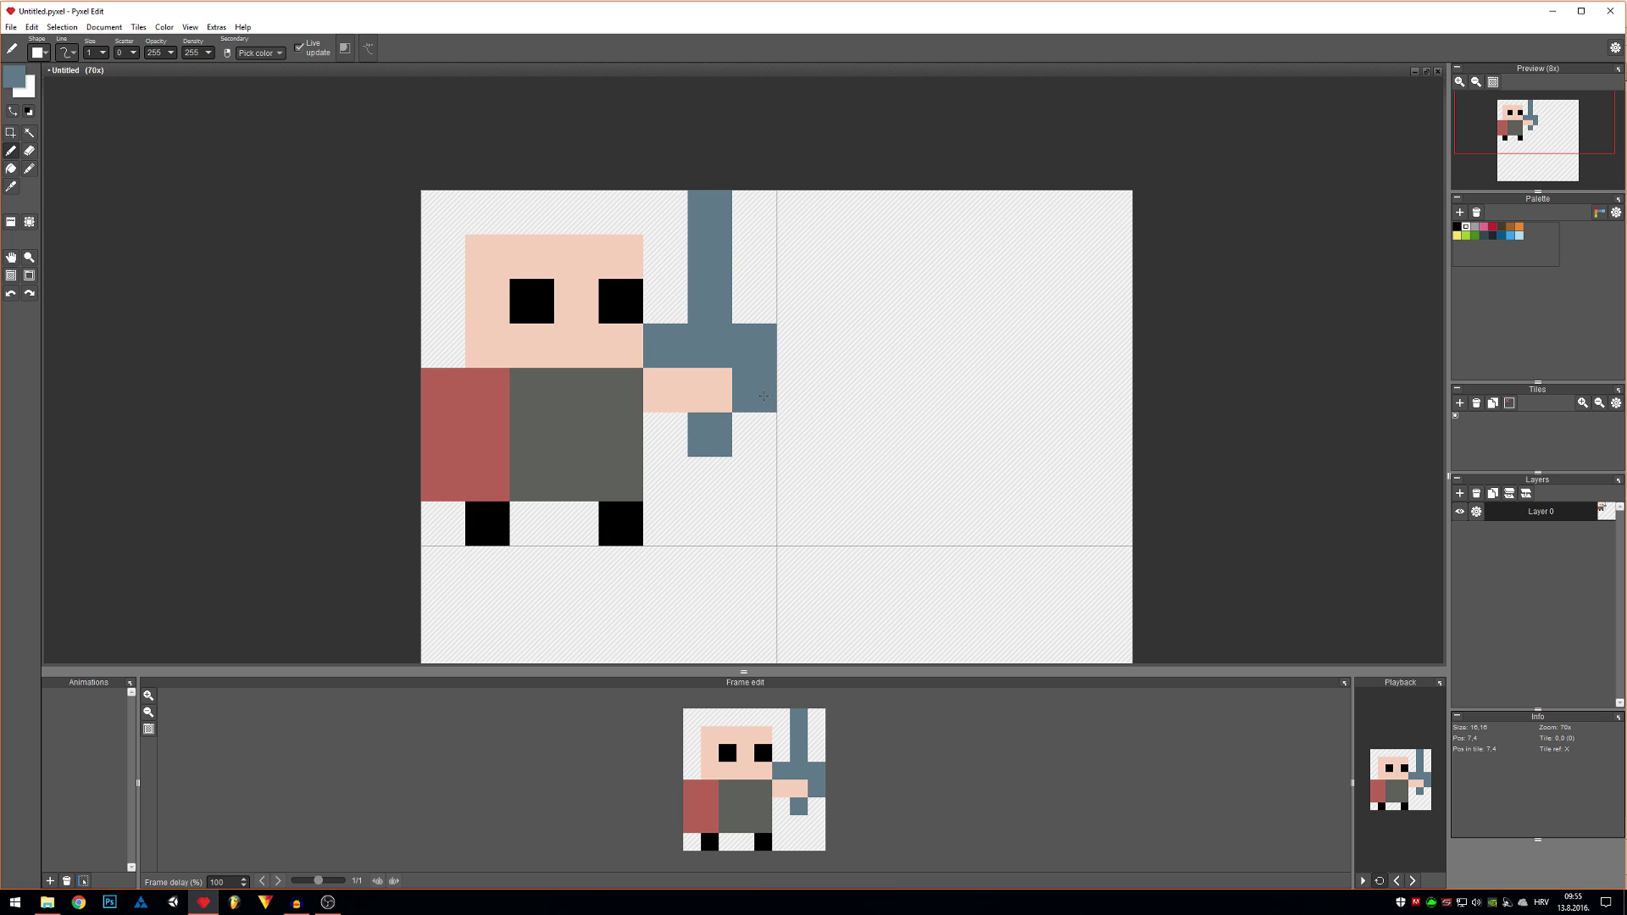
- Select the sword and arm, move them one pixel down, and extend the blade by one pixel to the tile's upper edge
{"action": "left_click", "coordinate": [736, 276]}
{"action": "key", "text": "s"}
{"action": "mouse_move", "coordinate": [775, 455]}
{"action": "left_mouse_down"}
{"action": "mouse_move", "coordinate": [644, 235]}
{"action": "mouse_move", "coordinate": [672, 211]}
{"action": "mouse_move", "coordinate": [767, 462]}
{"action": "mouse_move", "coordinate": [767, 444]}
{"action": "left_mouse_up"}
{"action": "left_click_drag", "start_coordinate": [727, 339], "coordinate": [723, 366]}
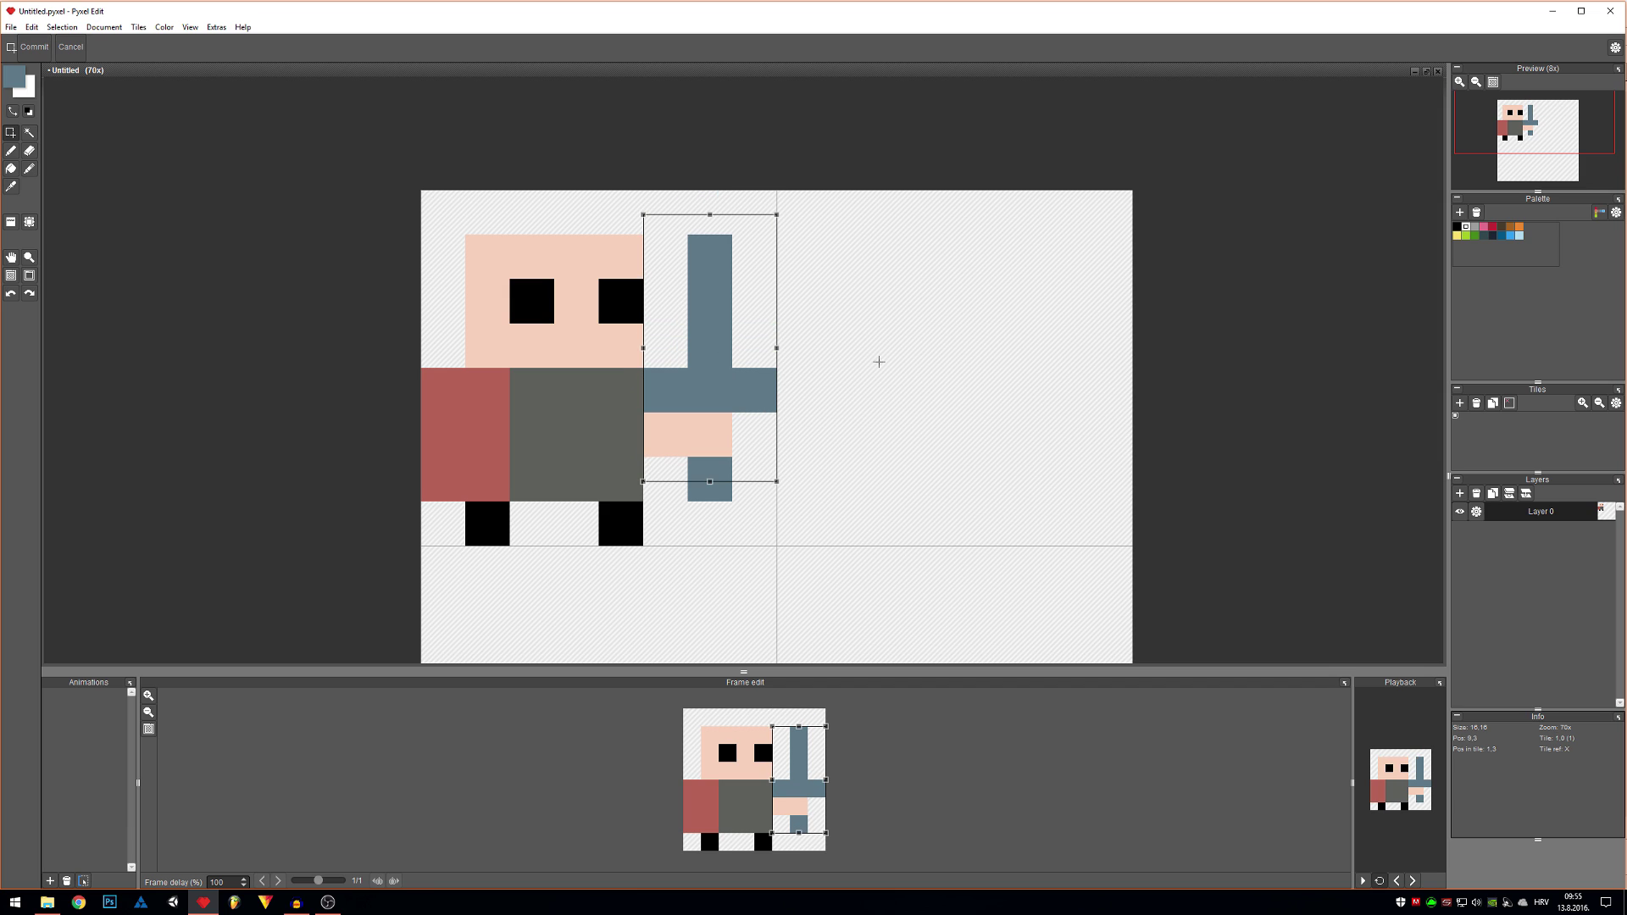
{"action": "left_click", "coordinate": [879, 362]}
{"action": "key", "text": "b"}
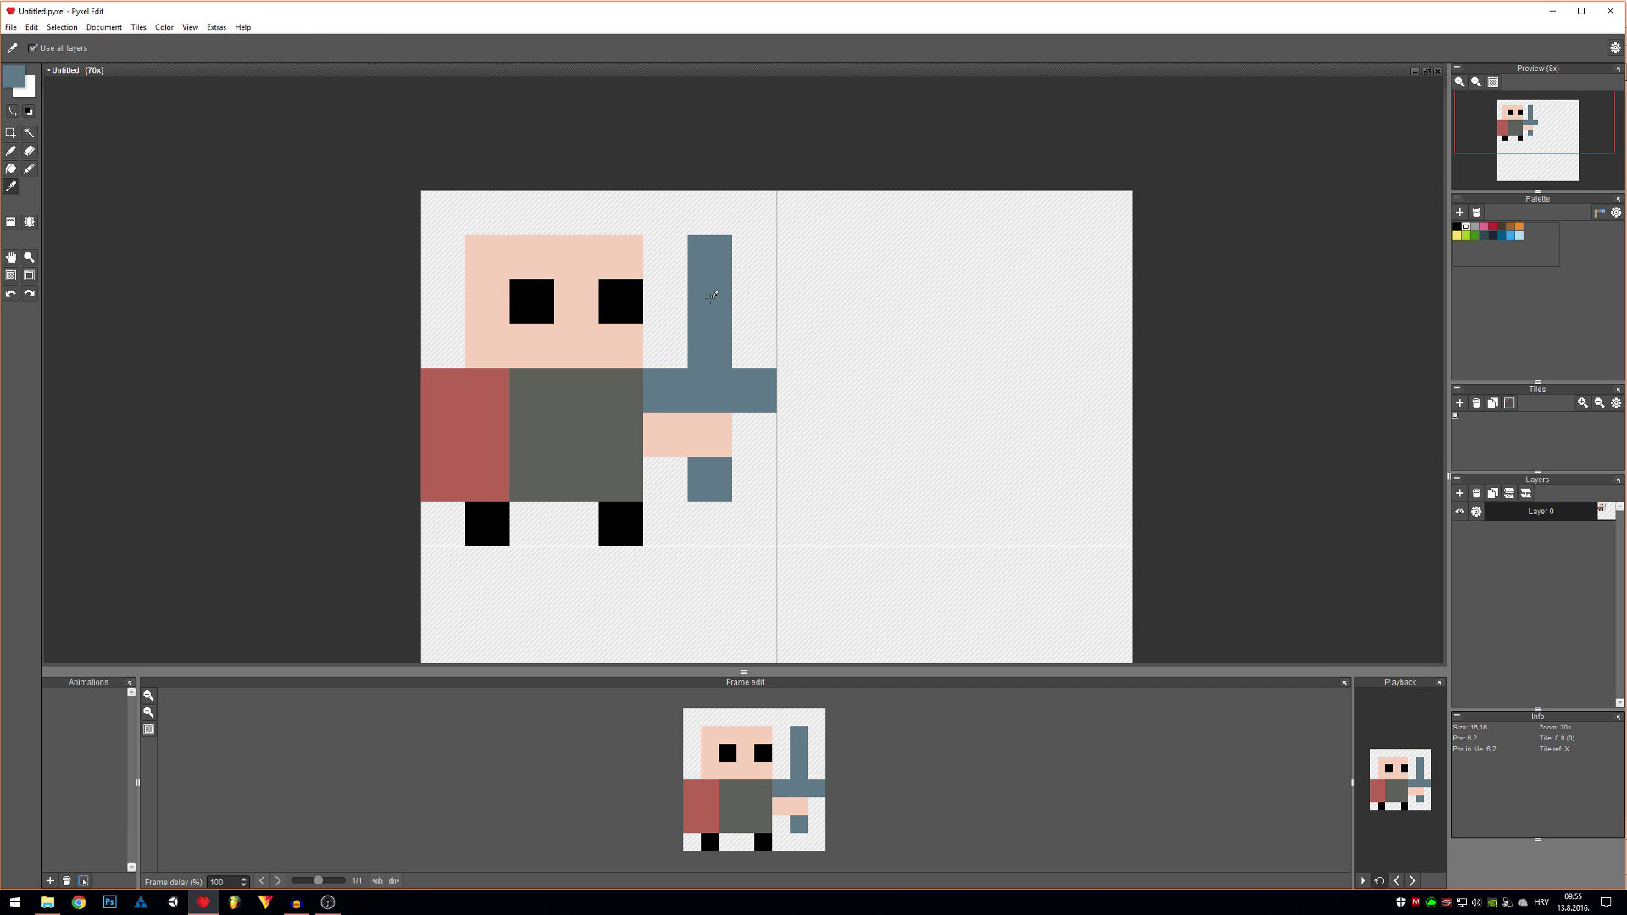
{"action": "left_click", "coordinate": [710, 212]}
{"action": "scroll", "coordinate": [766, 374], "scroll_direction": "down", "scroll_amount": 6}
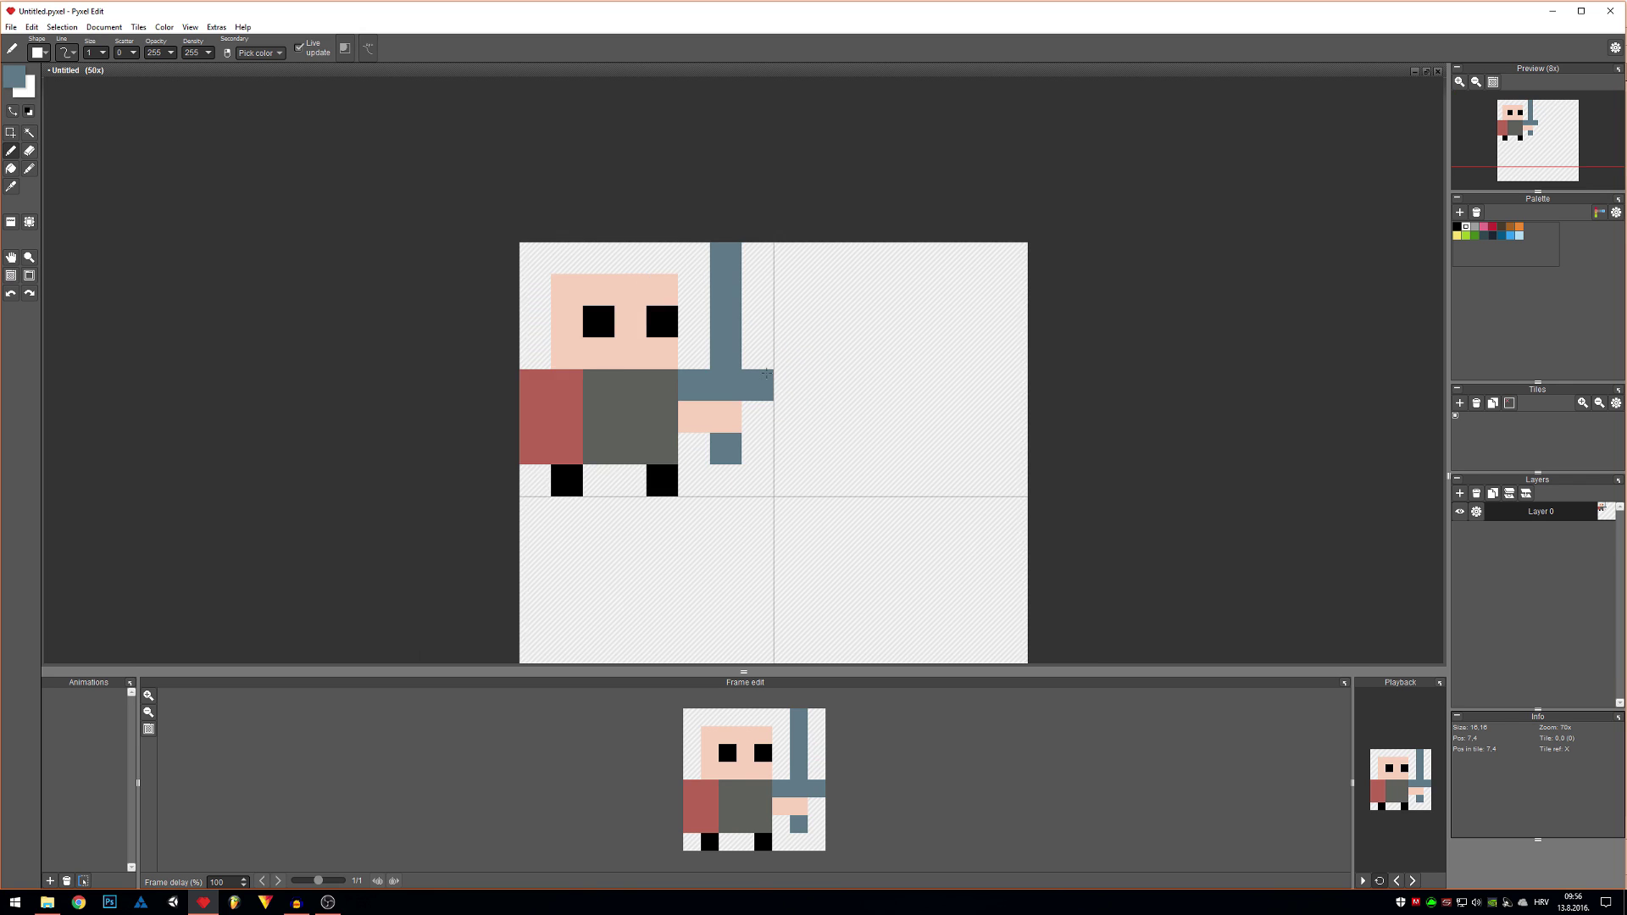
{"action": "scroll", "coordinate": [763, 374], "scroll_direction": "up", "scroll_amount": 5}
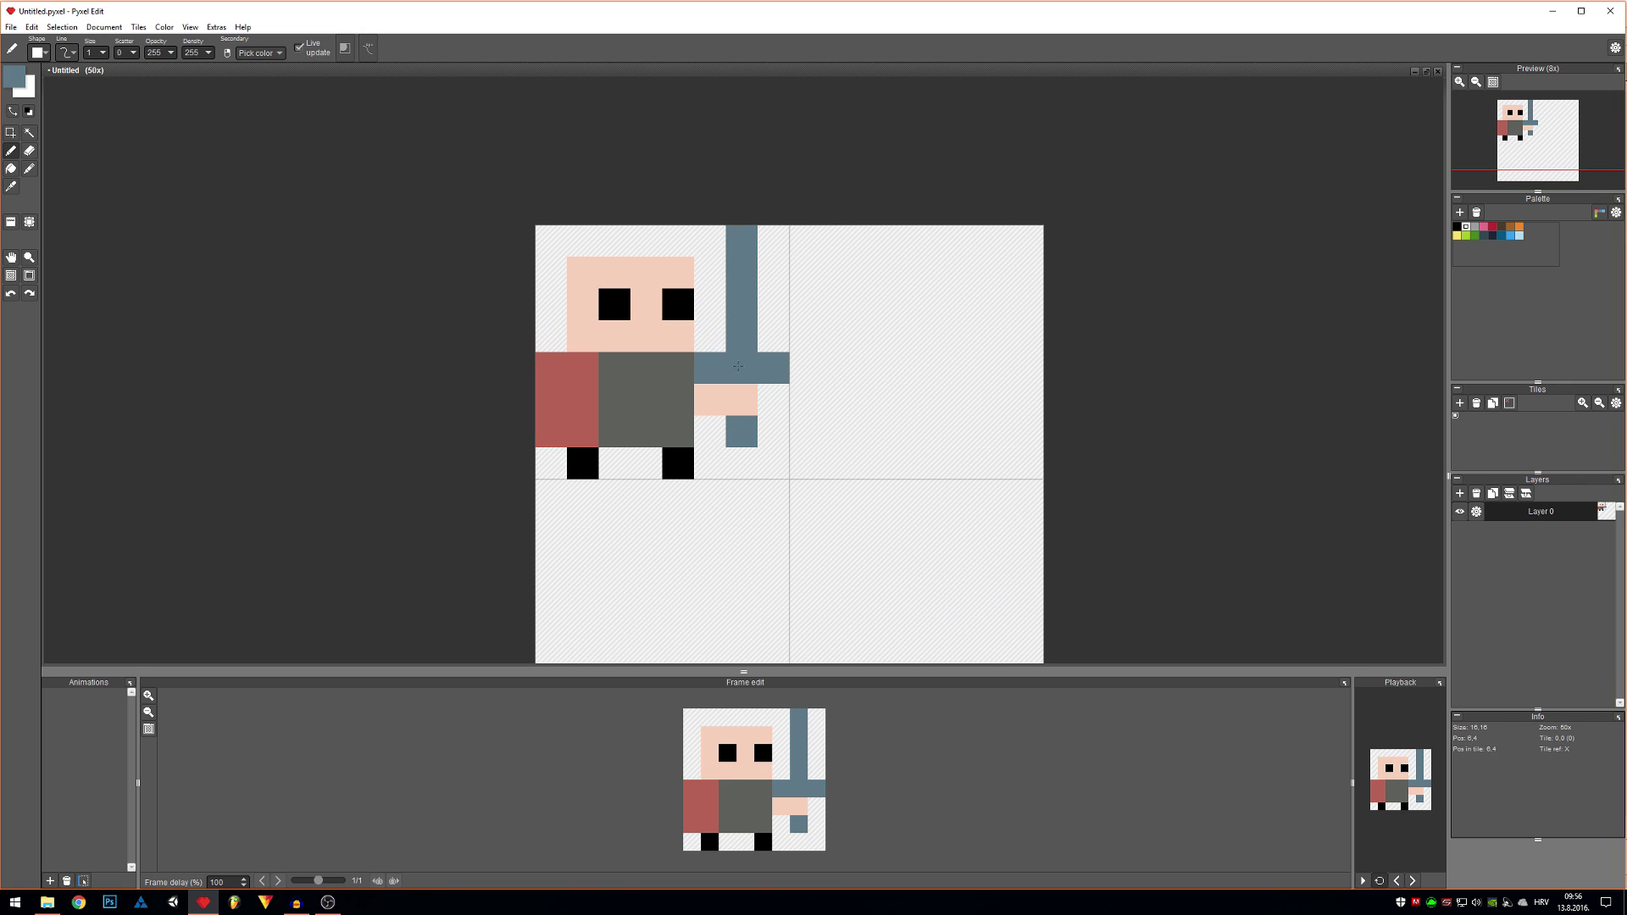
- Choose dark teal (R 61, G 97, B 94) and paint a 4 by 2 pixel cap over the top of the head
{"action": "left_click", "coordinate": [653, 381], "text": "alt"}
{"action": "left_click", "coordinate": [18, 83]}
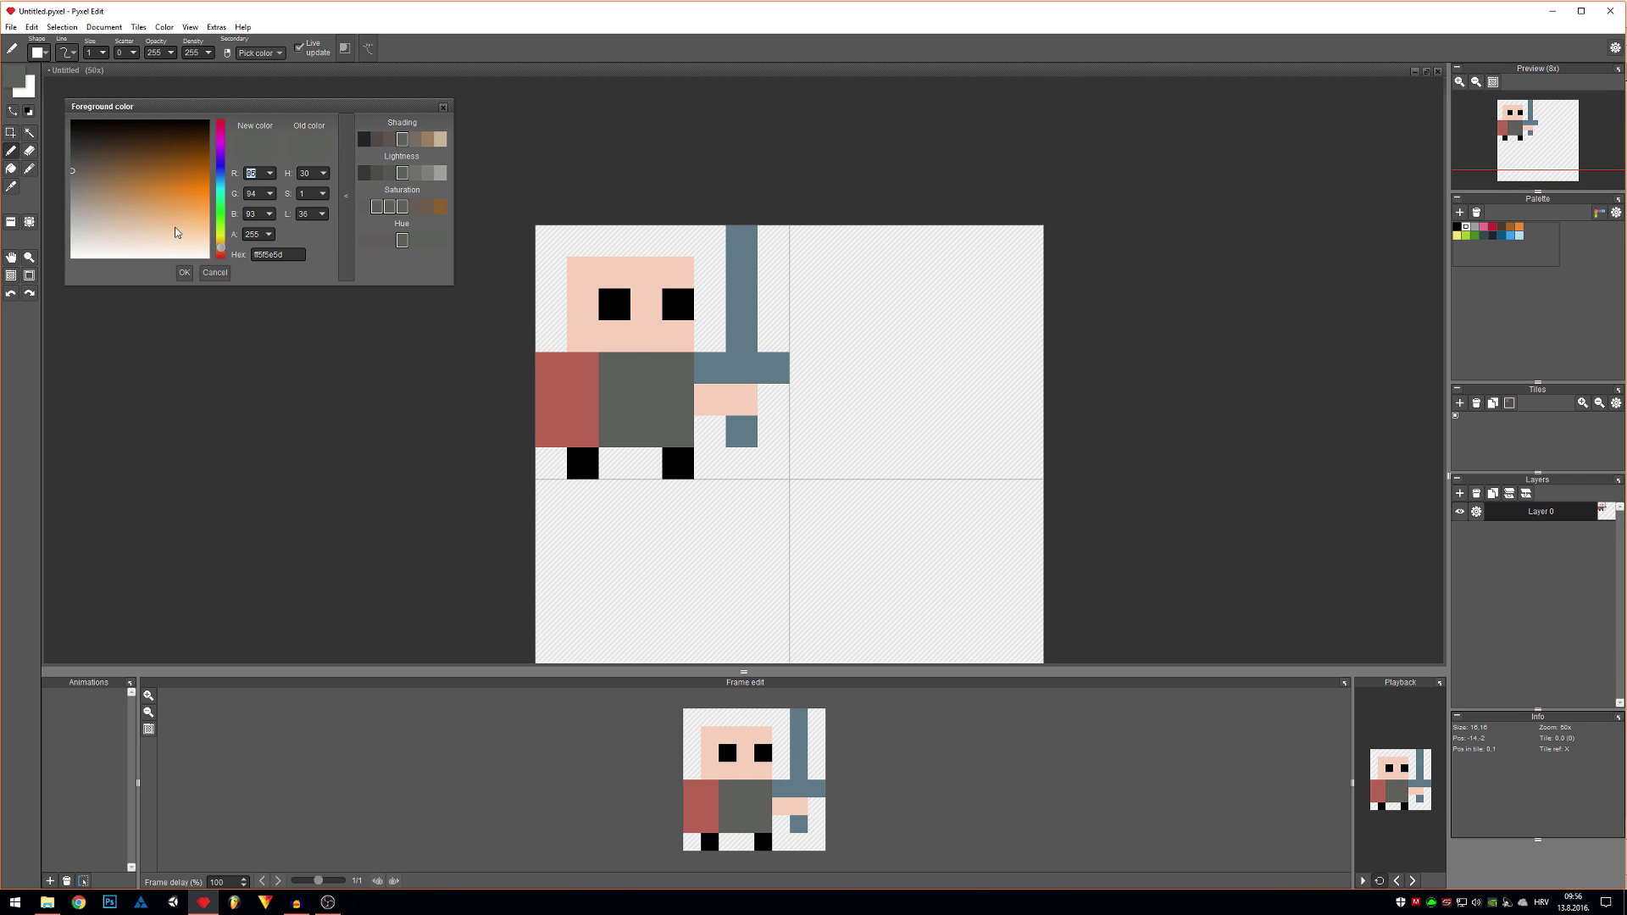
{"action": "left_click_drag", "start_coordinate": [220, 245], "coordinate": [218, 191]}
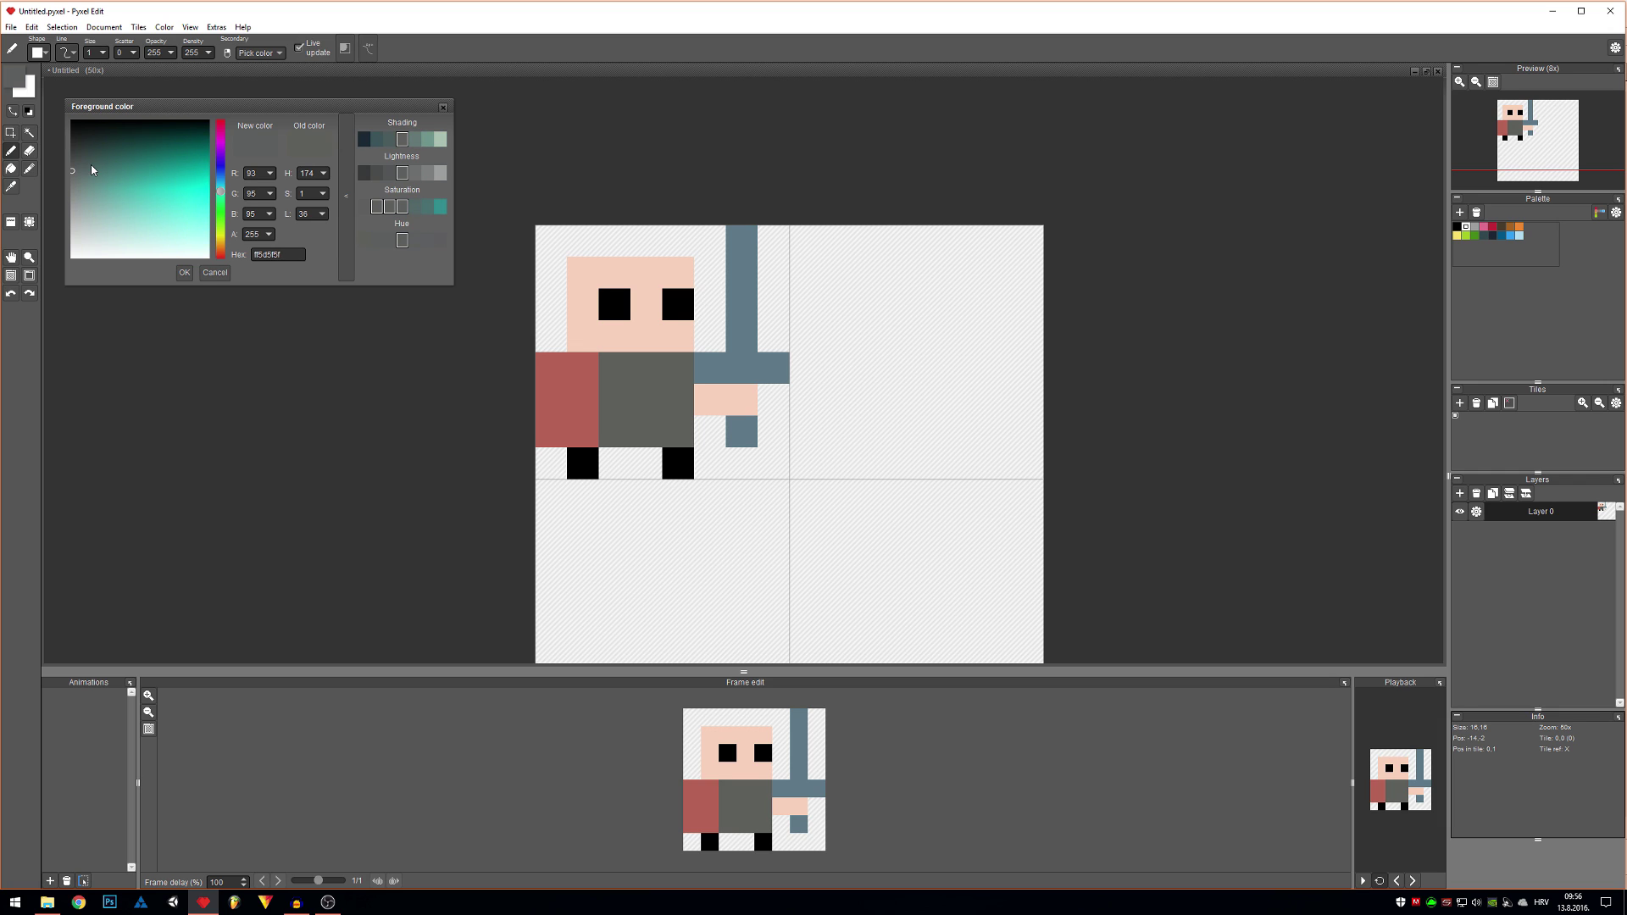
{"action": "mouse_move", "coordinate": [91, 169]}
{"action": "left_mouse_down"}
{"action": "mouse_move", "coordinate": [101, 181]}
{"action": "mouse_move", "coordinate": [102, 161]}
{"action": "left_mouse_up"}
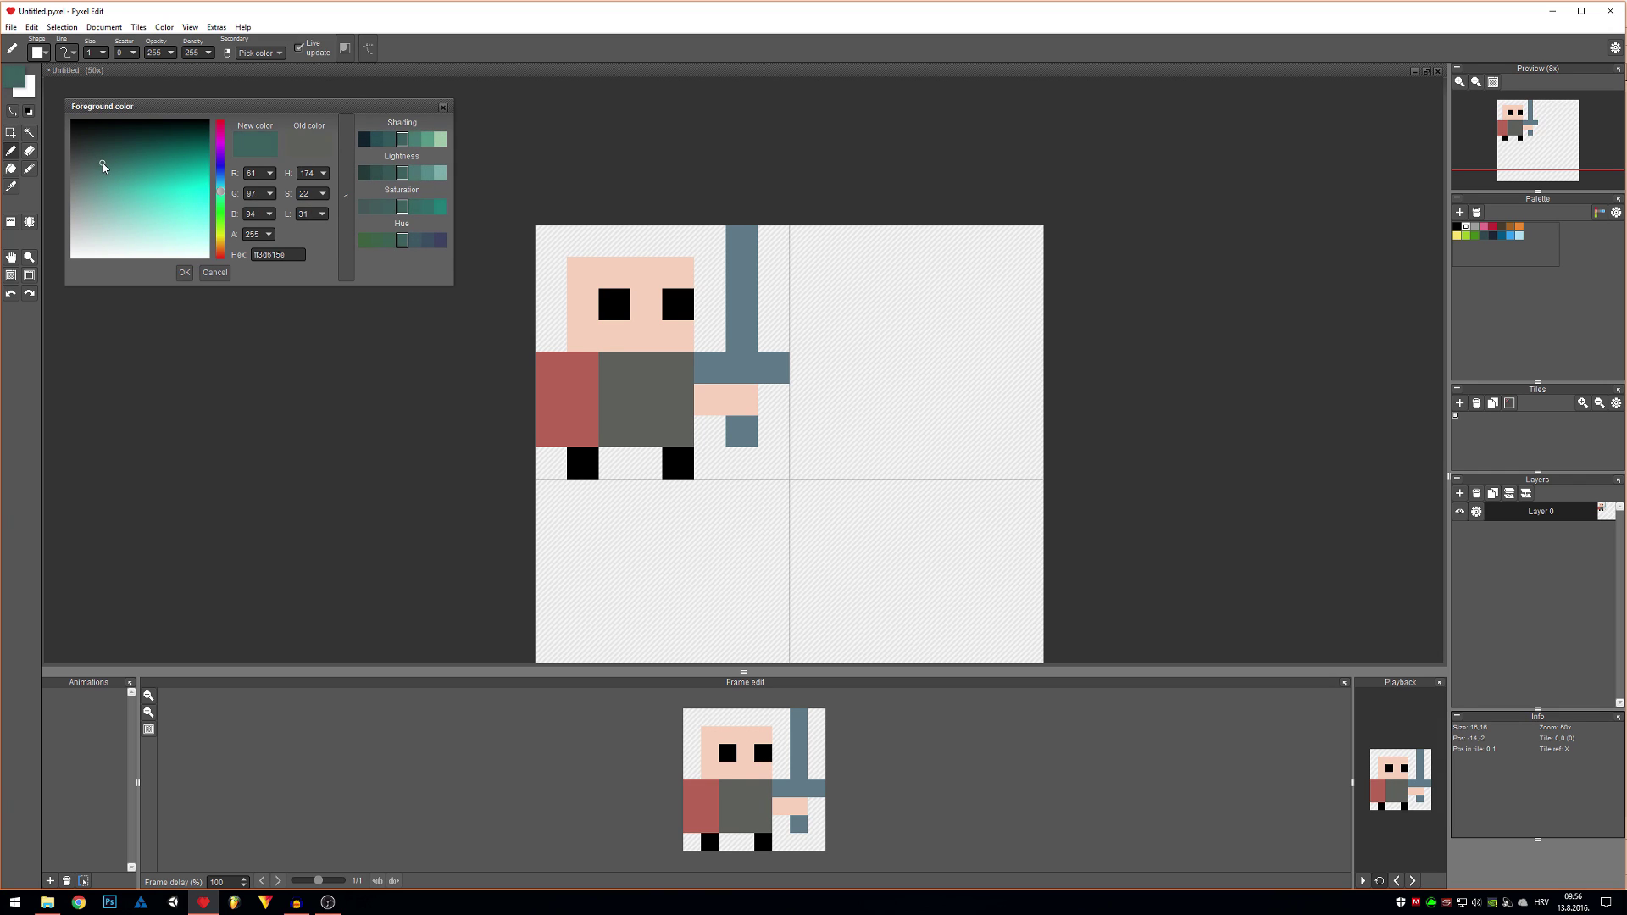
{"action": "left_click", "coordinate": [184, 272]}
{"action": "mouse_move", "coordinate": [614, 272]}
{"action": "left_mouse_down"}
{"action": "mouse_move", "coordinate": [667, 248]}
{"action": "mouse_move", "coordinate": [664, 268]}
{"action": "mouse_move", "coordinate": [590, 264]}
{"action": "mouse_move", "coordinate": [608, 238]}
{"action": "mouse_move", "coordinate": [649, 242]}
{"action": "left_mouse_up"}
- Examine the capped character with its sword at several zoom levels
{"action": "scroll", "coordinate": [742, 367], "scroll_direction": "down", "scroll_amount": 6}
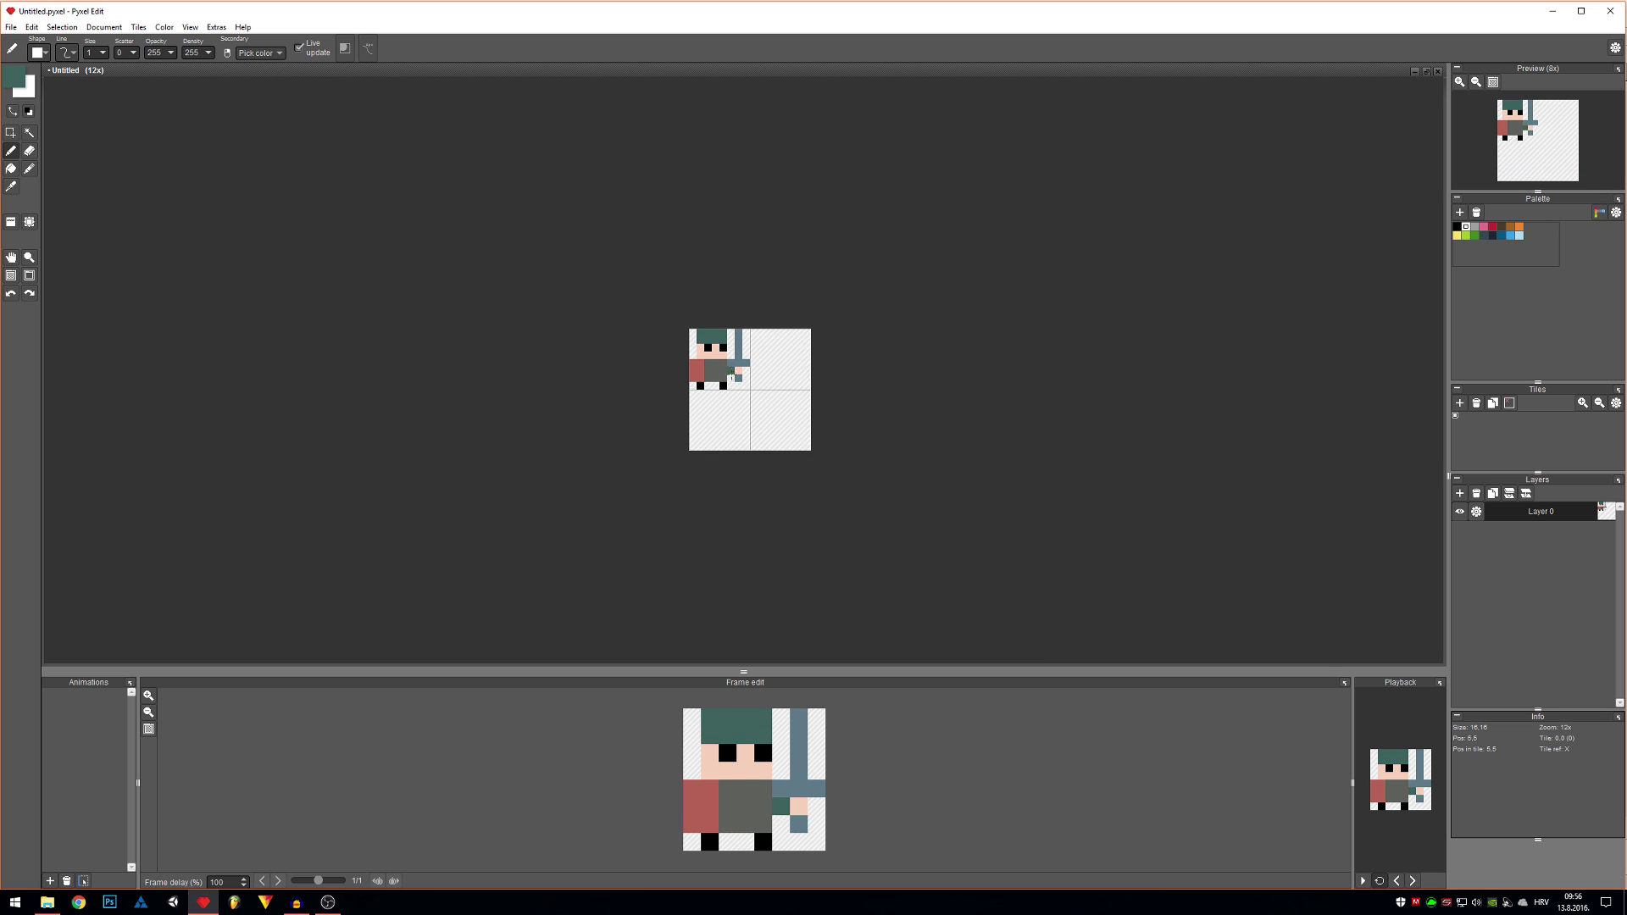
{"action": "scroll", "coordinate": [734, 379], "scroll_direction": "up", "scroll_amount": 4}
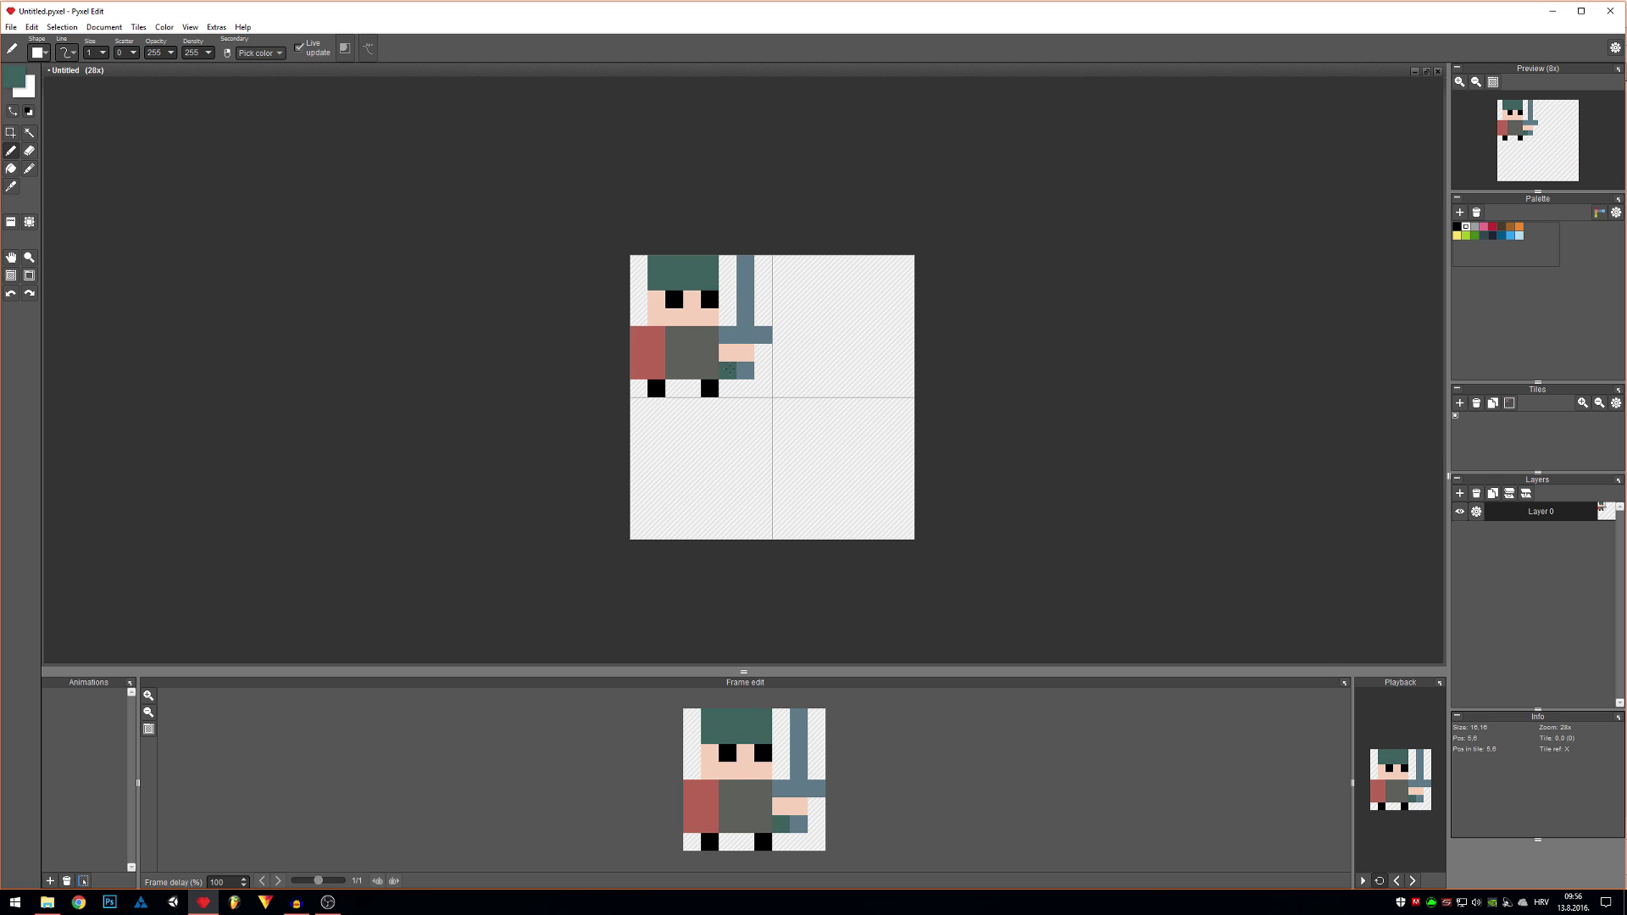
{"action": "scroll", "coordinate": [698, 363], "scroll_direction": "up", "scroll_amount": 1}
{"action": "scroll", "coordinate": [699, 363], "scroll_direction": "up", "scroll_amount": 1}
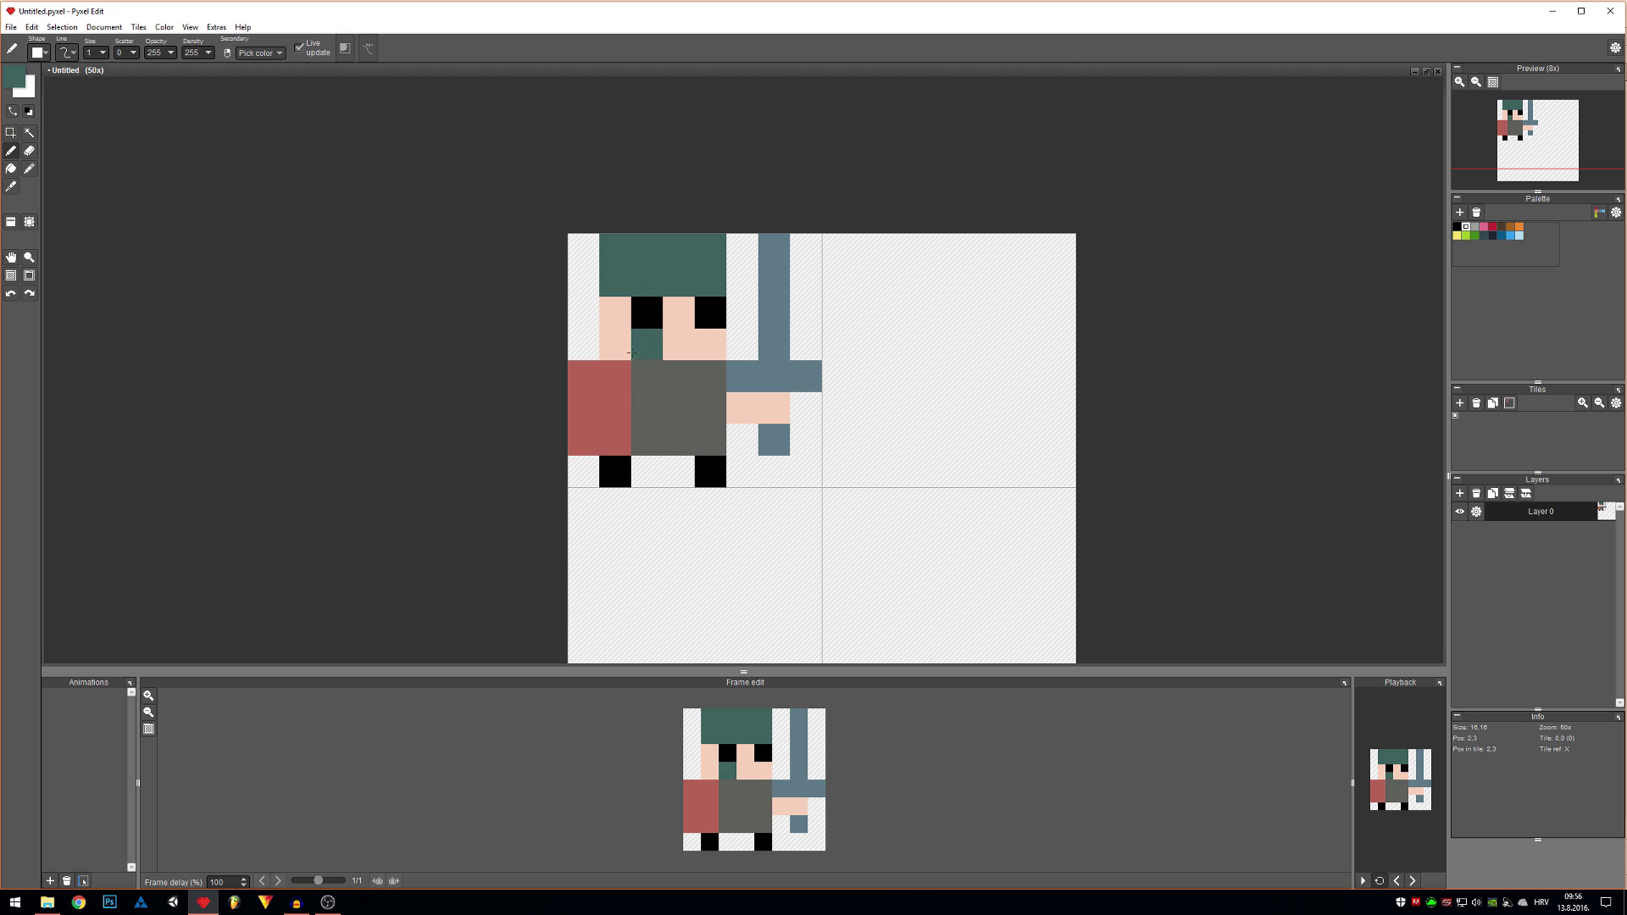
{"action": "scroll", "coordinate": [739, 435], "scroll_direction": "down", "scroll_amount": 2}
{"action": "scroll", "coordinate": [739, 435], "scroll_direction": "up", "scroll_amount": 2}
{"action": "key", "text": "h"}
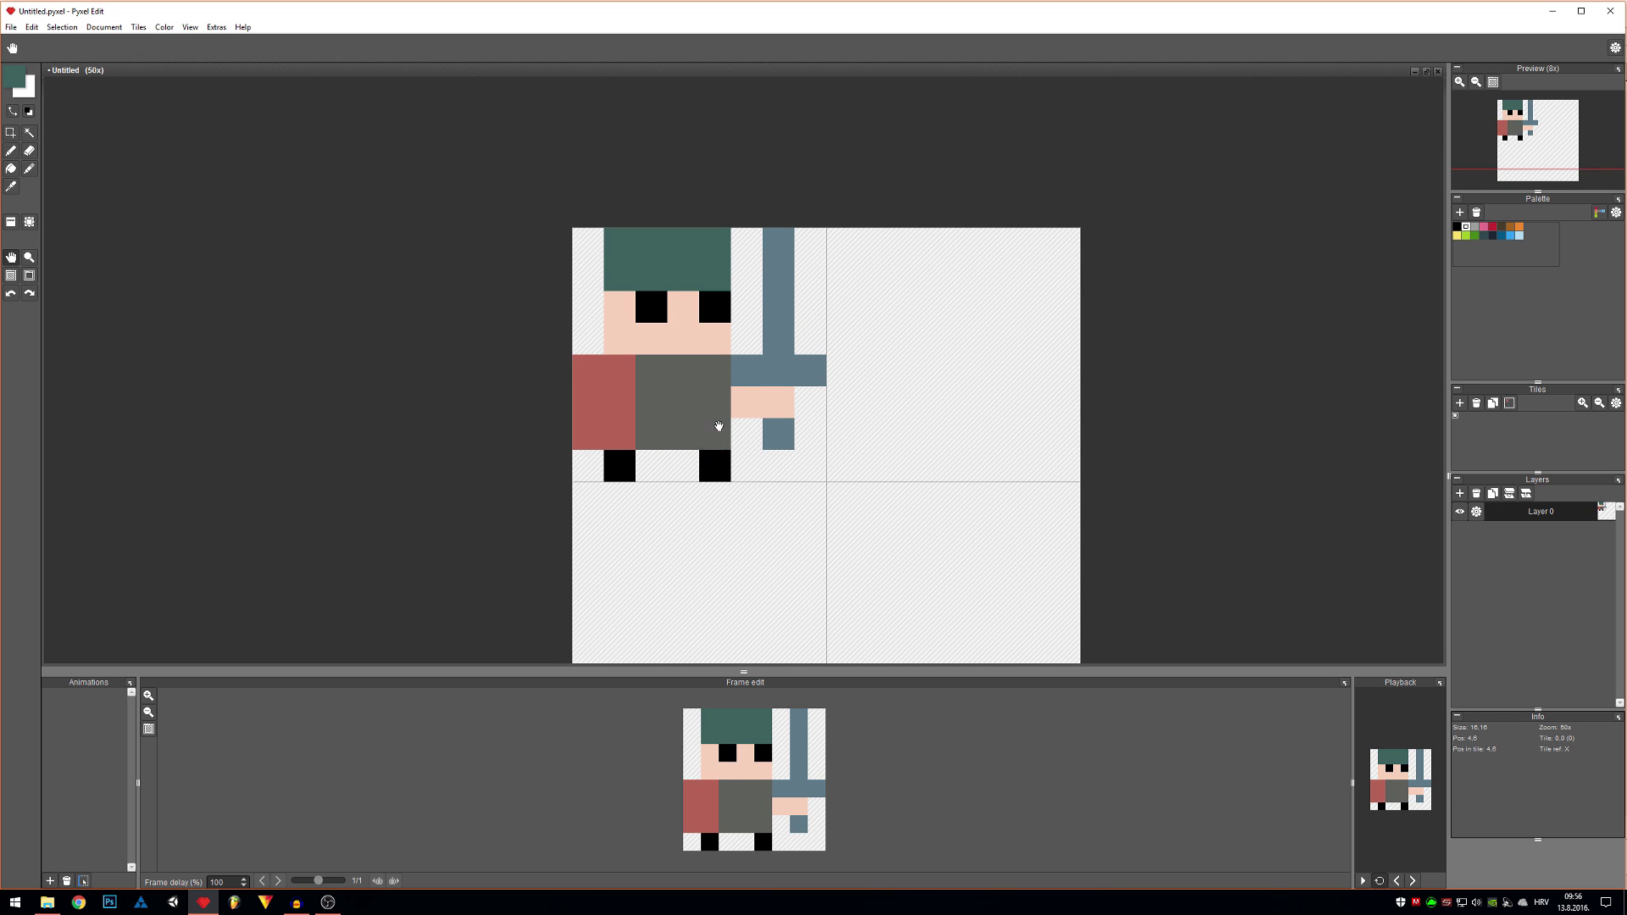
{"action": "left_click_drag", "start_coordinate": [718, 424], "coordinate": [695, 454]}
{"action": "key", "text": "b"}
{"action": "scroll", "coordinate": [729, 462], "scroll_direction": "down", "scroll_amount": 5}
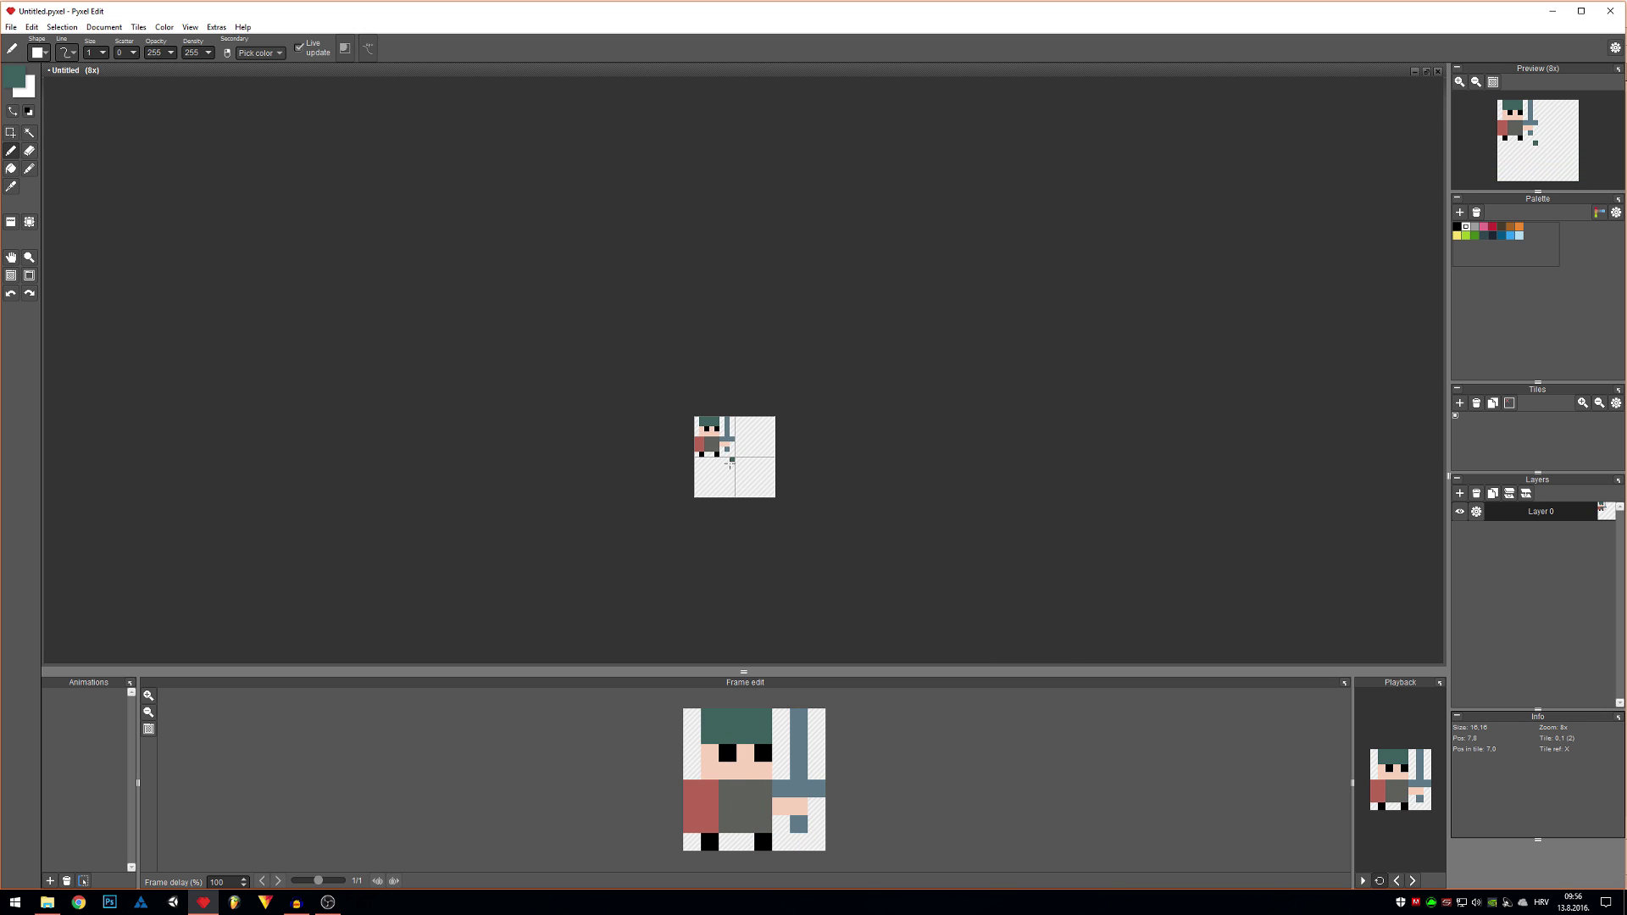
{"action": "scroll", "coordinate": [714, 442], "scroll_direction": "up", "scroll_amount": 7}
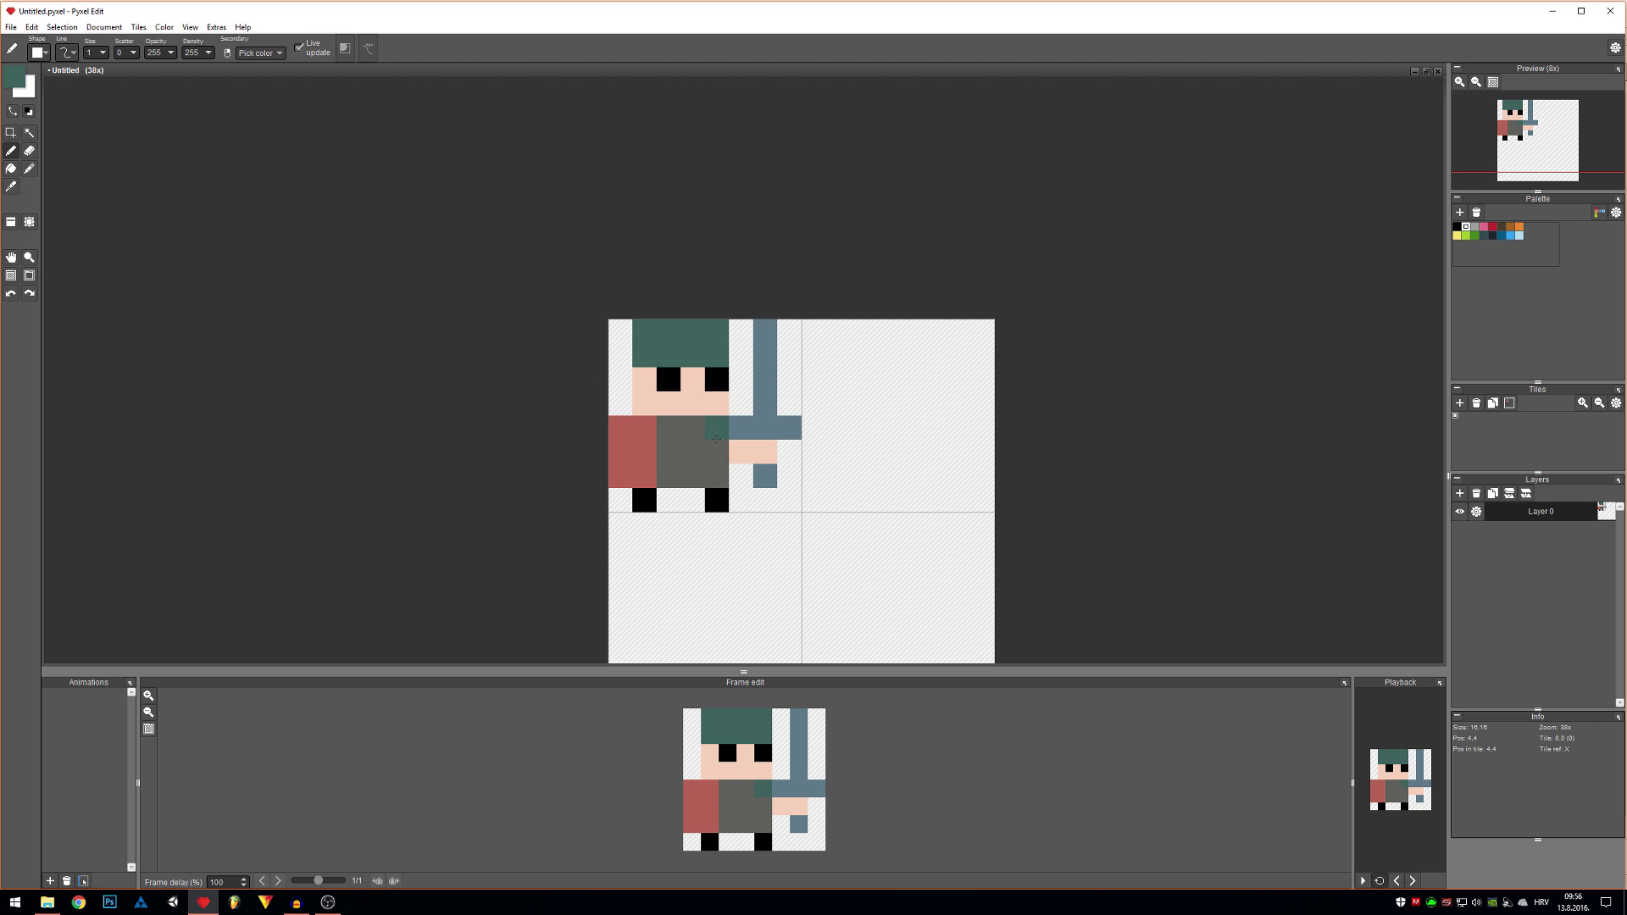
{"action": "scroll", "coordinate": [771, 477], "scroll_direction": "down", "scroll_amount": 2}
- Select the whole figure, move it one pixel right, commit the move and clear the selection
{"action": "key", "text": "s"}
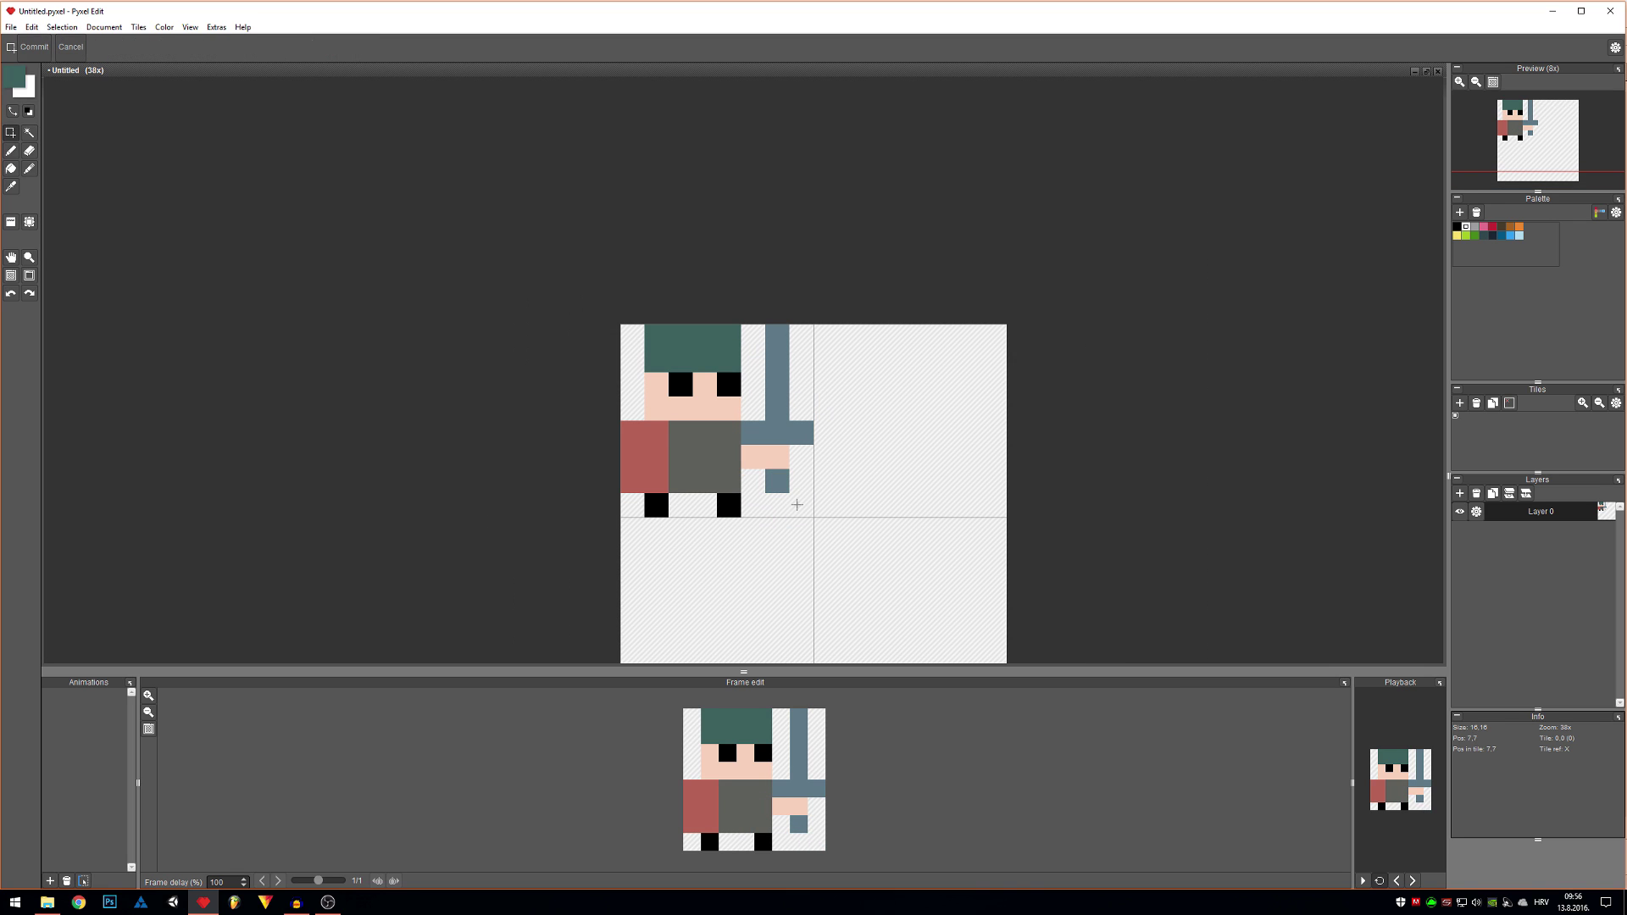
{"action": "left_click_drag", "start_coordinate": [798, 502], "coordinate": [568, 283]}
{"action": "left_click_drag", "start_coordinate": [699, 424], "coordinate": [728, 423]}
{"action": "key", "text": "Return"}
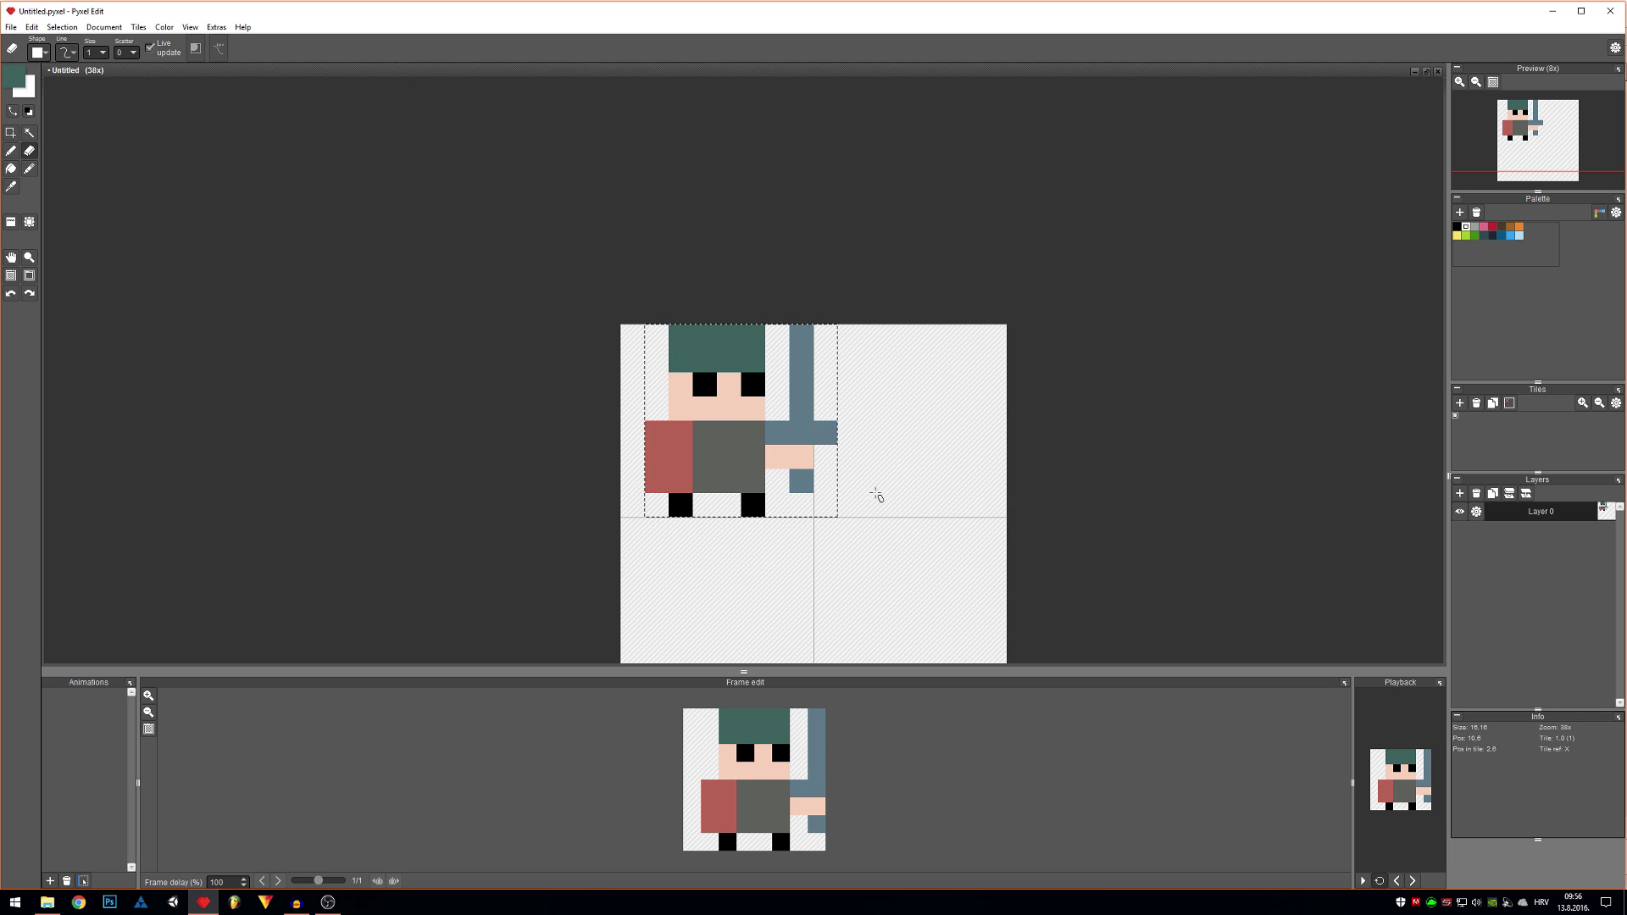
{"action": "key", "text": "ctrl+d"}
- Erase the sword, the arm holding it and the outer pixel column of the muted red block
{"action": "key", "text": "e"}
{"action": "left_click_drag", "start_coordinate": [801, 470], "coordinate": [802, 335]}
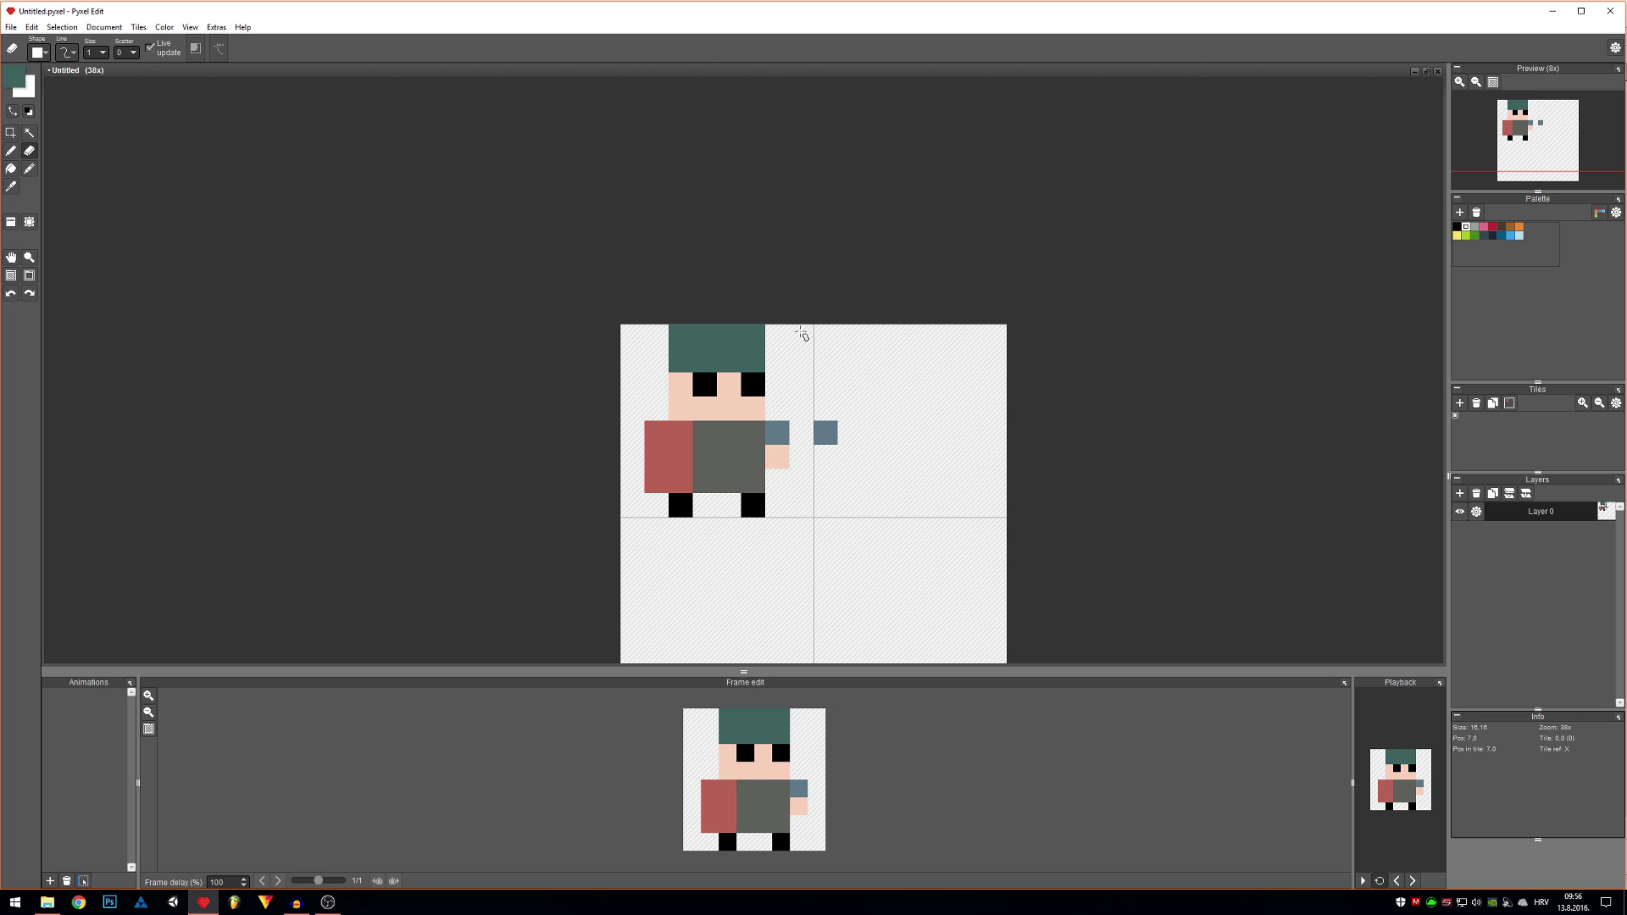
{"action": "left_click_drag", "start_coordinate": [778, 462], "coordinate": [777, 428]}
{"action": "left_click_drag", "start_coordinate": [656, 445], "coordinate": [651, 481]}
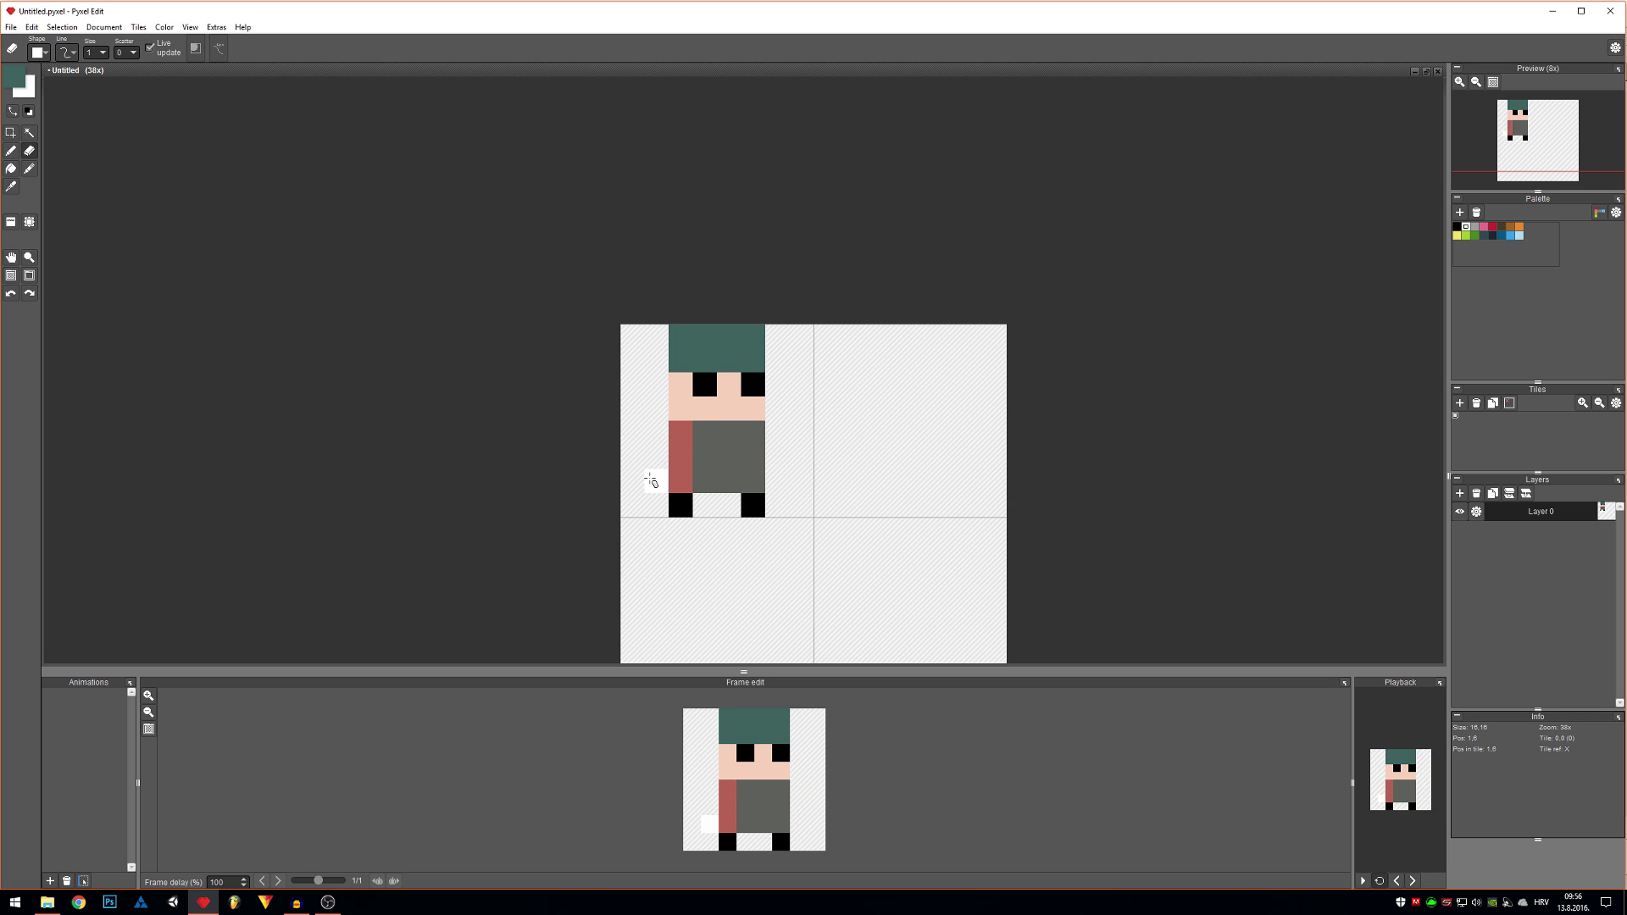
- Choose bright red and paint over the whole 4 by 3 pixel body and the upper row of the cap
{"action": "left_click", "coordinate": [14, 79]}
{"action": "mouse_move", "coordinate": [219, 229]}
{"action": "left_mouse_down"}
{"action": "mouse_move", "coordinate": [218, 258]}
{"action": "mouse_move", "coordinate": [194, 192]}
{"action": "left_mouse_up"}
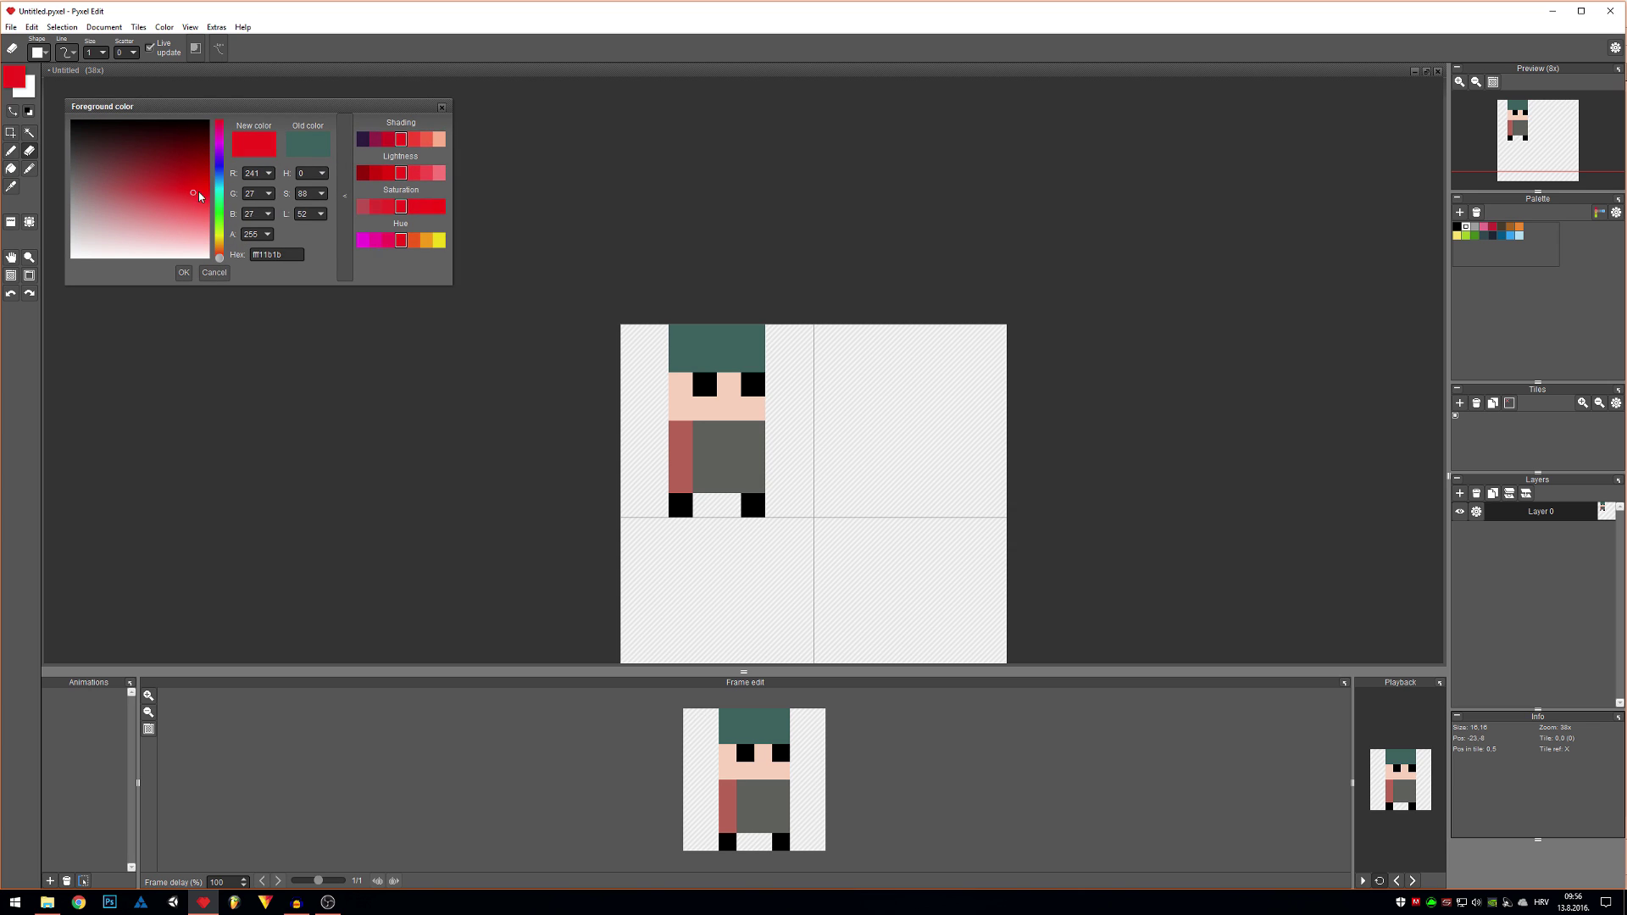
{"action": "left_click", "coordinate": [183, 273]}
{"action": "key", "text": "b"}
{"action": "mouse_move", "coordinate": [752, 428]}
{"action": "left_mouse_down"}
{"action": "mouse_move", "coordinate": [747, 483]}
{"action": "mouse_move", "coordinate": [688, 472]}
{"action": "mouse_move", "coordinate": [681, 450]}
{"action": "mouse_move", "coordinate": [735, 452]}
{"action": "mouse_move", "coordinate": [704, 453]}
{"action": "mouse_move", "coordinate": [753, 360]}
{"action": "mouse_move", "coordinate": [753, 338]}
{"action": "mouse_move", "coordinate": [696, 363]}
{"action": "left_mouse_up"}
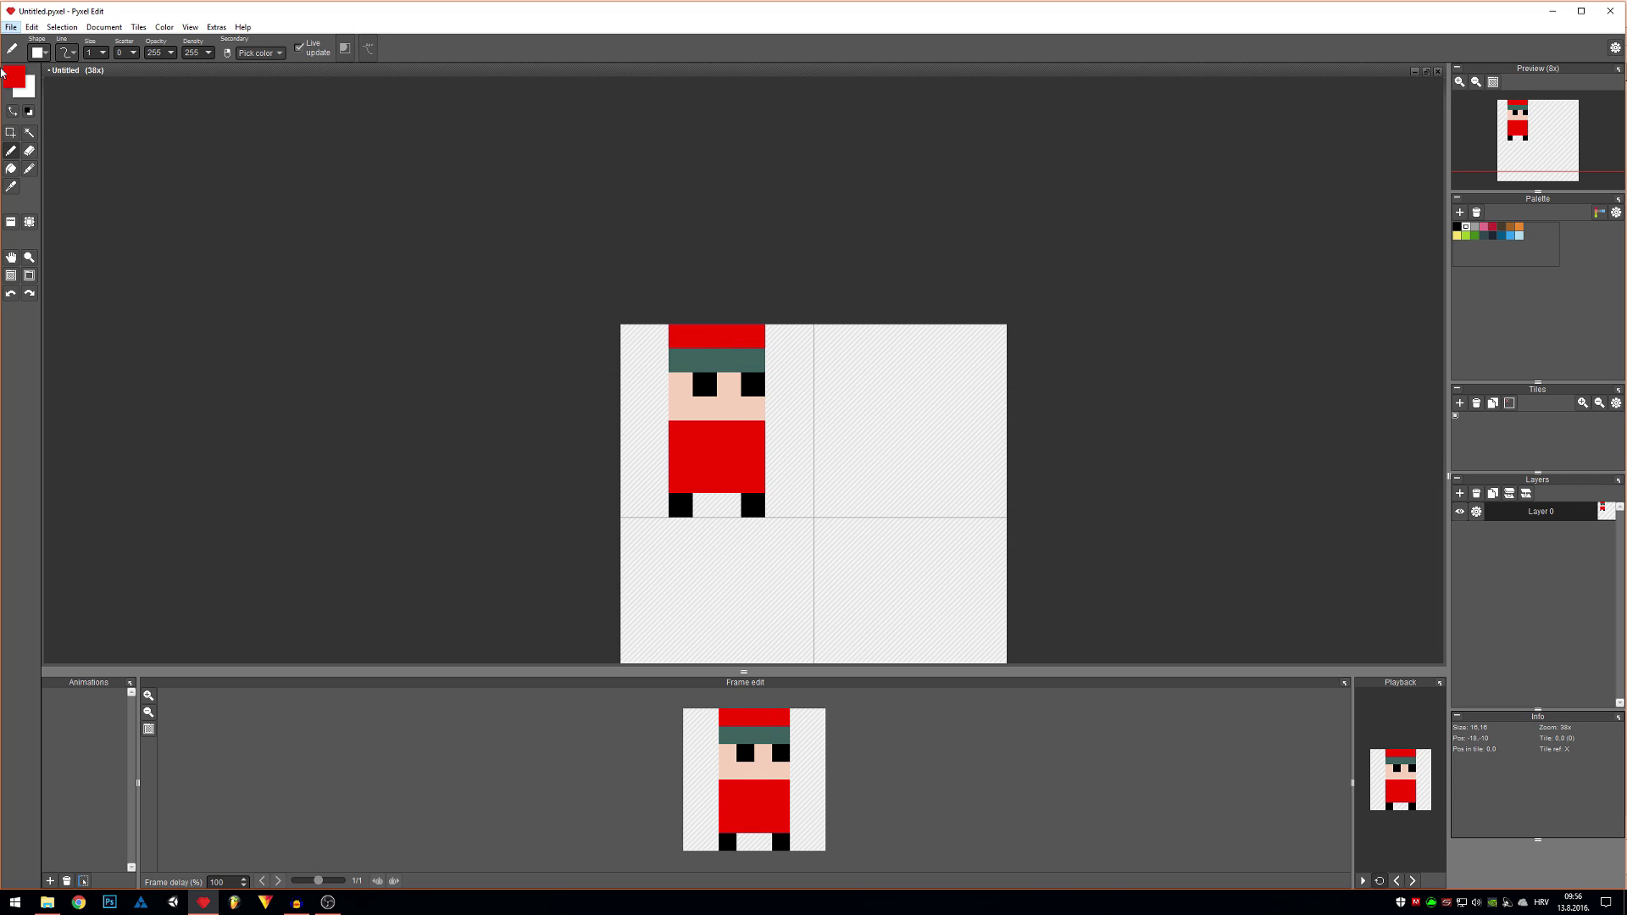
- Choose near-white (R 254, G 254, B 254) and paint the lower row of the cap as a four-pixel brim
{"action": "left_click", "coordinate": [14, 76]}
{"action": "left_click_drag", "start_coordinate": [167, 215], "coordinate": [50, 268]}
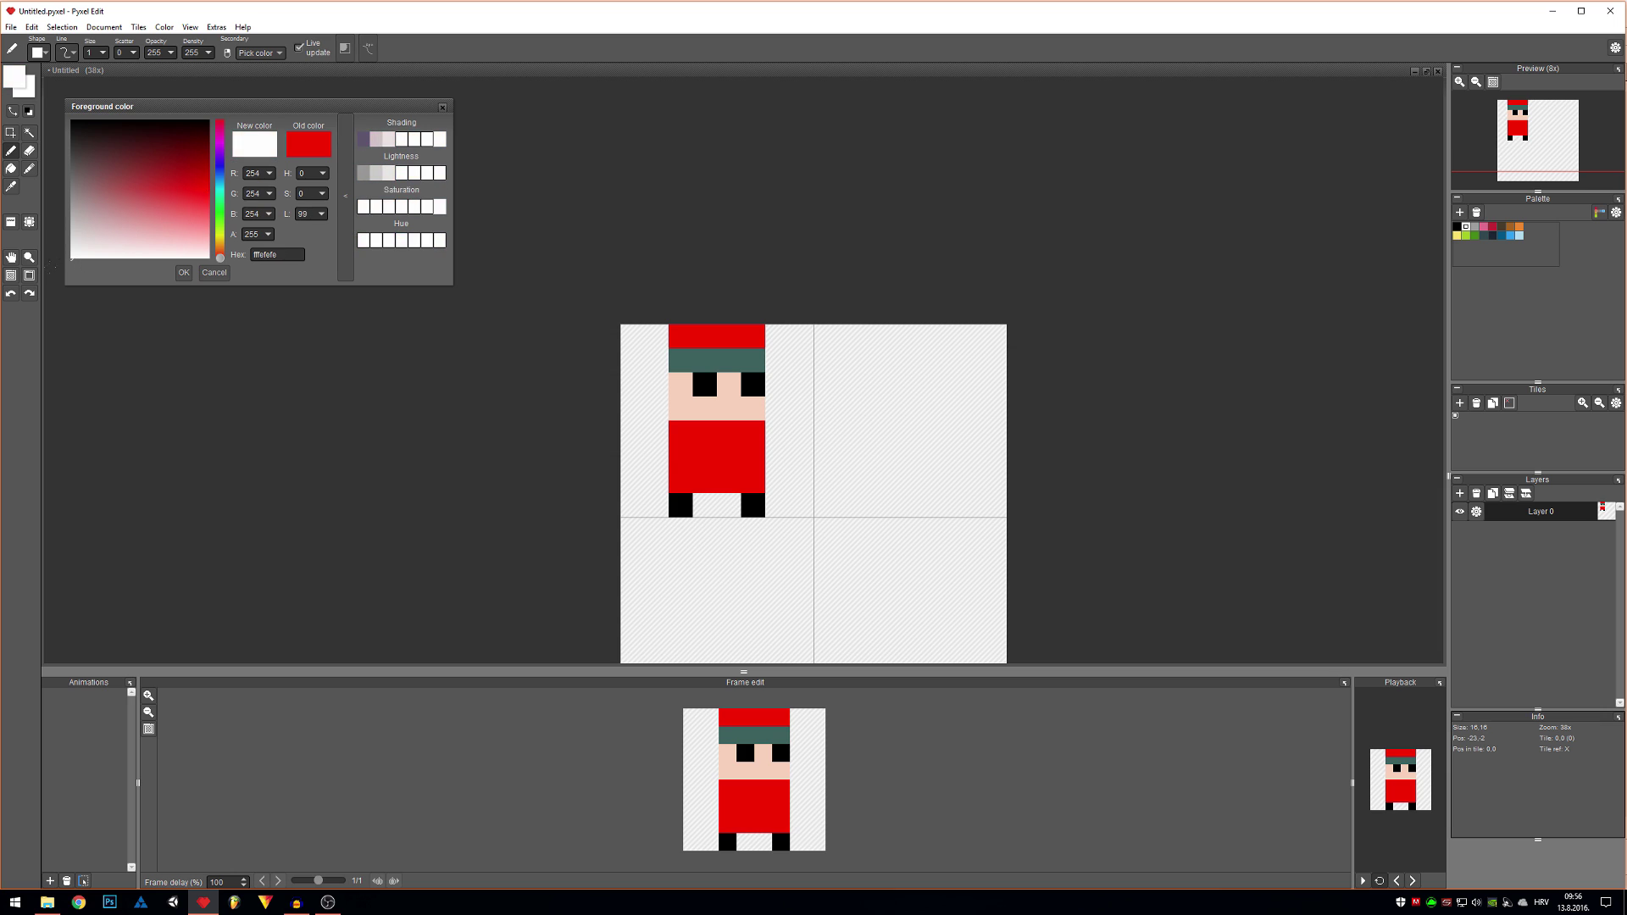
{"action": "left_click", "coordinate": [184, 272]}
{"action": "mouse_move", "coordinate": [729, 360]}
{"action": "left_mouse_down"}
{"action": "mouse_move", "coordinate": [754, 361]}
{"action": "mouse_move", "coordinate": [678, 354]}
{"action": "left_mouse_up"}
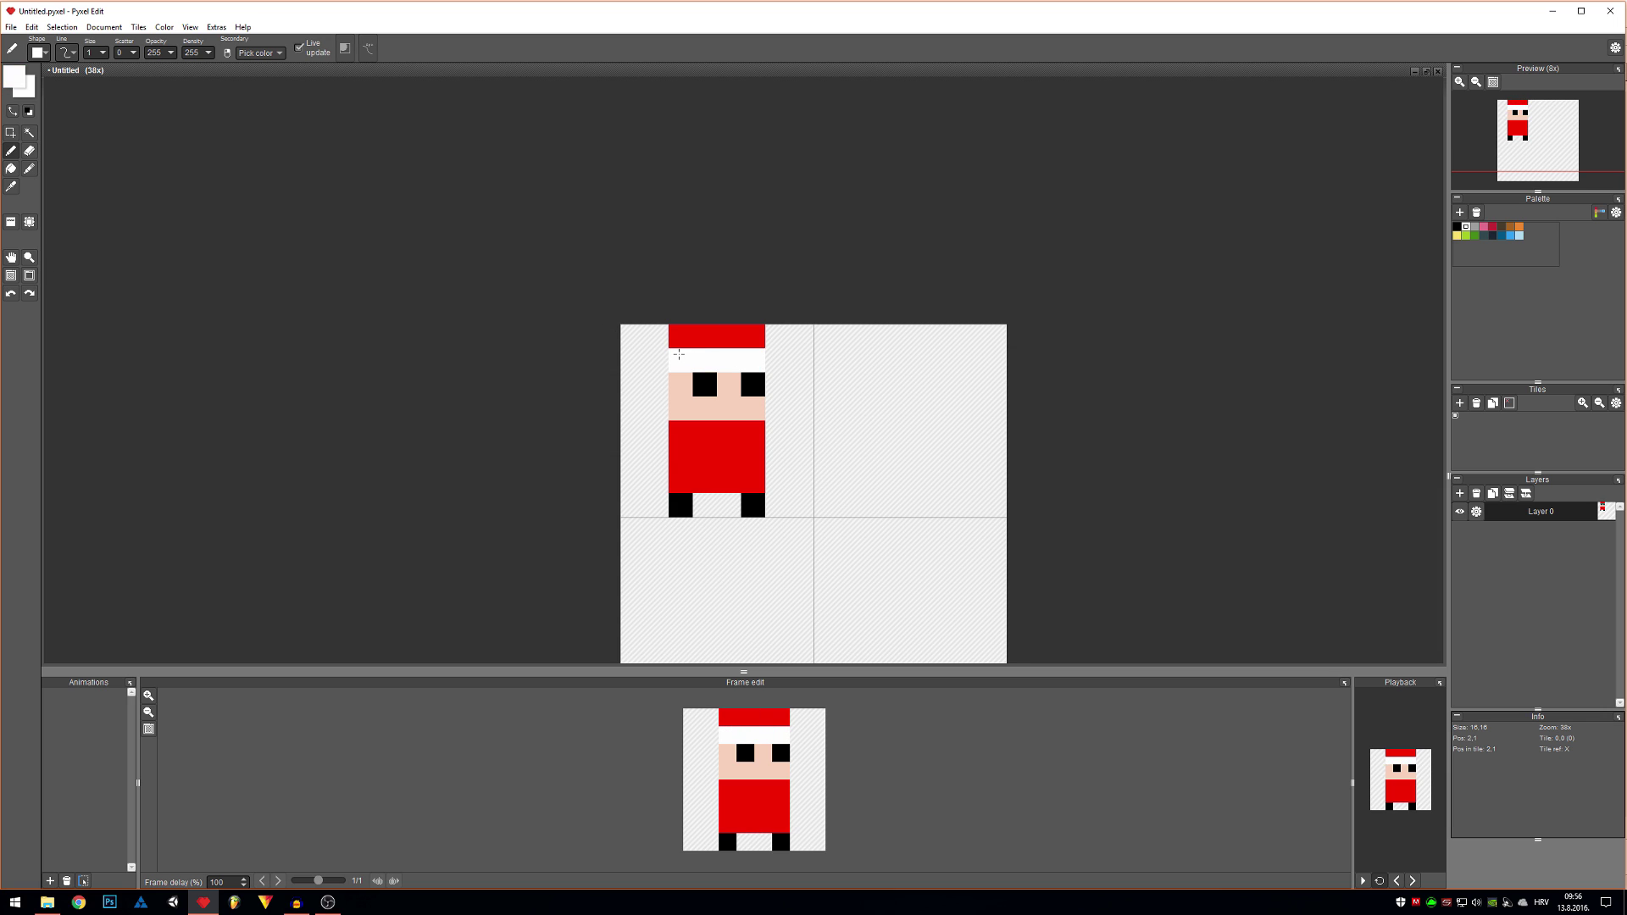
- Try adding a white pixel to the body and one to the lower face, undoing each
{"action": "left_click", "coordinate": [754, 432]}
{"action": "scroll", "coordinate": [756, 437], "scroll_direction": "up", "scroll_amount": 2}
{"action": "scroll", "coordinate": [757, 437], "scroll_direction": "down", "scroll_amount": 1}
{"action": "key", "text": "ctrl+z"}
{"action": "left_click", "coordinate": [704, 408]}
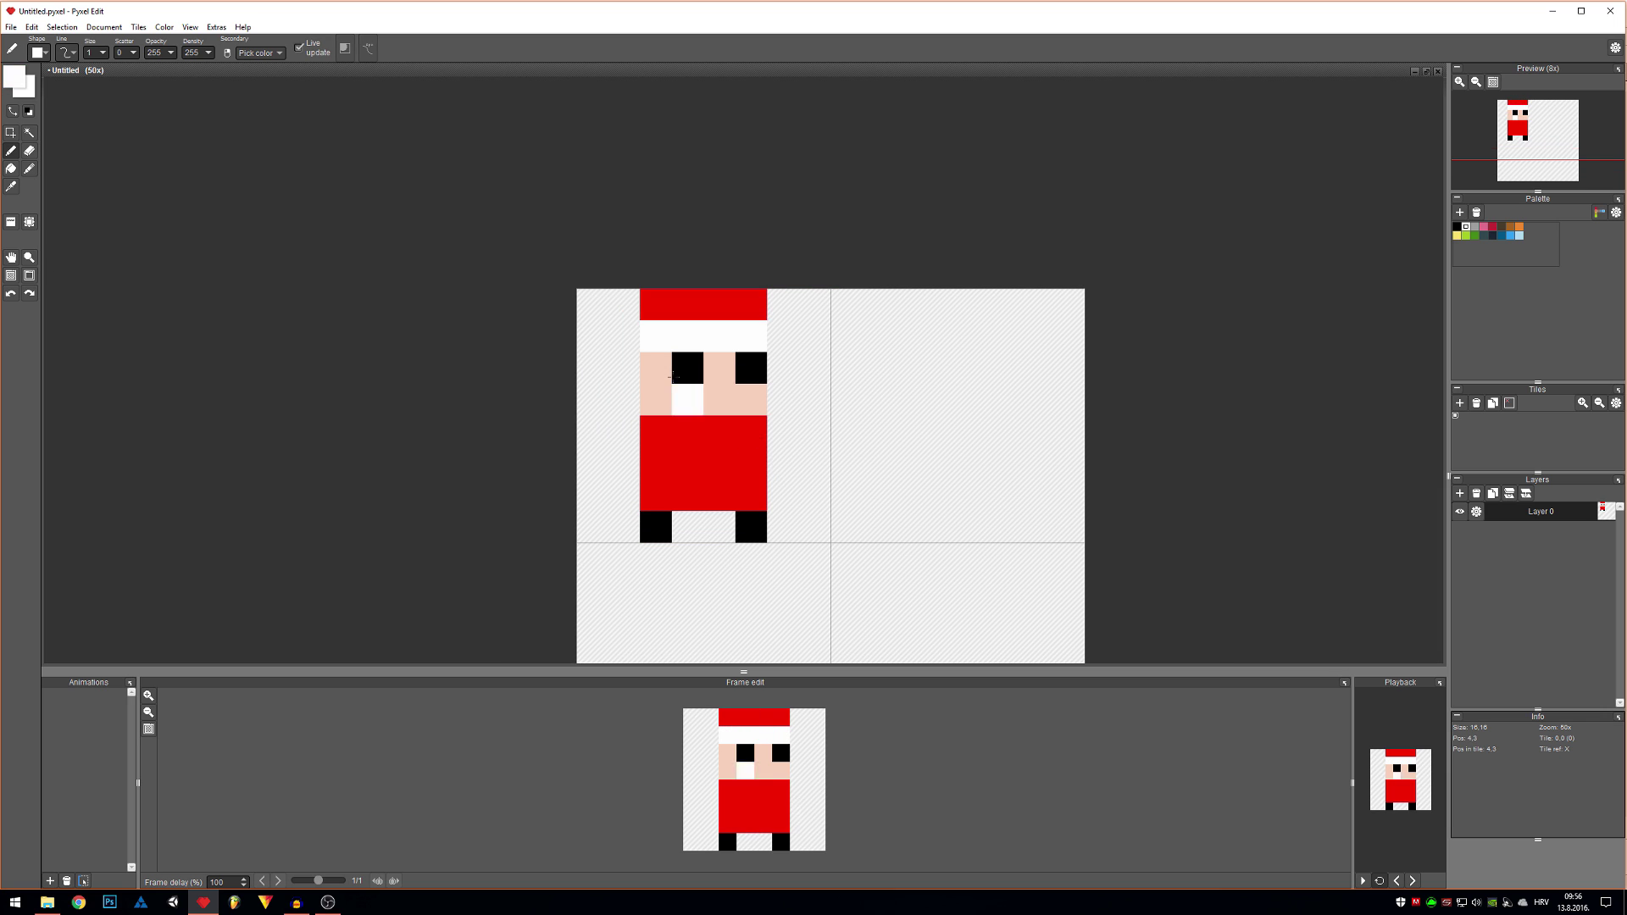
{"action": "key", "text": "ctrl+z"}
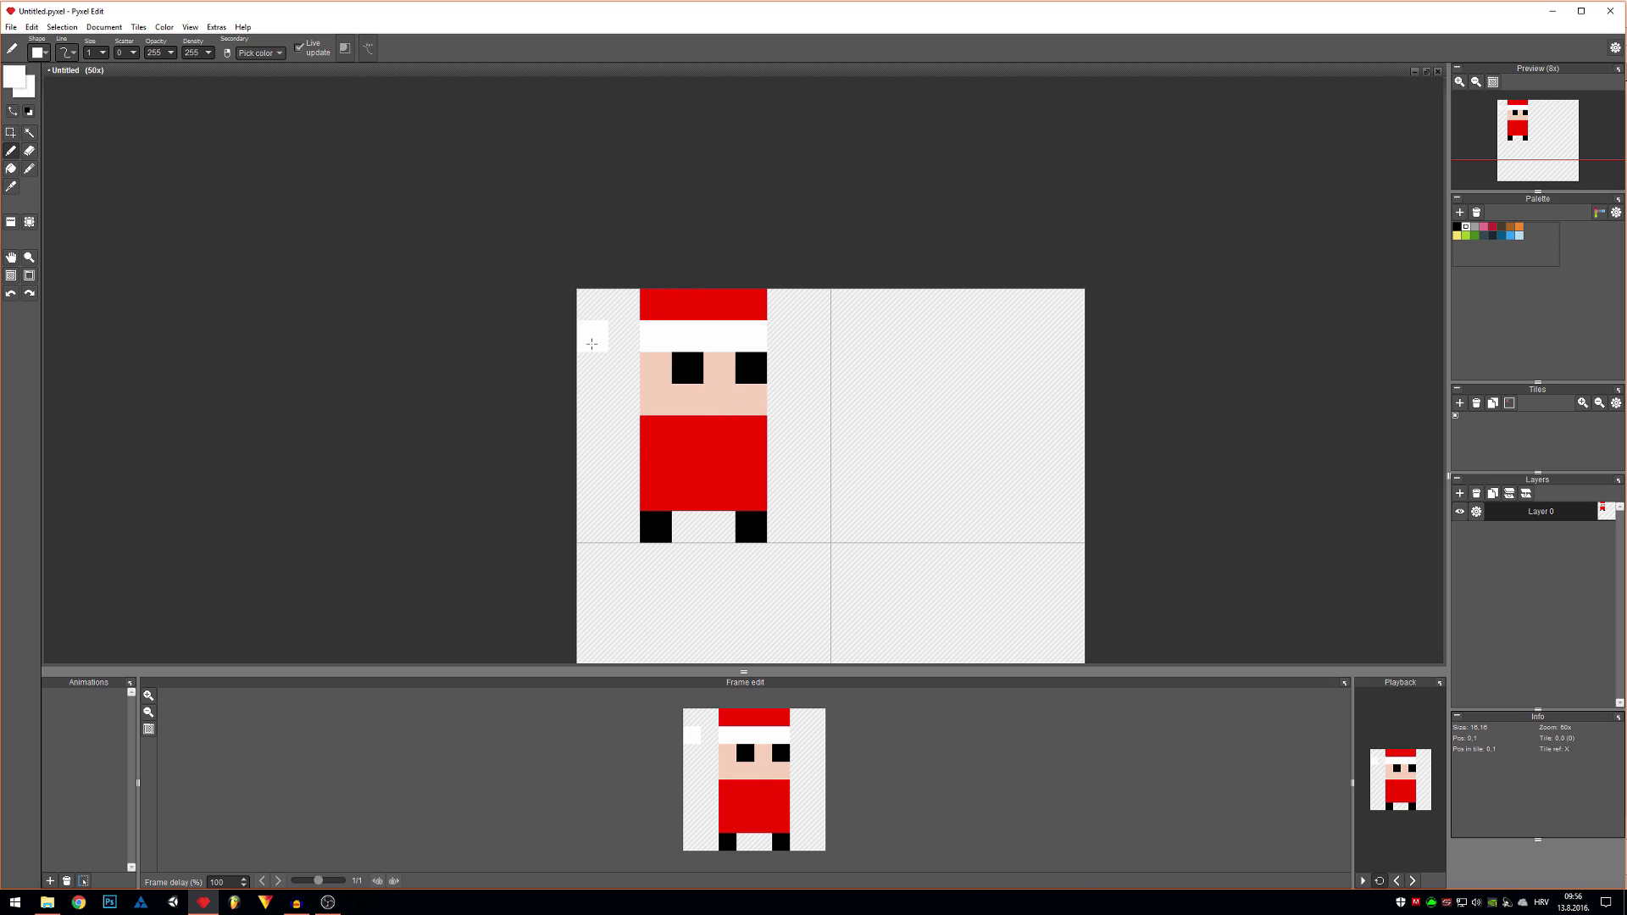
- Paint a white pom-pom pixel at the tile's left edge and extend the hat's red row one pixel toward it
{"action": "left_click", "coordinate": [592, 343]}
{"action": "right_click", "coordinate": [668, 301]}
{"action": "left_click", "coordinate": [625, 311]}
{"action": "scroll", "coordinate": [771, 419], "scroll_direction": "down", "scroll_amount": 4}
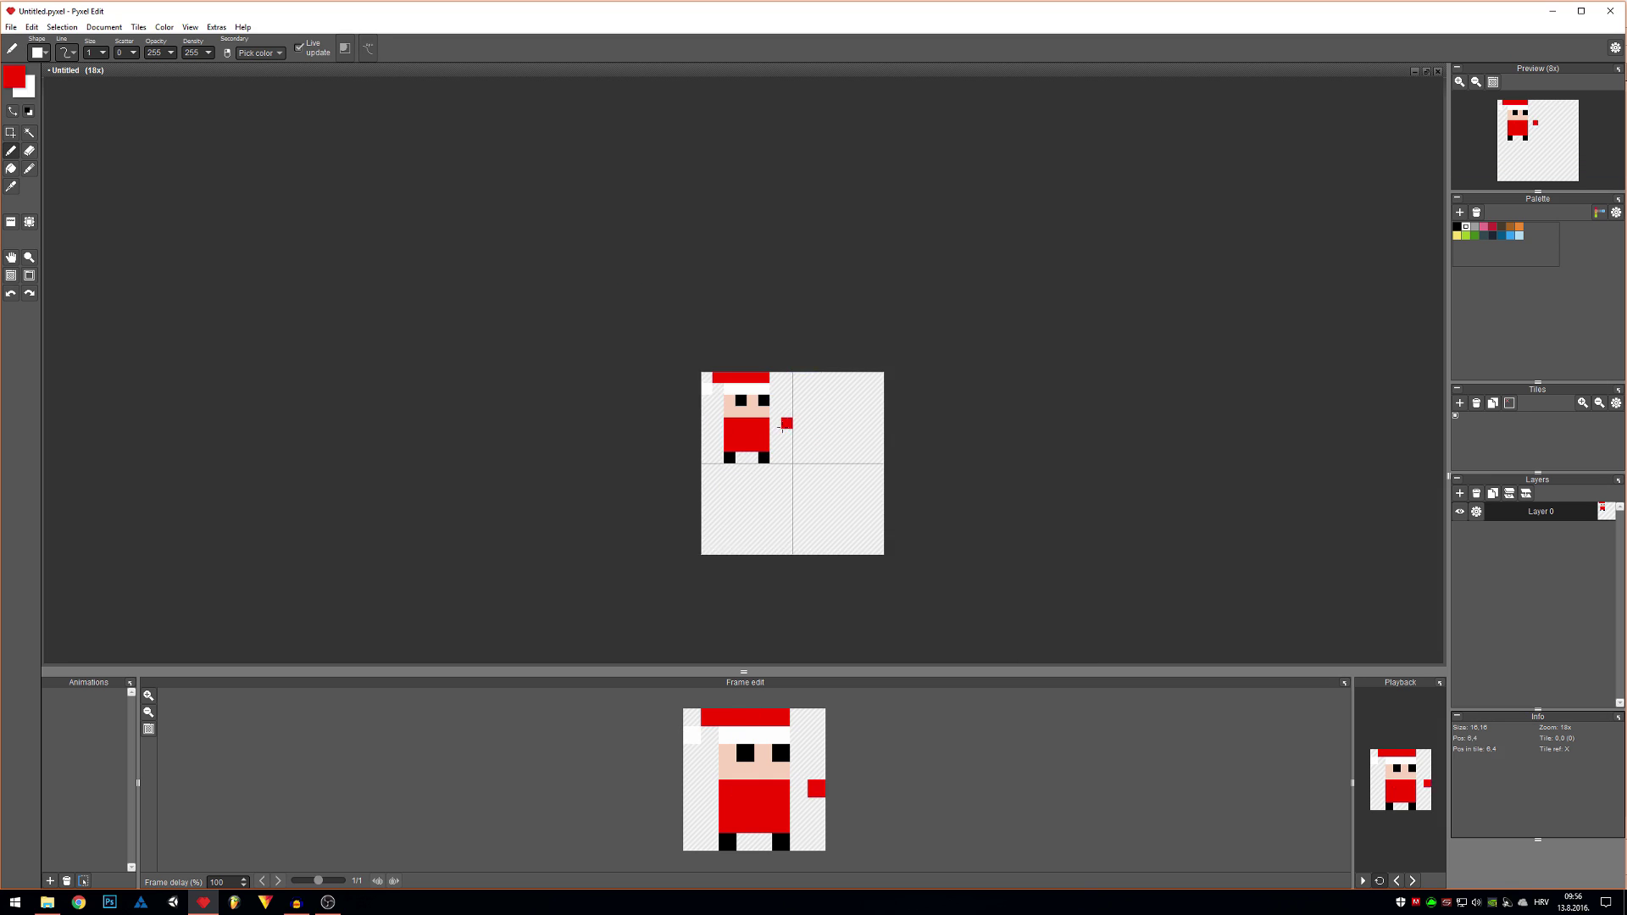
{"action": "scroll", "coordinate": [782, 426], "scroll_direction": "down", "scroll_amount": 3}
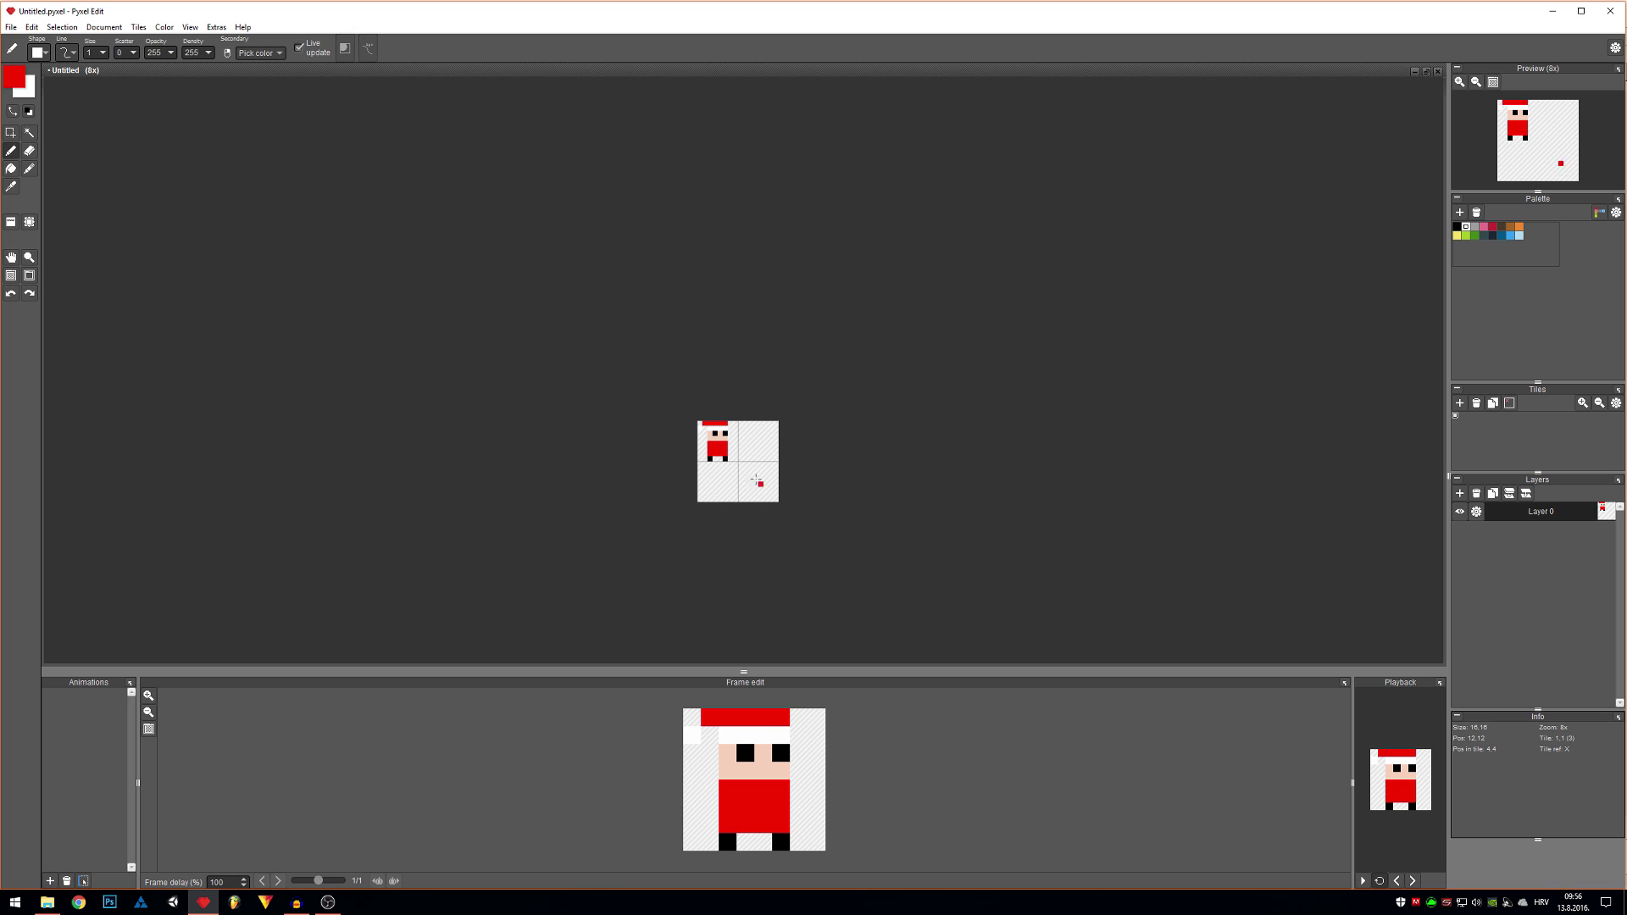
{"action": "scroll", "coordinate": [755, 475], "scroll_direction": "up", "scroll_amount": 1}
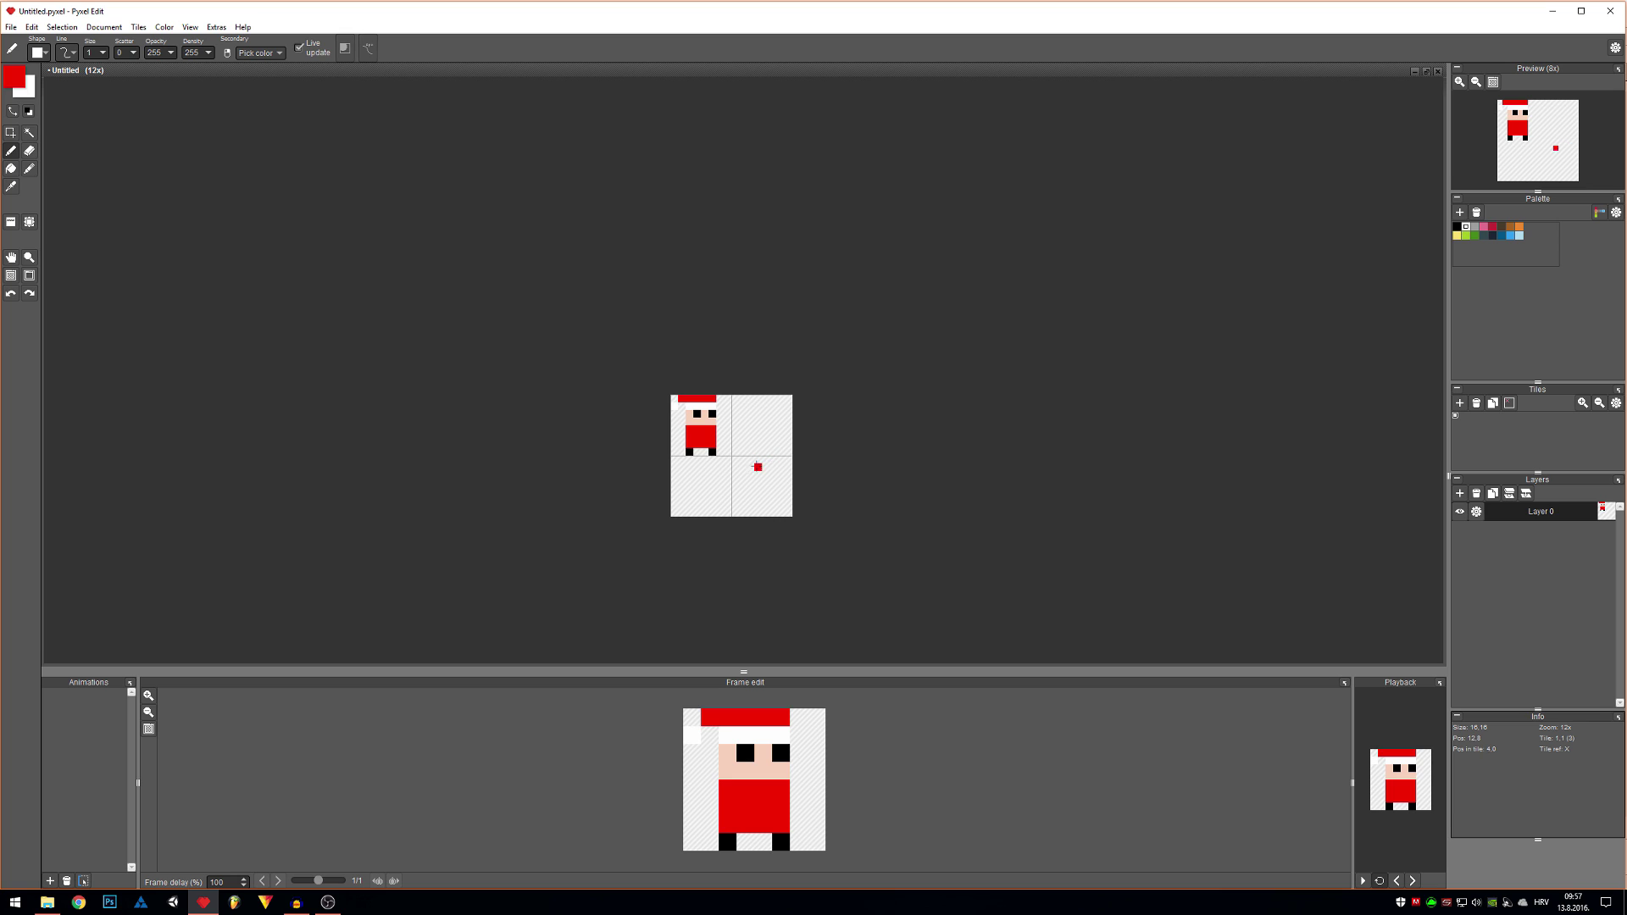
{"action": "scroll", "coordinate": [734, 466], "scroll_direction": "down", "scroll_amount": 2}
{"action": "scroll", "coordinate": [734, 466], "scroll_direction": "up", "scroll_amount": 1}
{"action": "scroll", "coordinate": [767, 455], "scroll_direction": "up", "scroll_amount": 3}
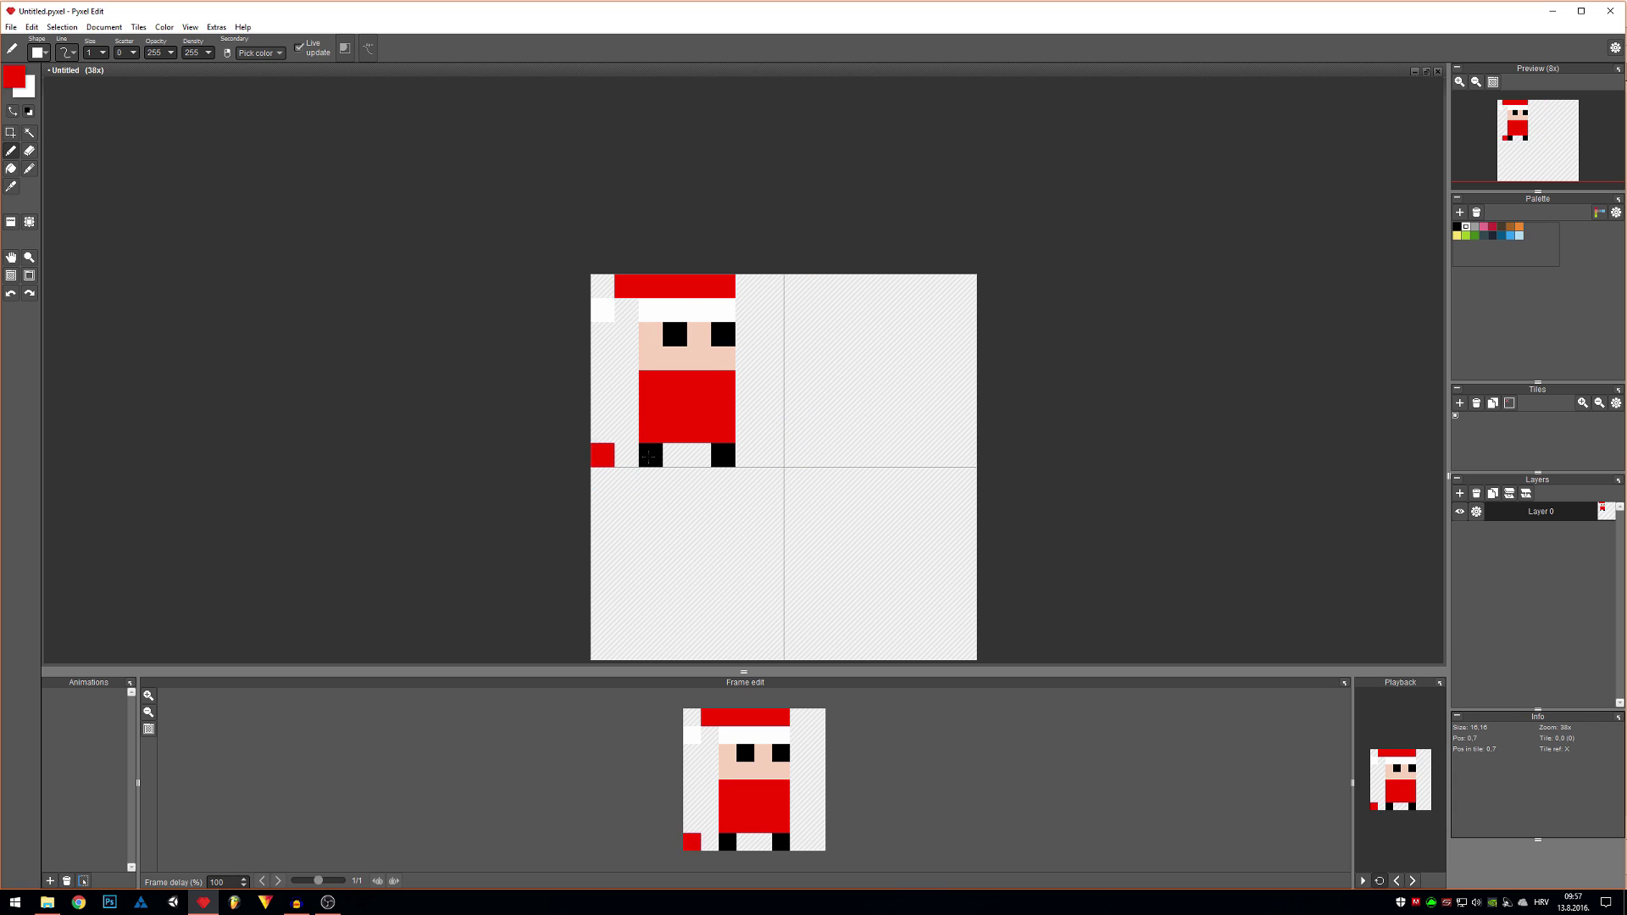
- Try placing red pixels around the figure and erasing the end pixel of the hat's red row, undoing each attempt
{"action": "left_click", "coordinate": [626, 359]}
{"action": "key", "text": "ctrl+z"}
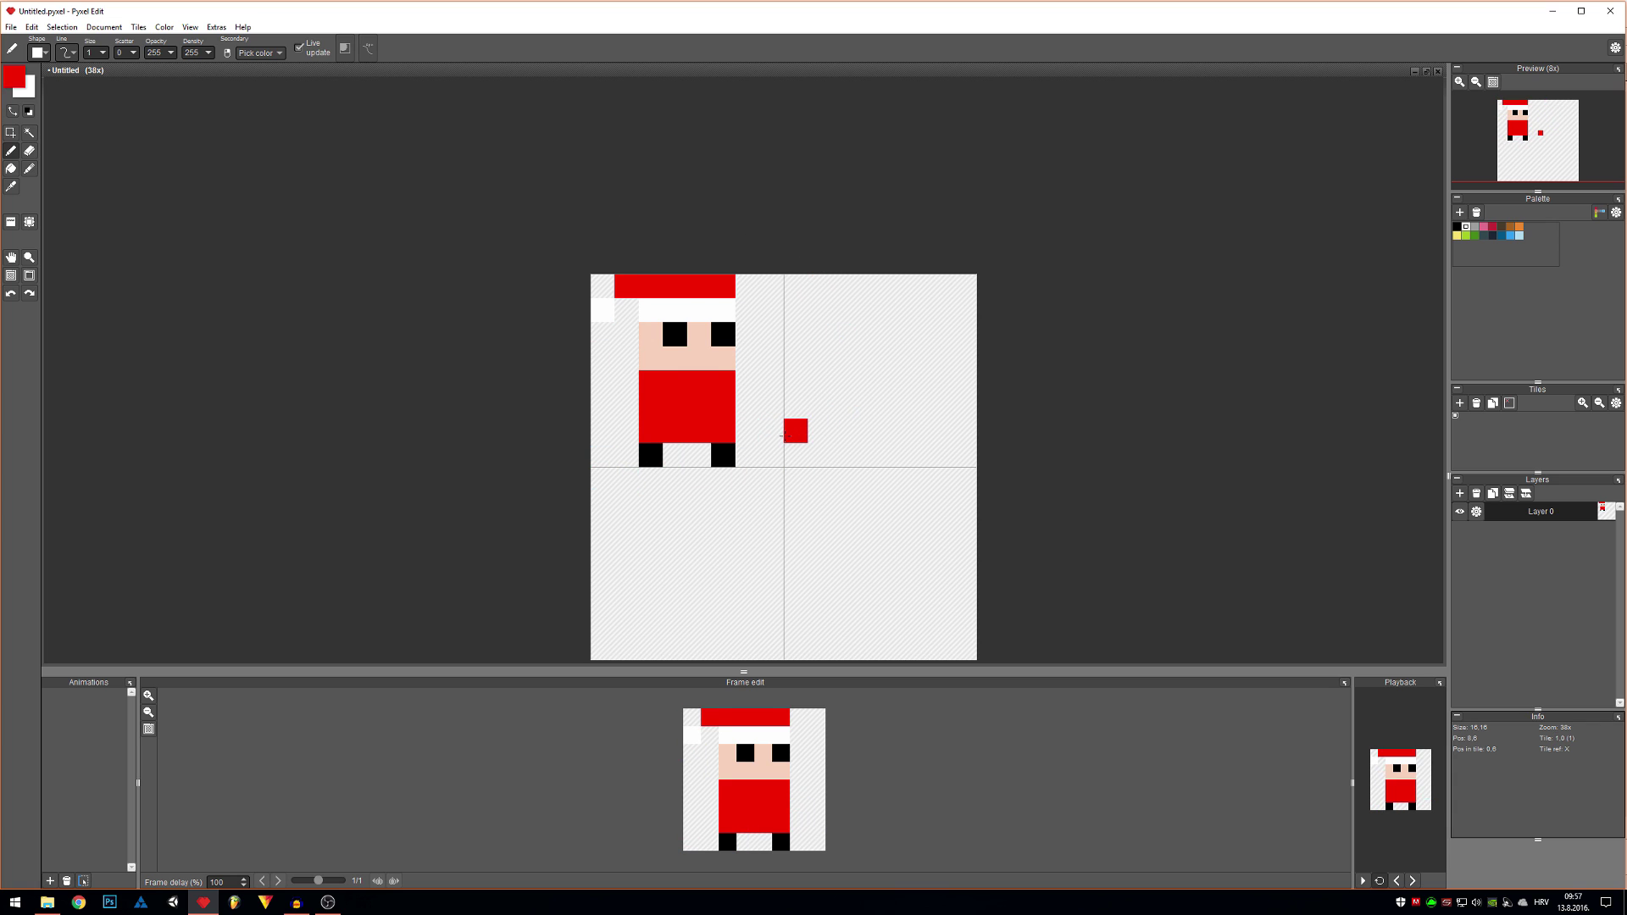
{"action": "left_click", "coordinate": [781, 438]}
{"action": "key", "text": "ctrl+z"}
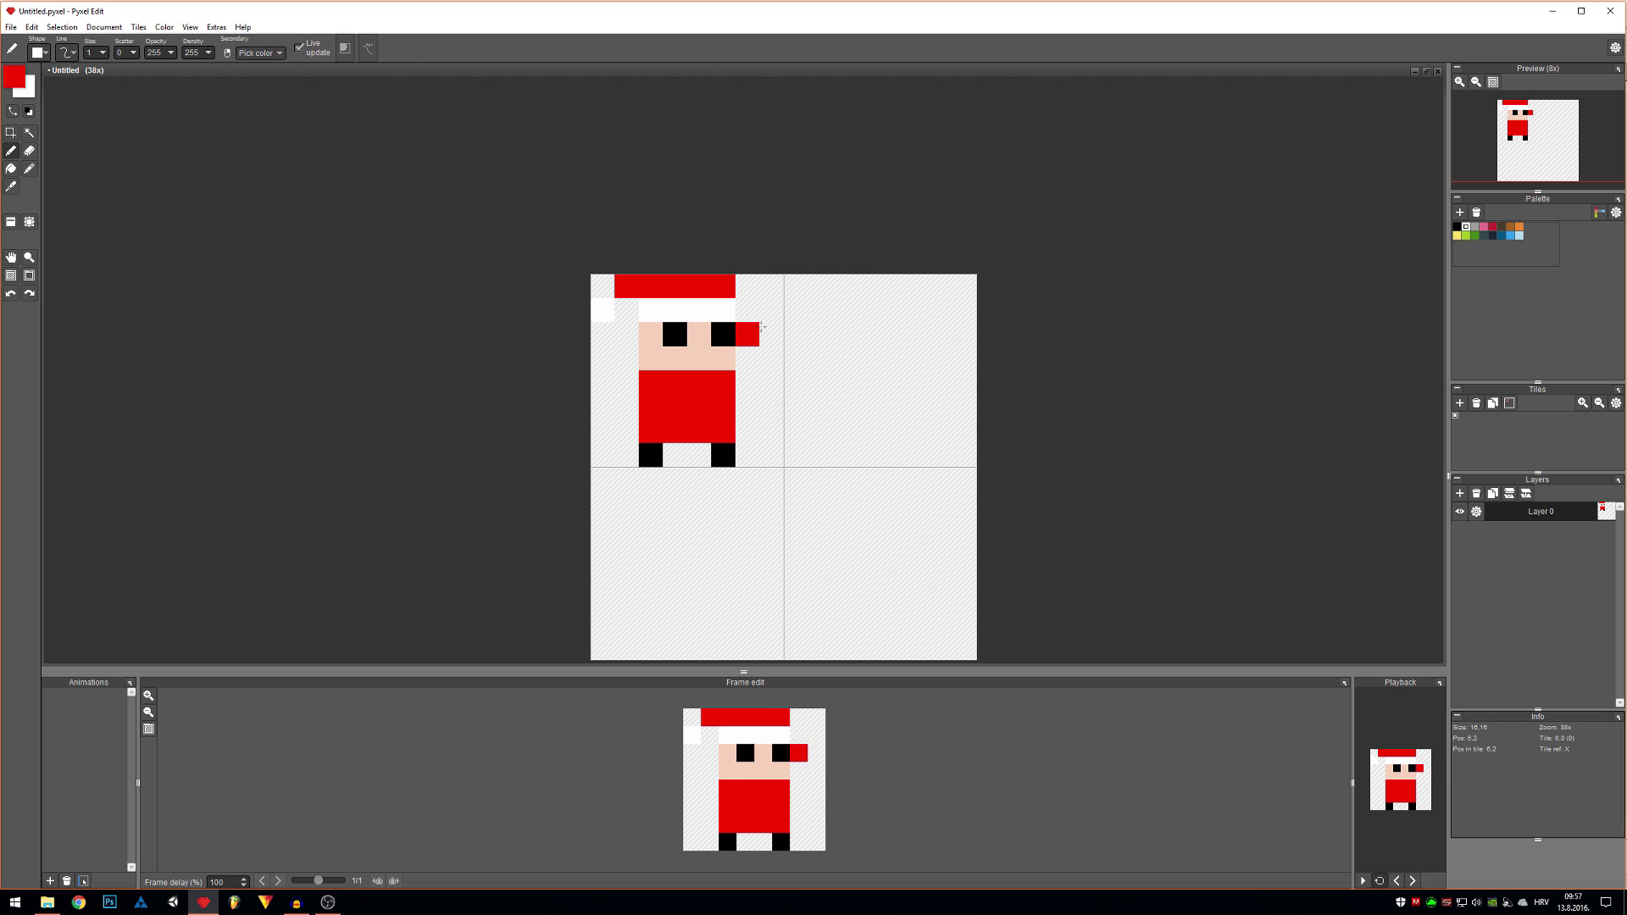
{"action": "key", "text": "e"}
{"action": "left_click", "coordinate": [723, 286]}
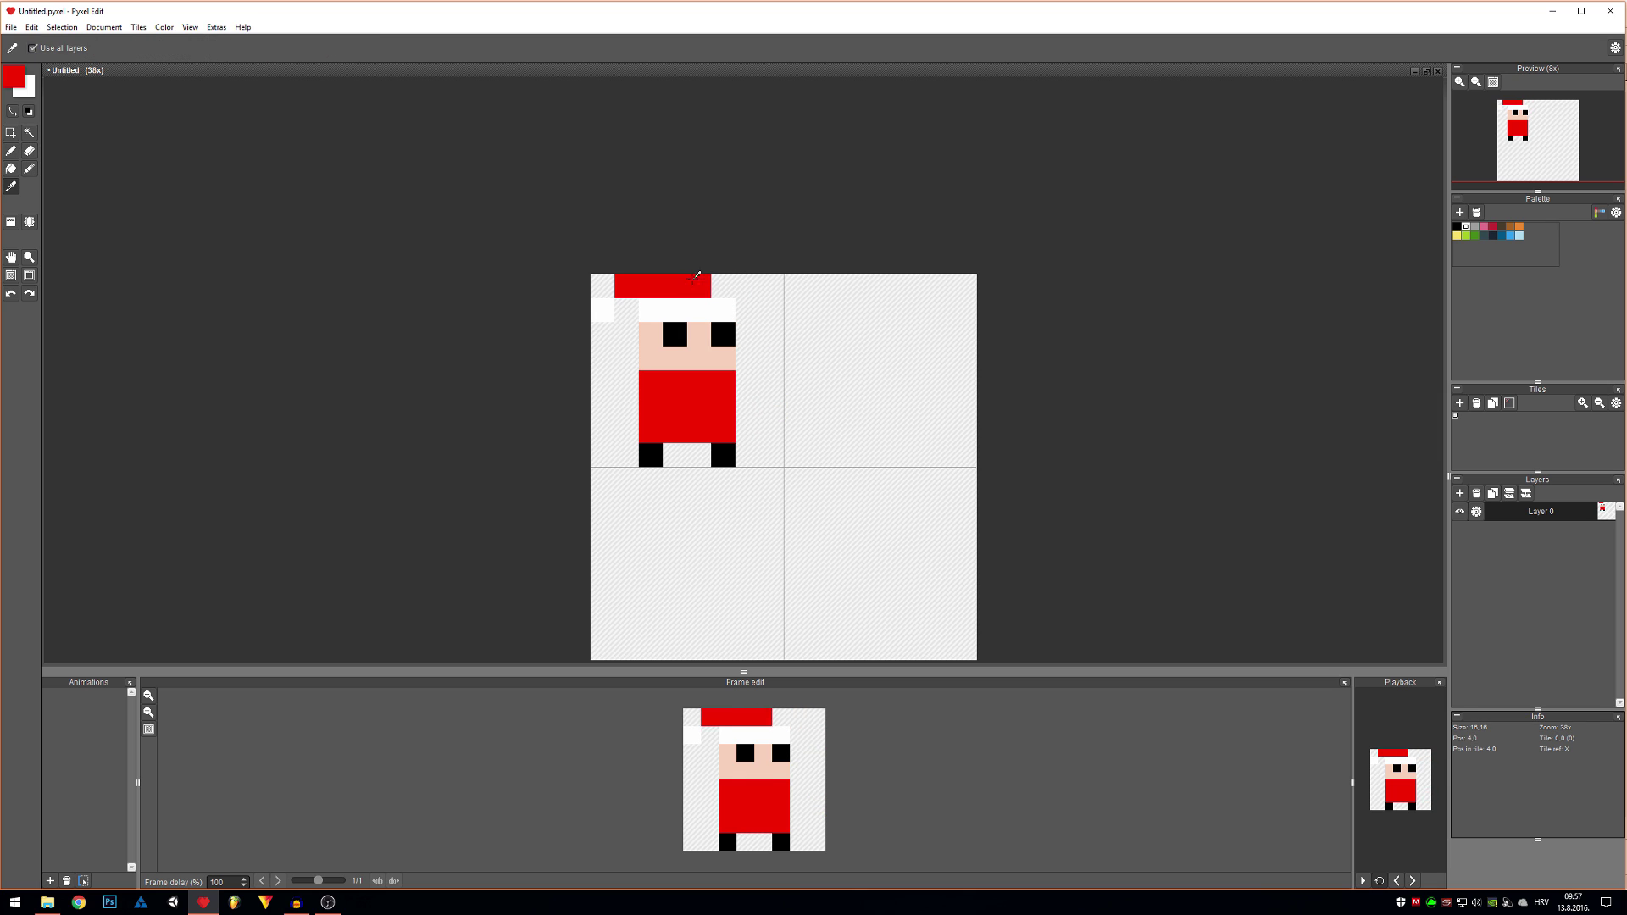
{"action": "key", "text": "ctrl+z"}
{"action": "key", "text": "b"}
{"action": "left_click", "coordinate": [797, 433]}
{"action": "scroll", "coordinate": [799, 436], "scroll_direction": "down", "scroll_amount": 5}
{"action": "scroll", "coordinate": [800, 437], "scroll_direction": "up", "scroll_amount": 3}
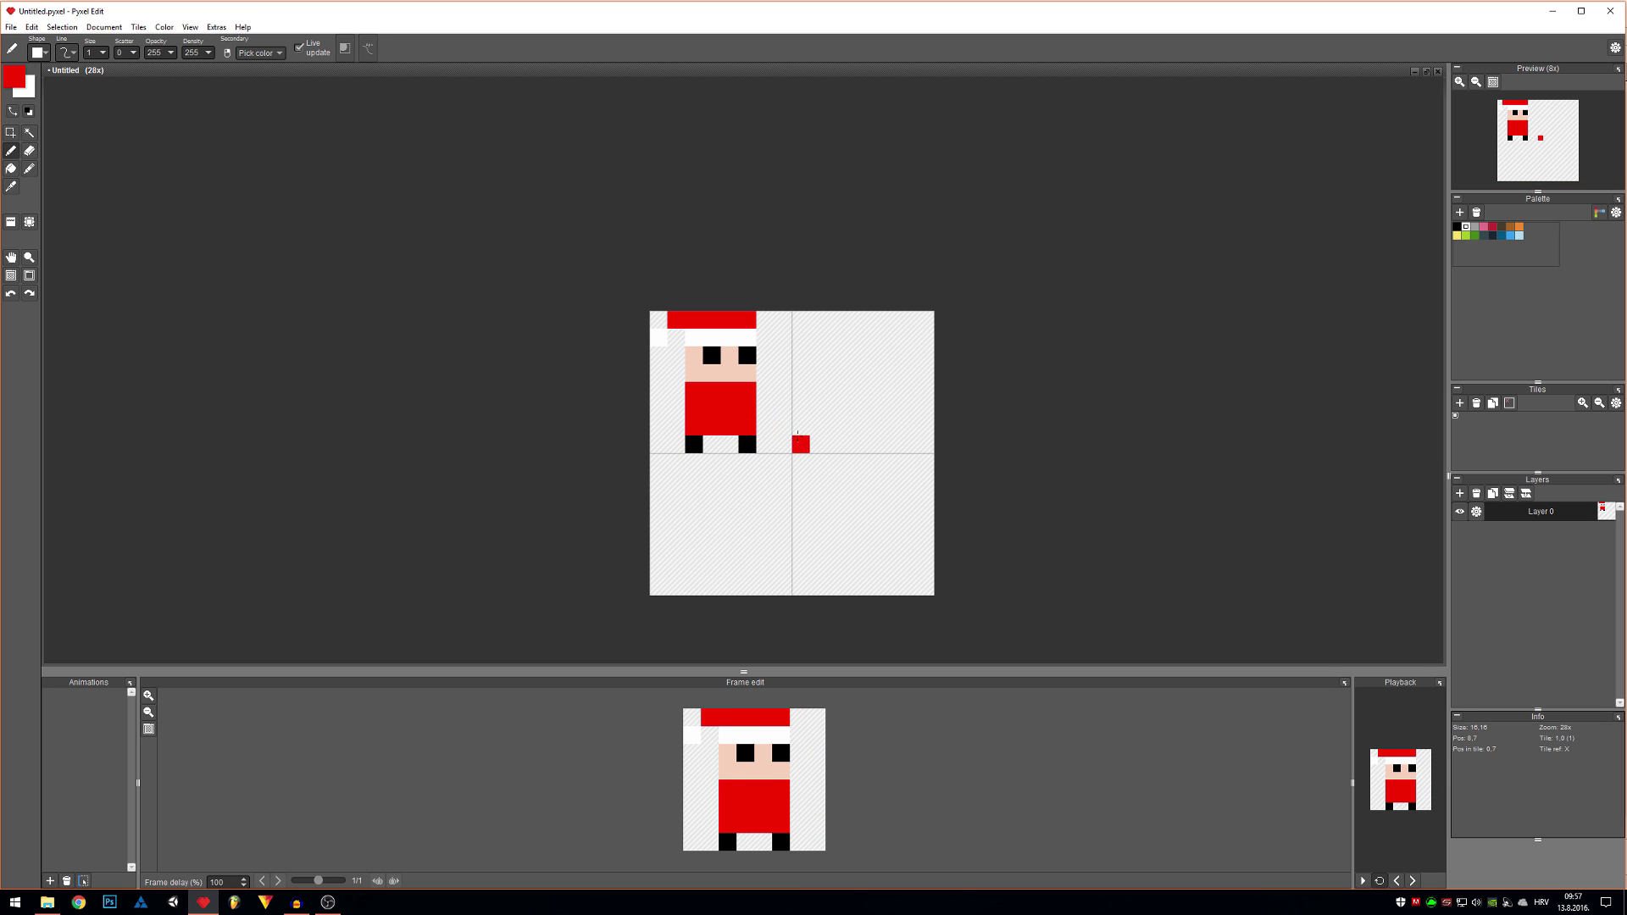
{"action": "scroll", "coordinate": [787, 426], "scroll_direction": "down", "scroll_amount": 2}
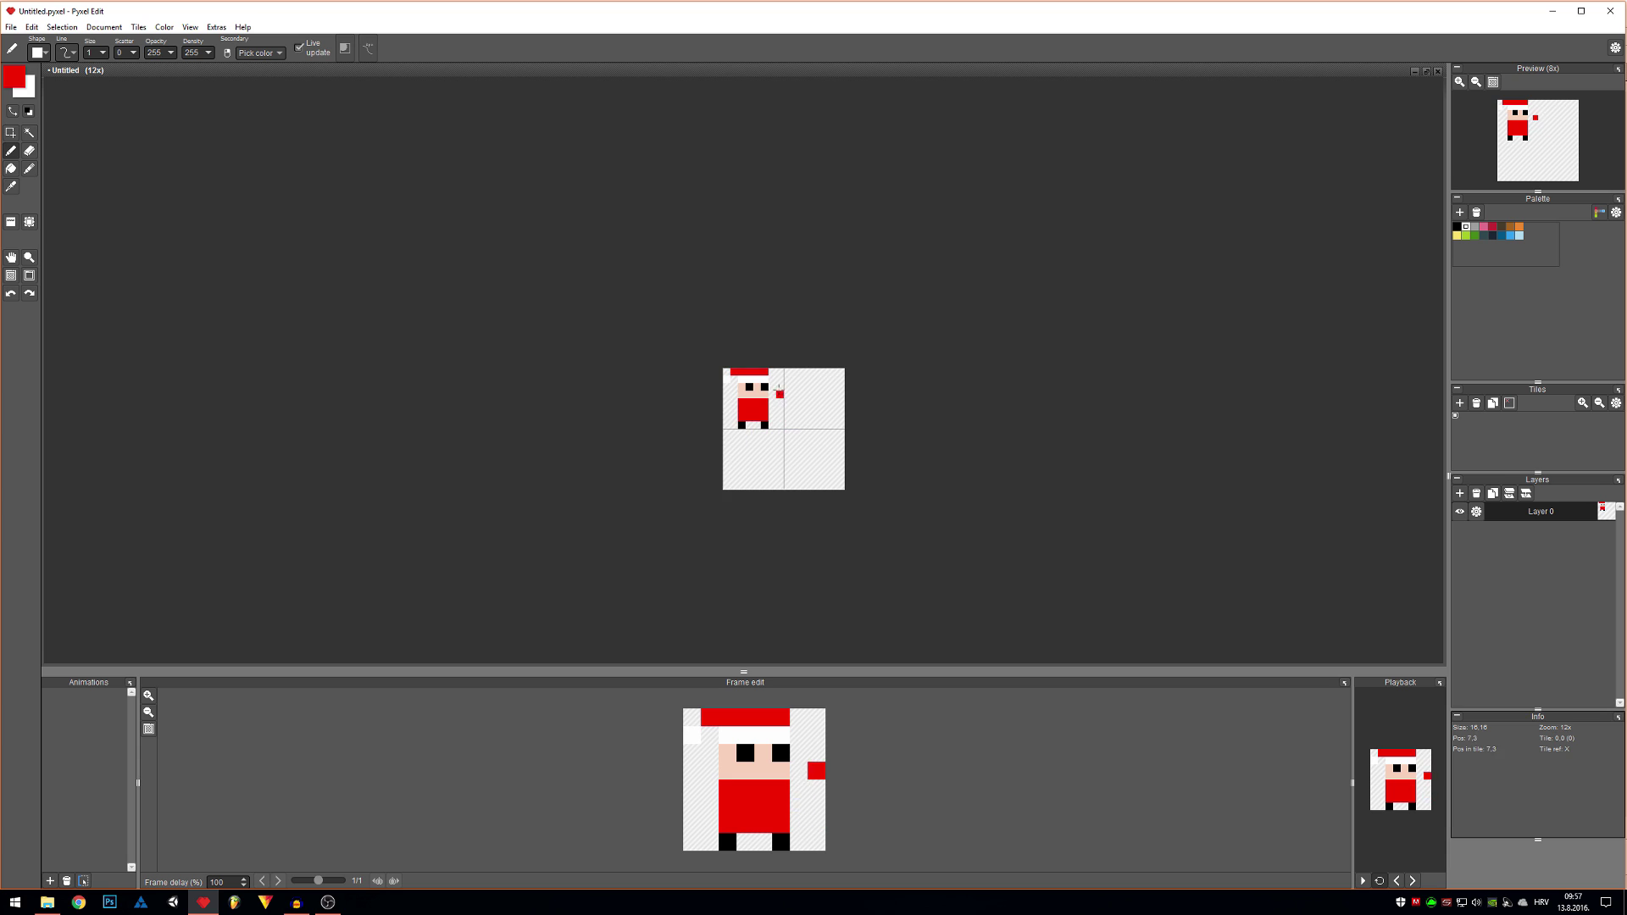
{"action": "scroll", "coordinate": [781, 394], "scroll_direction": "up", "scroll_amount": 3}
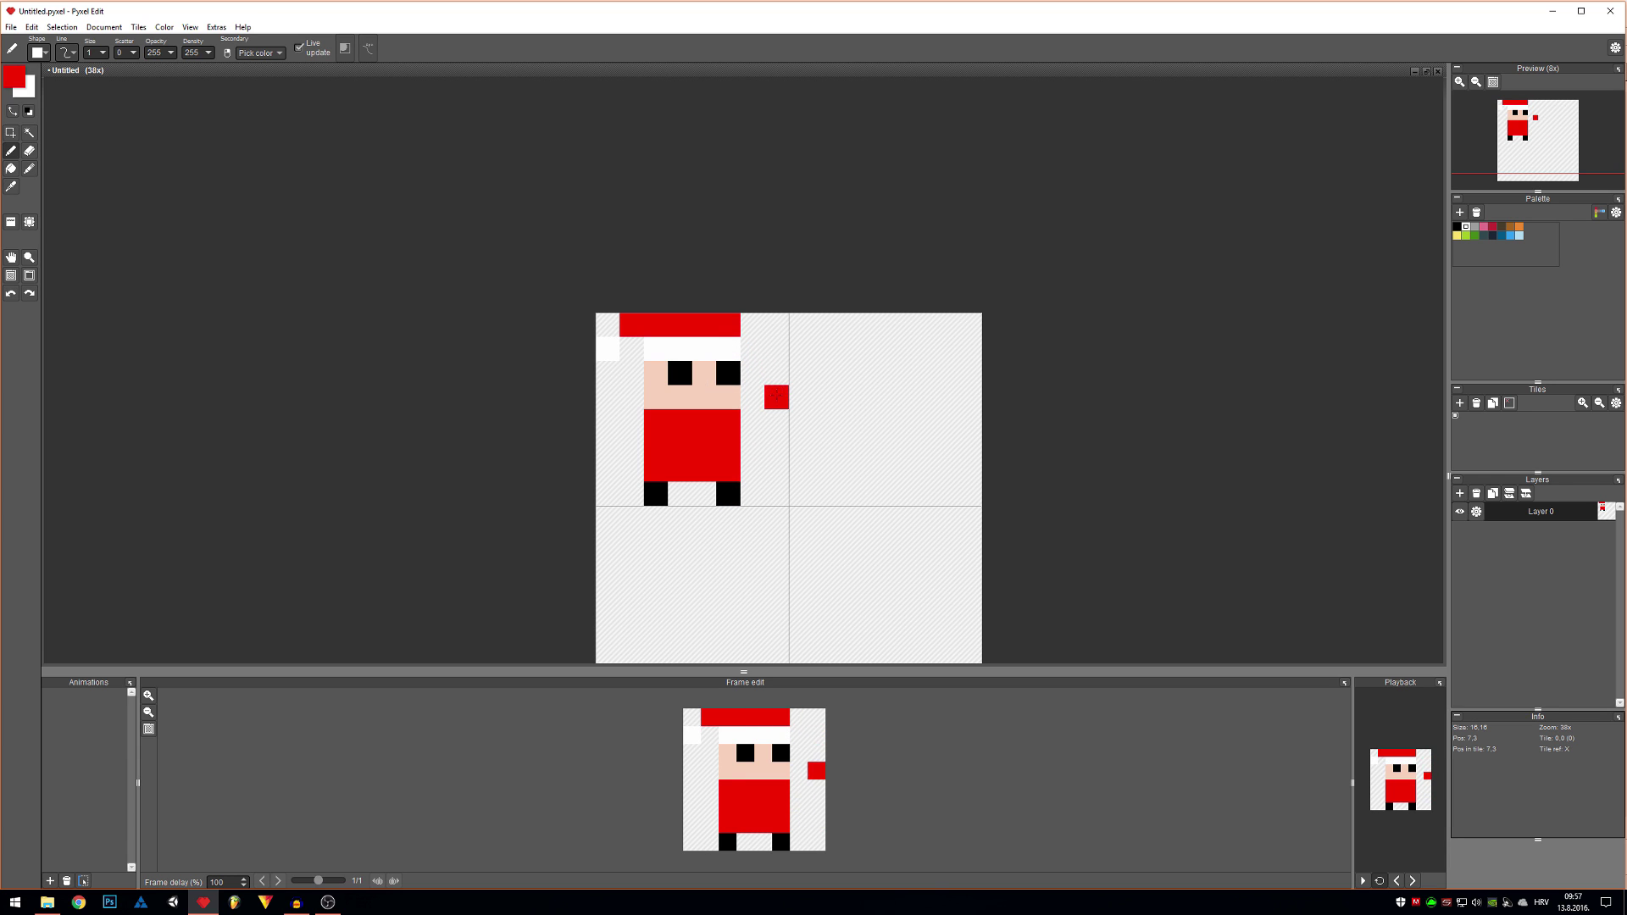
{"action": "key", "text": "ctrl+z"}
{"action": "key", "text": "alt"}
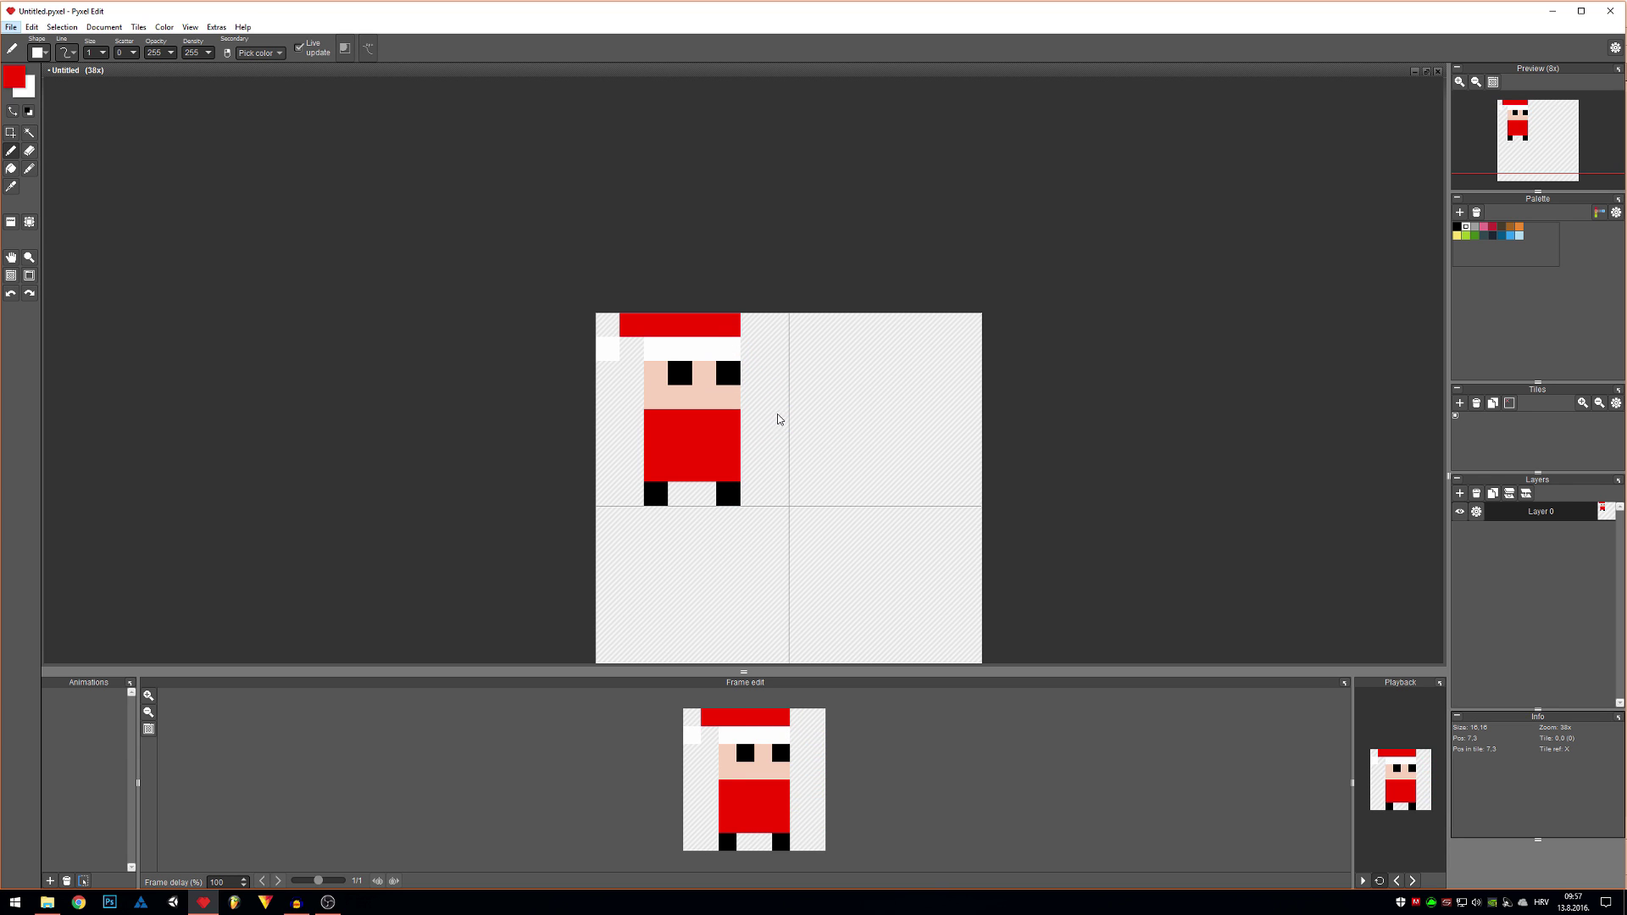
{"action": "left_click", "coordinate": [777, 422]}
{"action": "key", "text": "e"}
{"action": "left_click", "coordinate": [777, 421]}
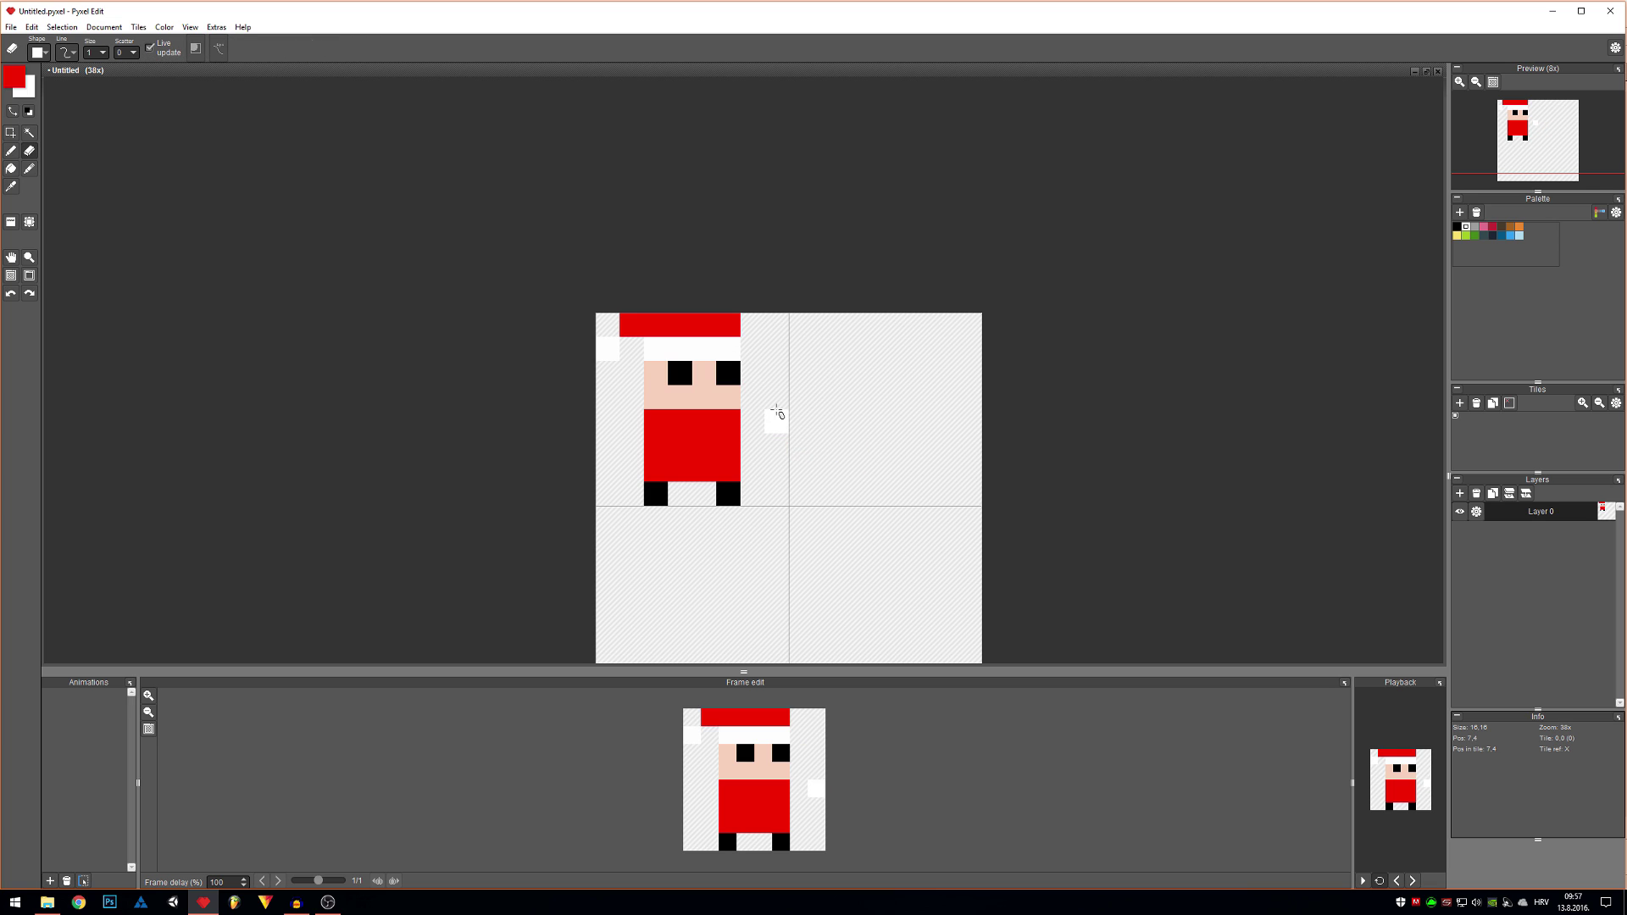
- Add a new layer below Layer 0 and choose a muted grey-teal as the foreground colour
{"action": "scroll", "coordinate": [773, 419], "scroll_direction": "down", "scroll_amount": 3}
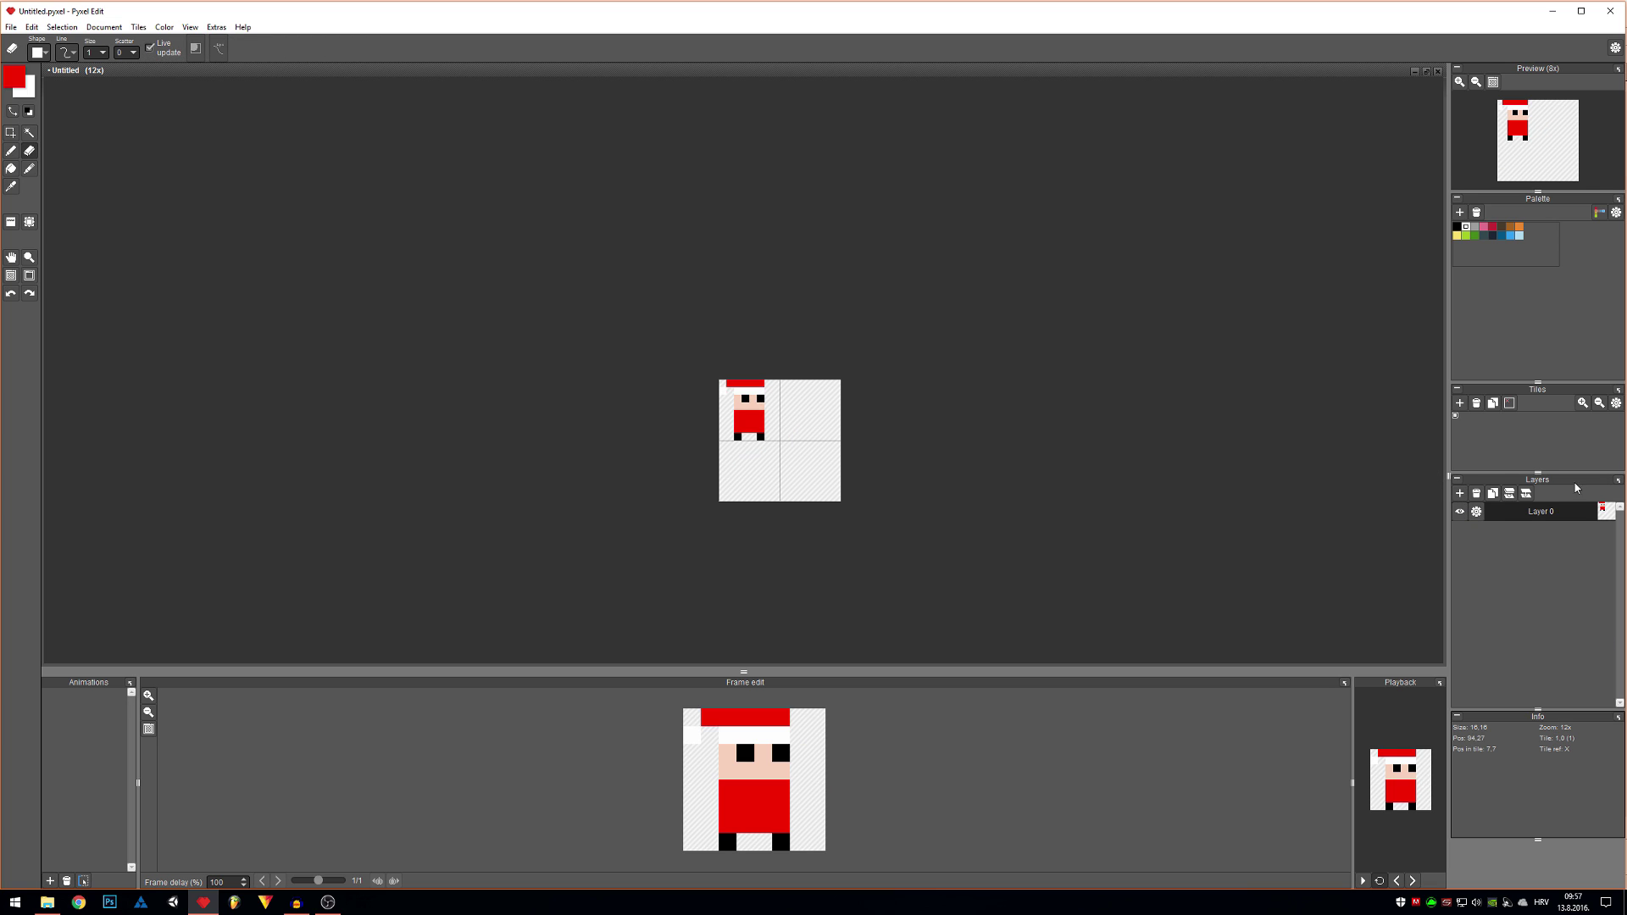
{"action": "left_click", "coordinate": [1460, 493]}
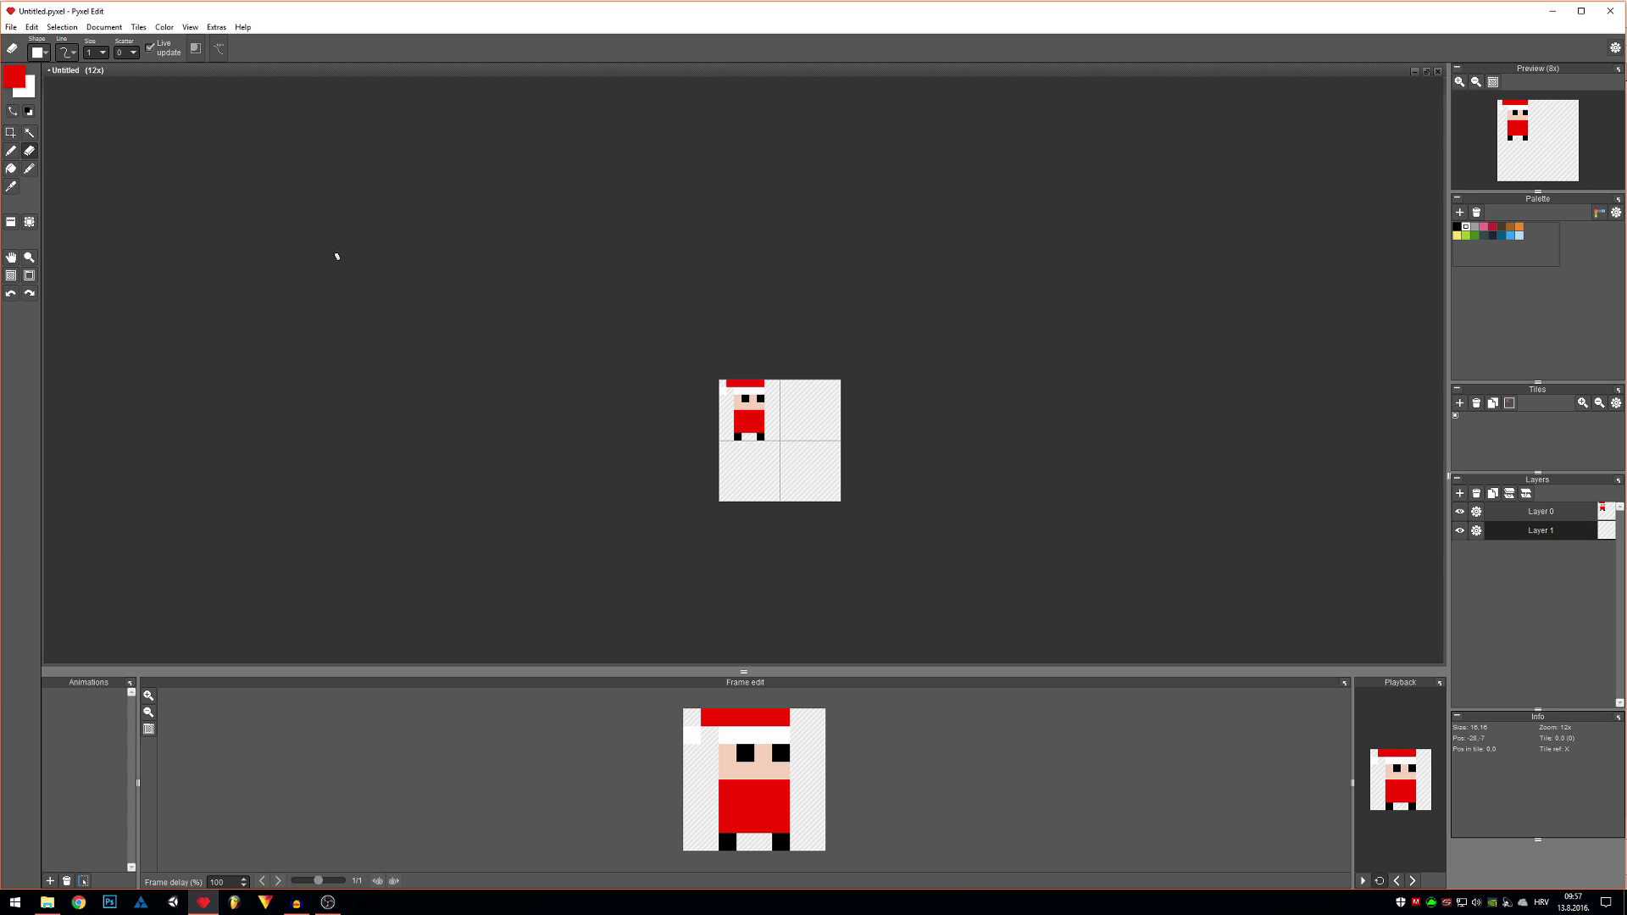
{"action": "left_click", "coordinate": [15, 78]}
{"action": "mouse_move", "coordinate": [220, 192]}
{"action": "left_mouse_down"}
{"action": "mouse_move", "coordinate": [118, 185]}
{"action": "mouse_move", "coordinate": [110, 204]}
{"action": "left_mouse_up"}
{"action": "left_click", "coordinate": [183, 272]}
{"action": "left_click", "coordinate": [754, 431]}
{"action": "scroll", "coordinate": [762, 429], "scroll_direction": "up", "scroll_amount": 1}
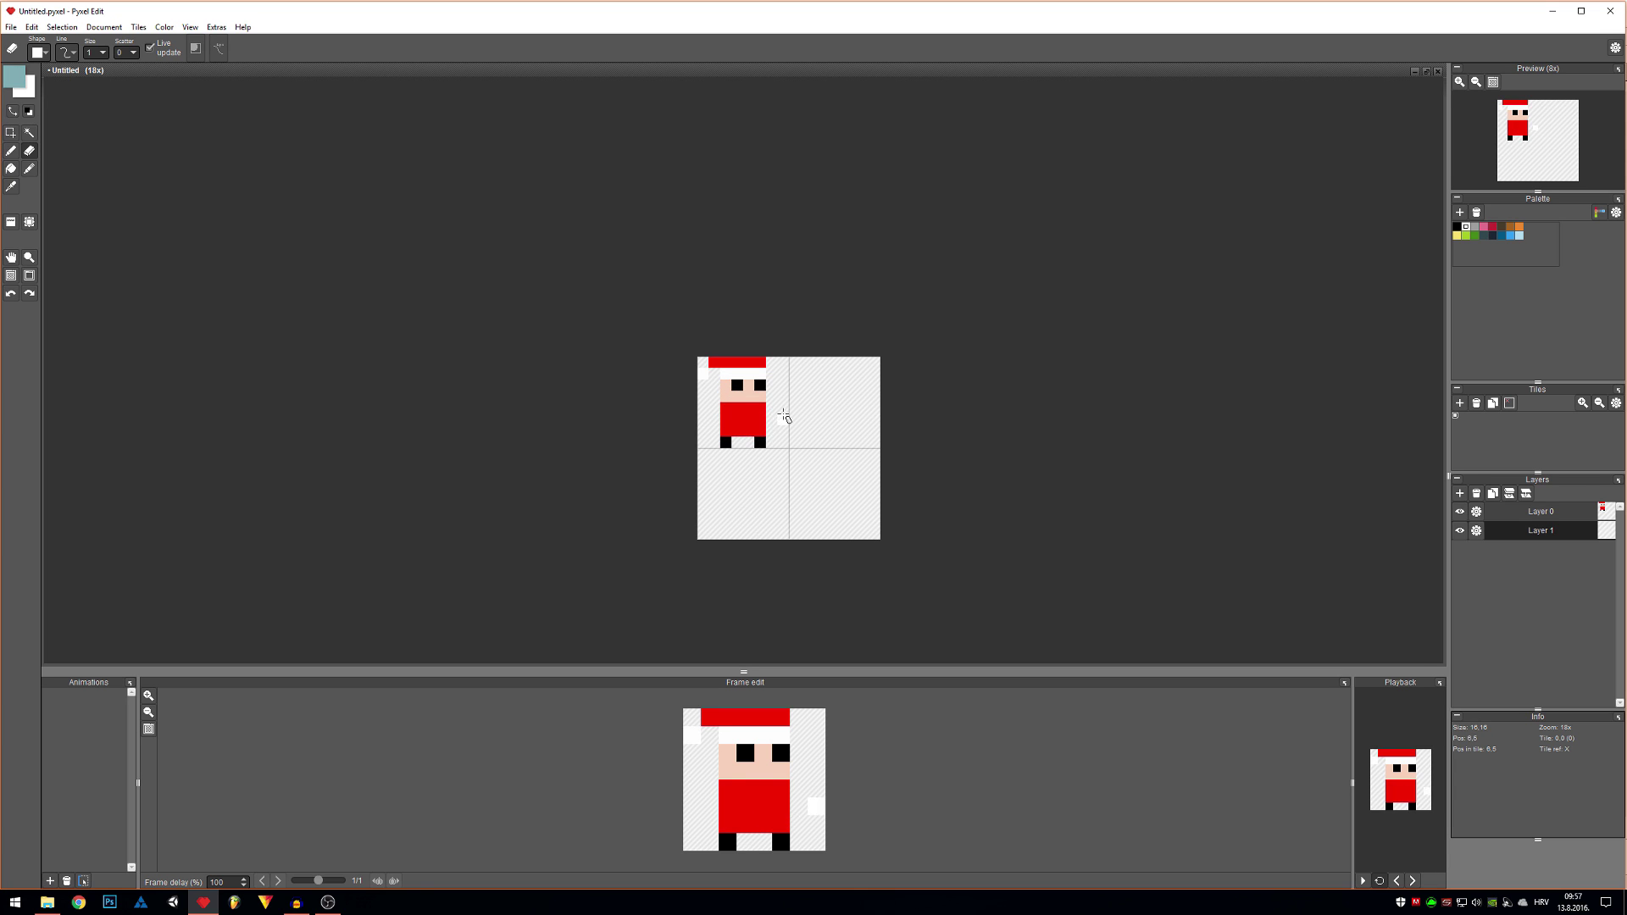
- Fill the tile's background with the grey-teal on Layer 1, undo the fill and apply it again
{"action": "key", "text": "g"}
{"action": "left_click", "coordinate": [786, 416]}
{"action": "scroll", "coordinate": [761, 400], "scroll_direction": "up", "scroll_amount": 1}
{"action": "scroll", "coordinate": [764, 400], "scroll_direction": "up", "scroll_amount": 2}
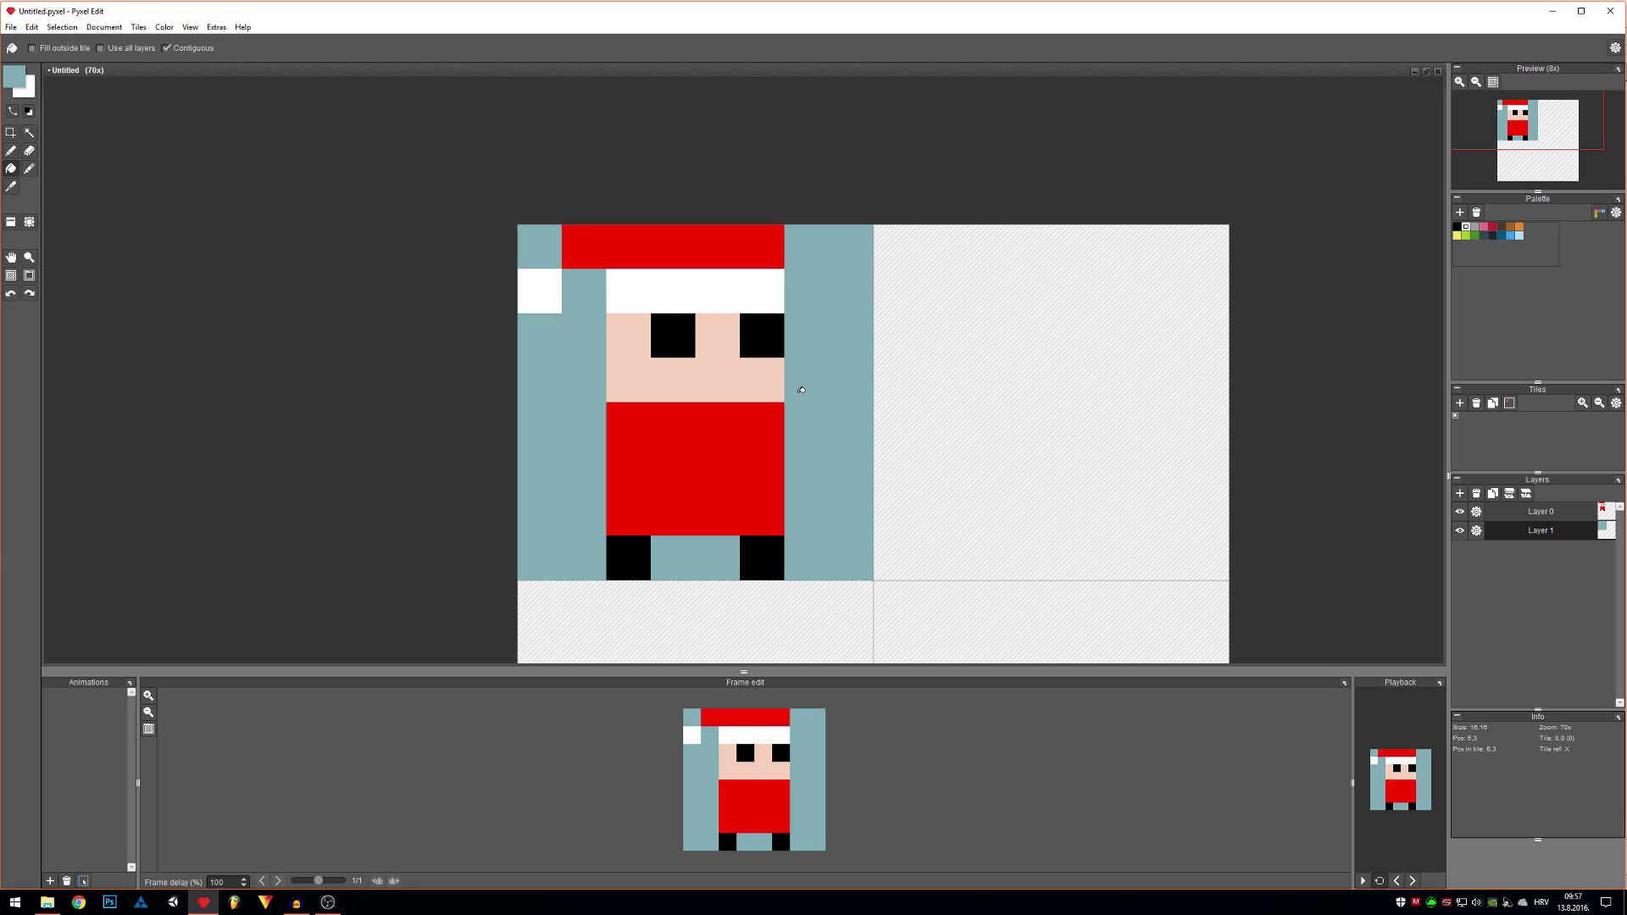
{"action": "scroll", "coordinate": [802, 390], "scroll_direction": "down", "scroll_amount": 4}
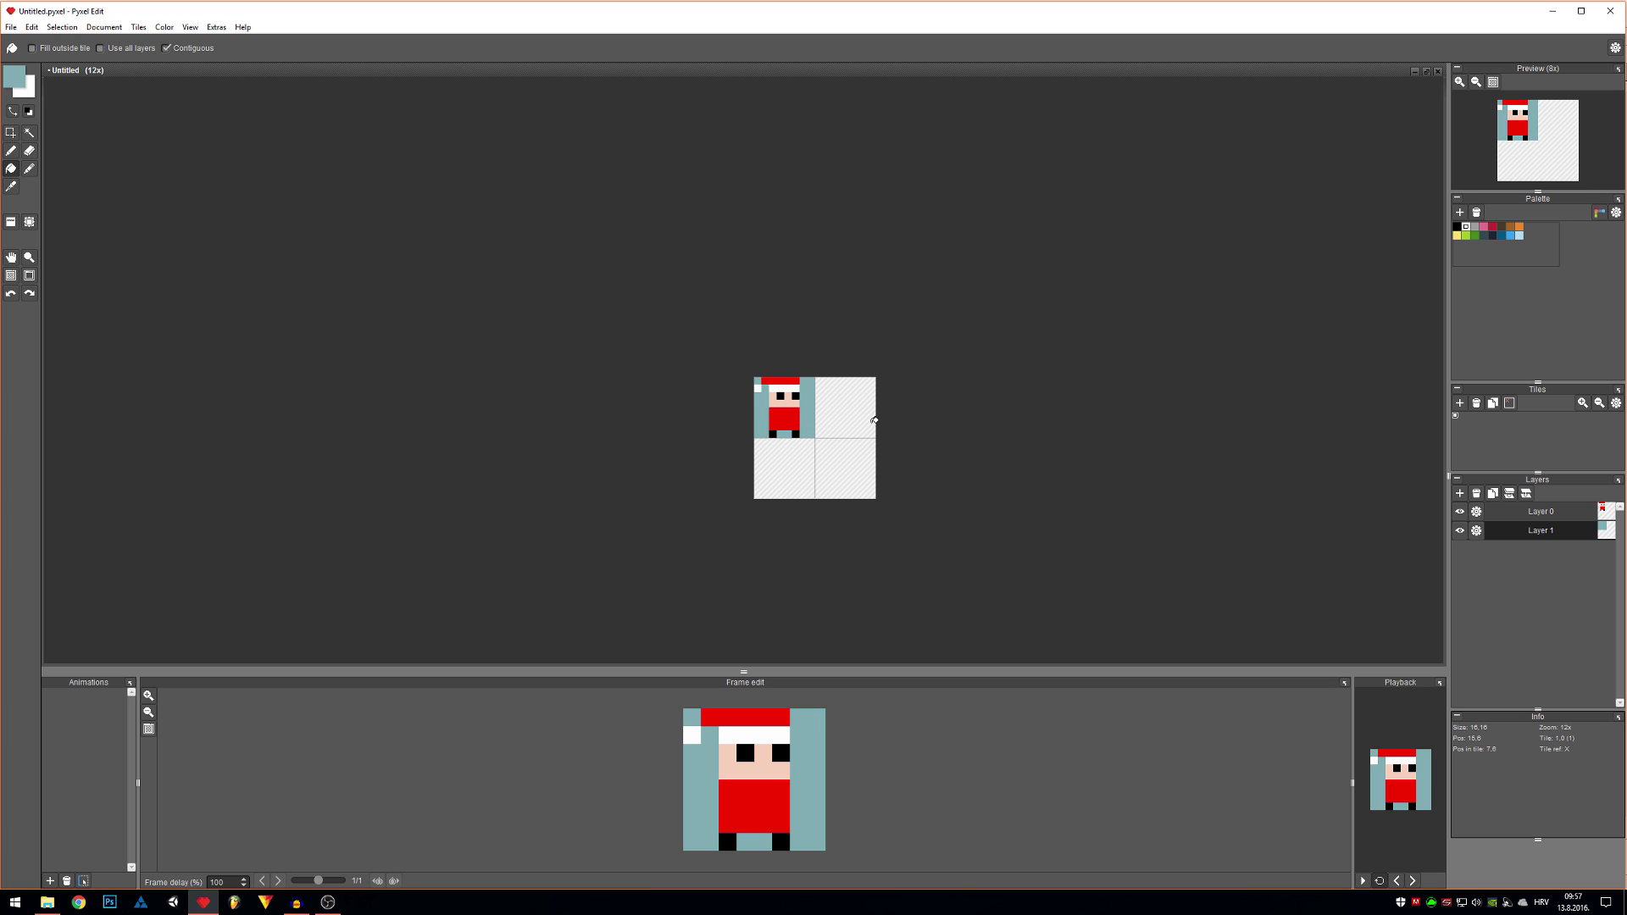
{"action": "key", "text": "ctrl+z"}
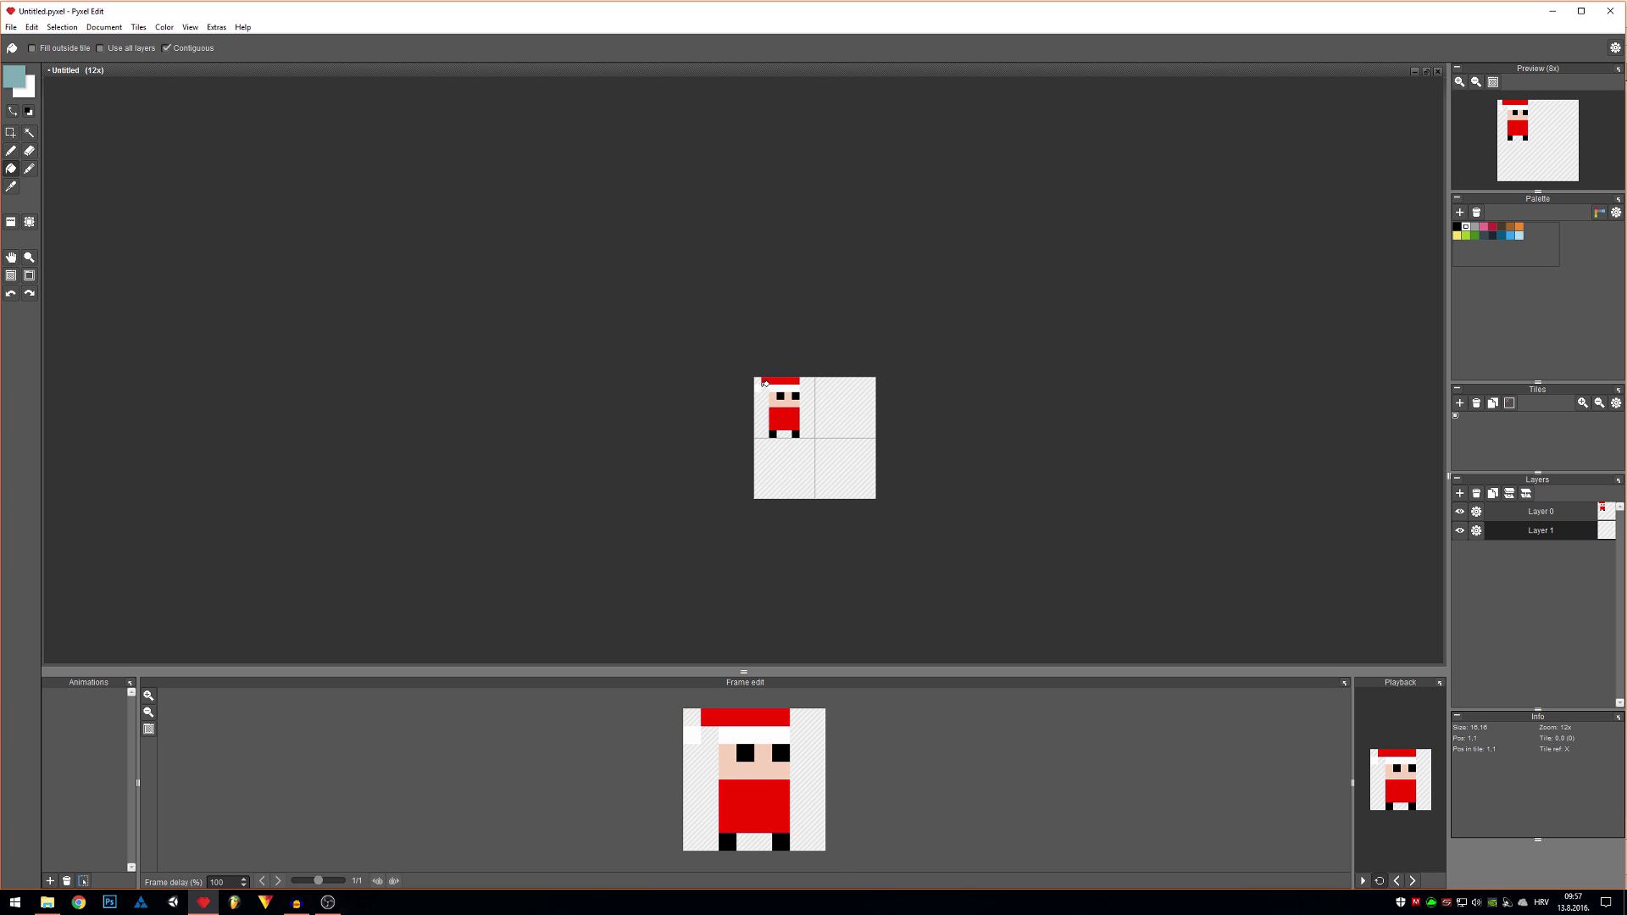
{"action": "left_click", "coordinate": [812, 396]}
{"action": "scroll", "coordinate": [805, 409], "scroll_direction": "up", "scroll_amount": 3}
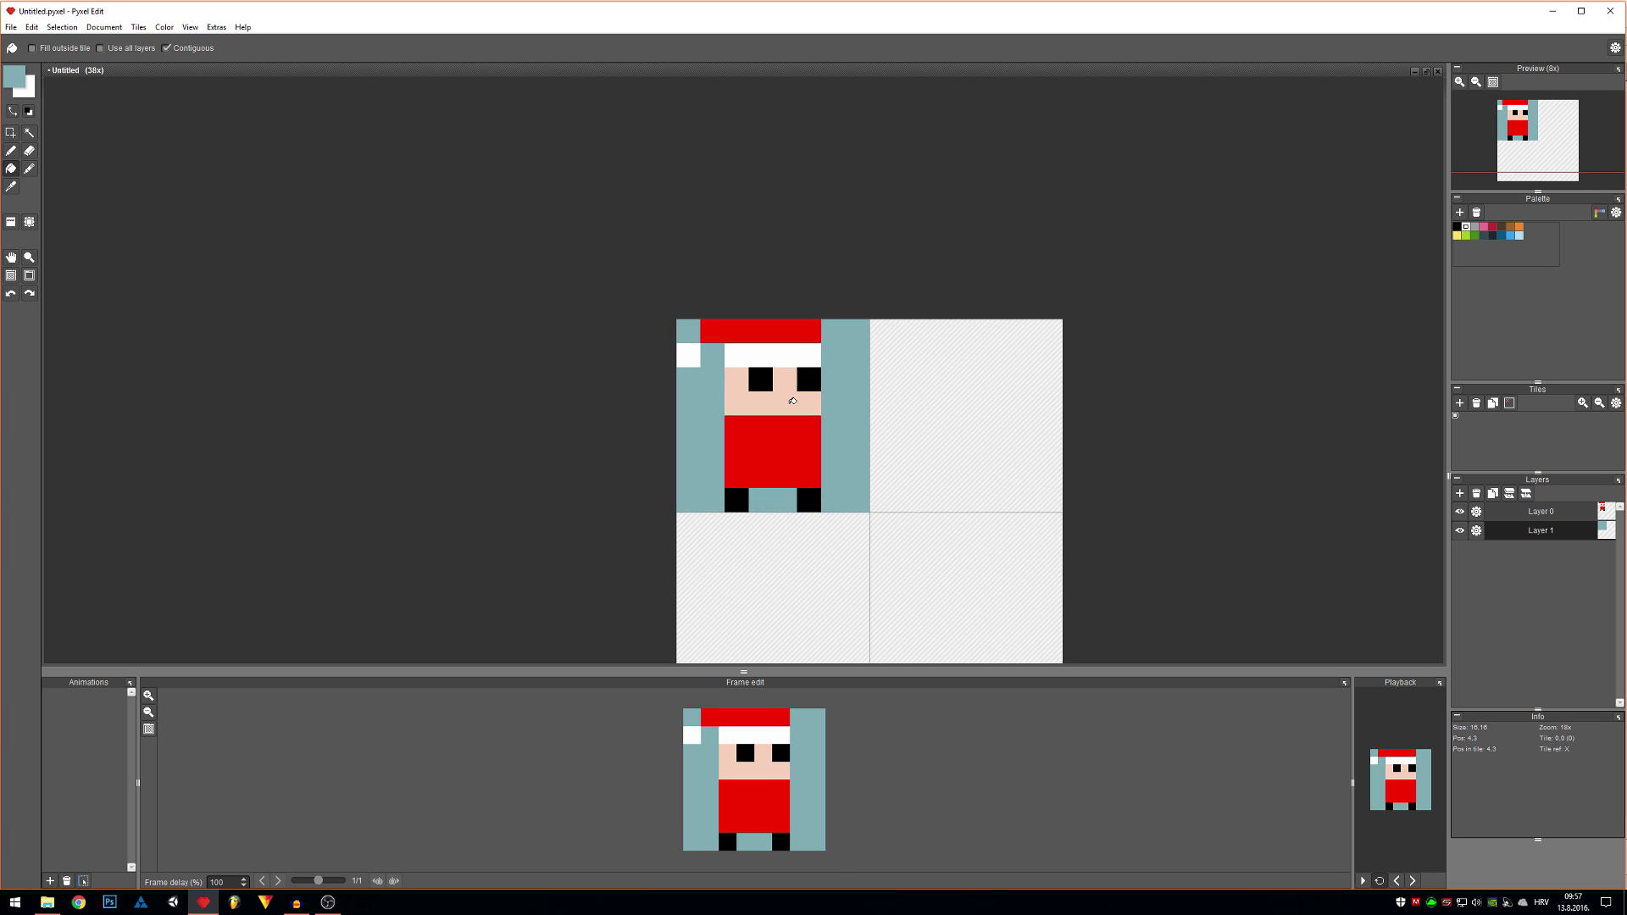
{"action": "scroll", "coordinate": [806, 364], "scroll_direction": "up", "scroll_amount": 1}
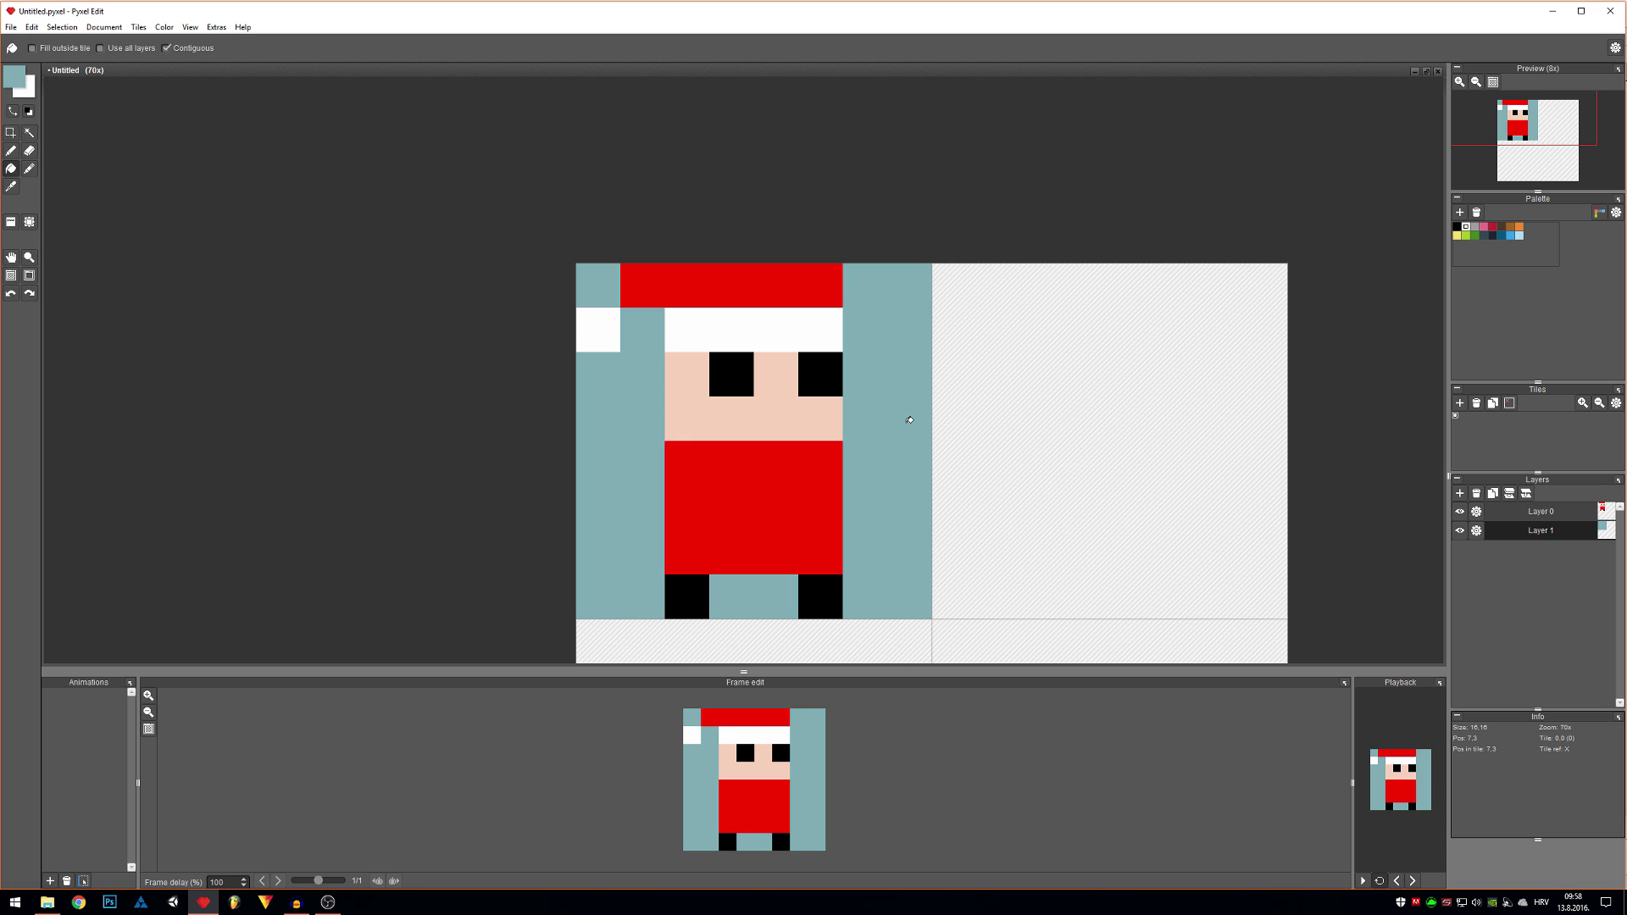
{"action": "scroll", "coordinate": [913, 408], "scroll_direction": "down", "scroll_amount": 2}
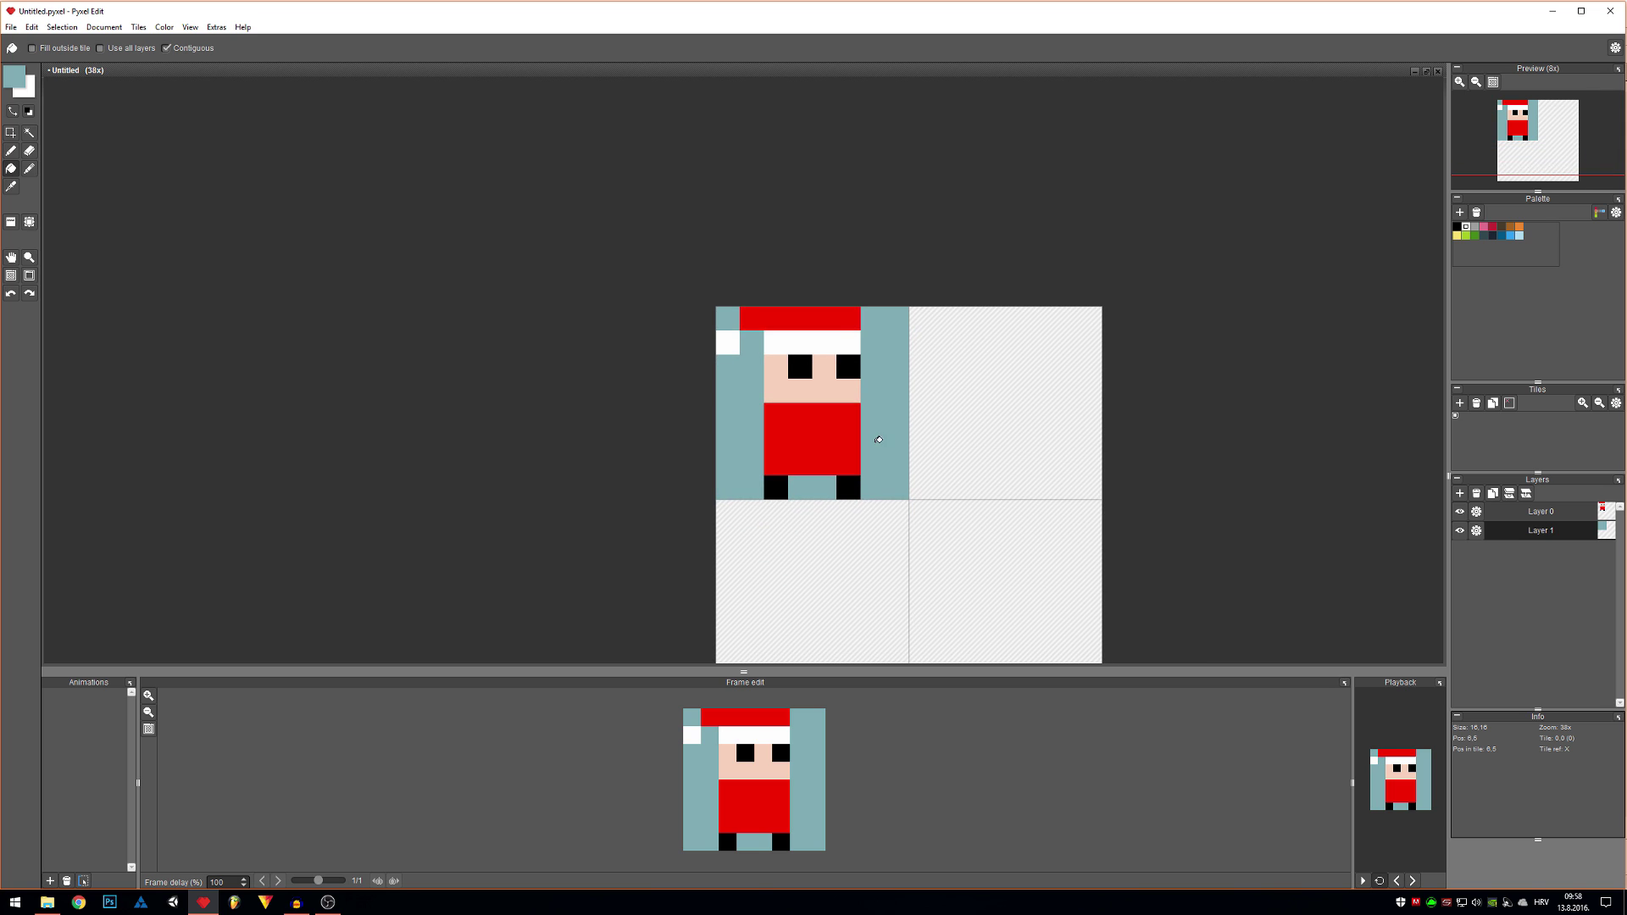
{"action": "scroll", "coordinate": [911, 423], "scroll_direction": "up", "scroll_amount": 1}
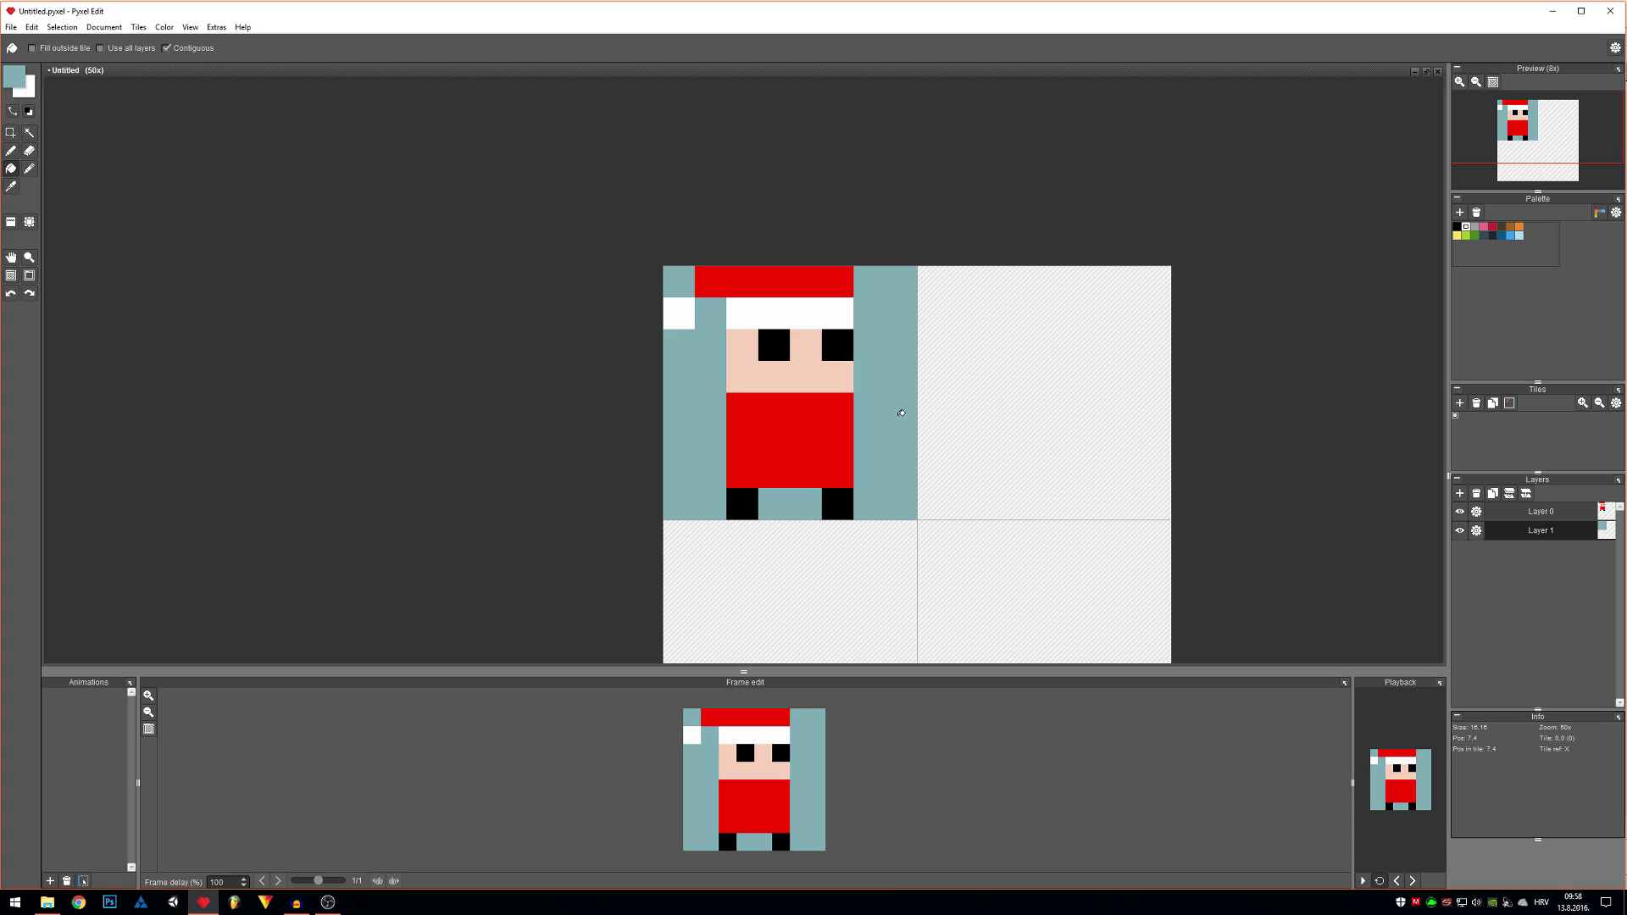
{"action": "scroll", "coordinate": [901, 413], "scroll_direction": "up", "scroll_amount": 2}
{"action": "scroll", "coordinate": [884, 394], "scroll_direction": "down", "scroll_amount": 3}
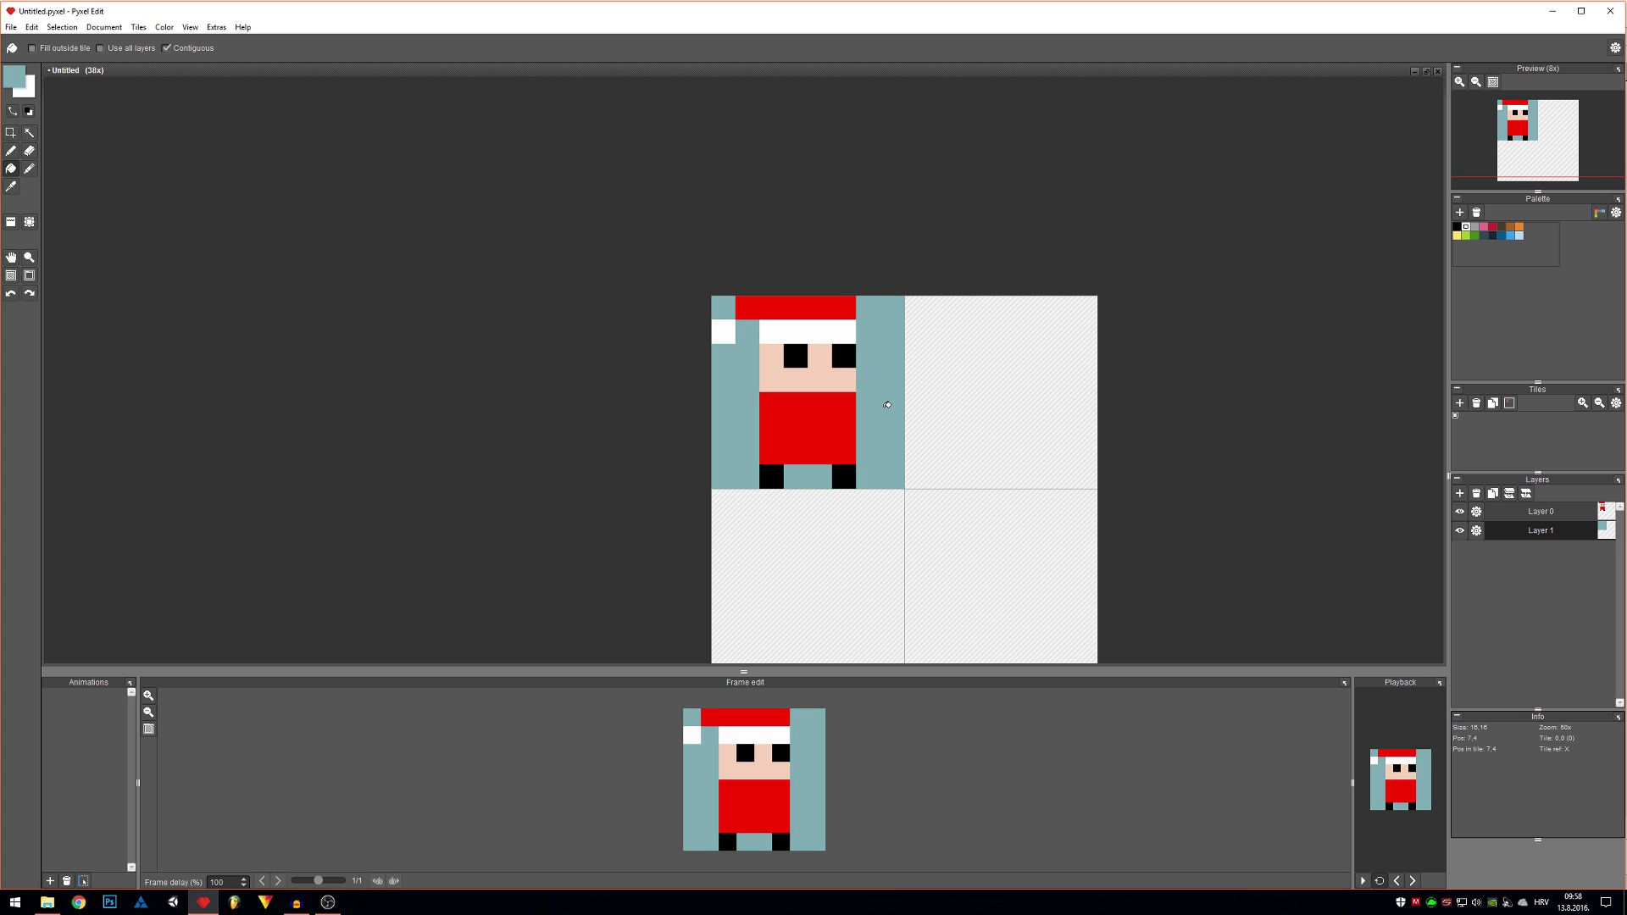
{"action": "scroll", "coordinate": [886, 405], "scroll_direction": "up", "scroll_amount": 2}
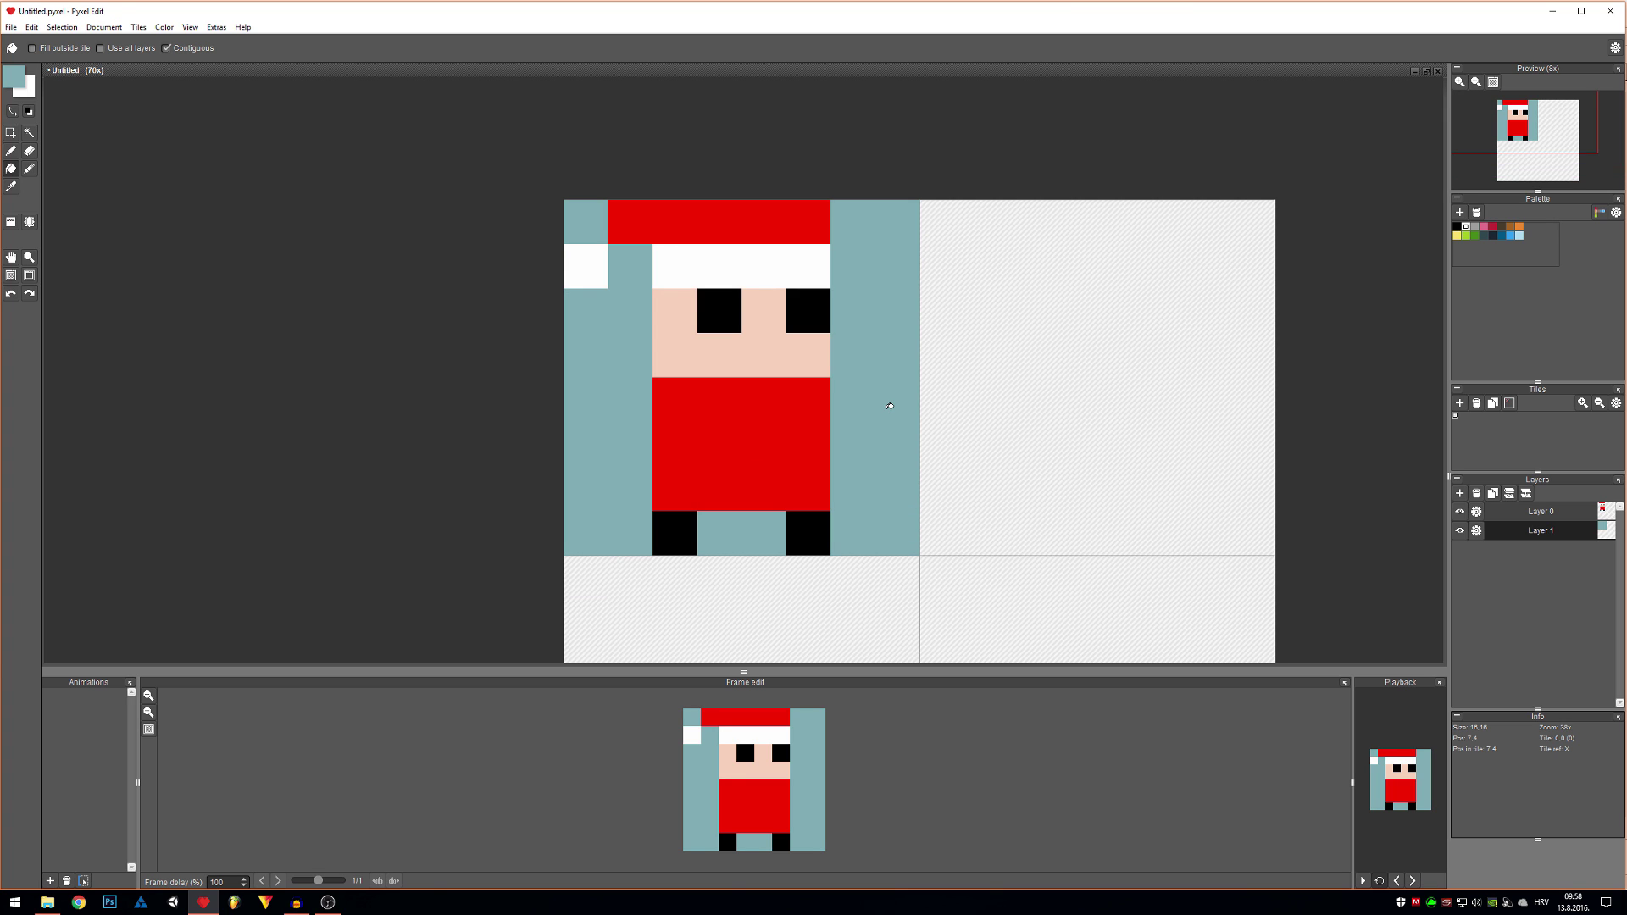
{"action": "scroll", "coordinate": [860, 380], "scroll_direction": "down", "scroll_amount": 4}
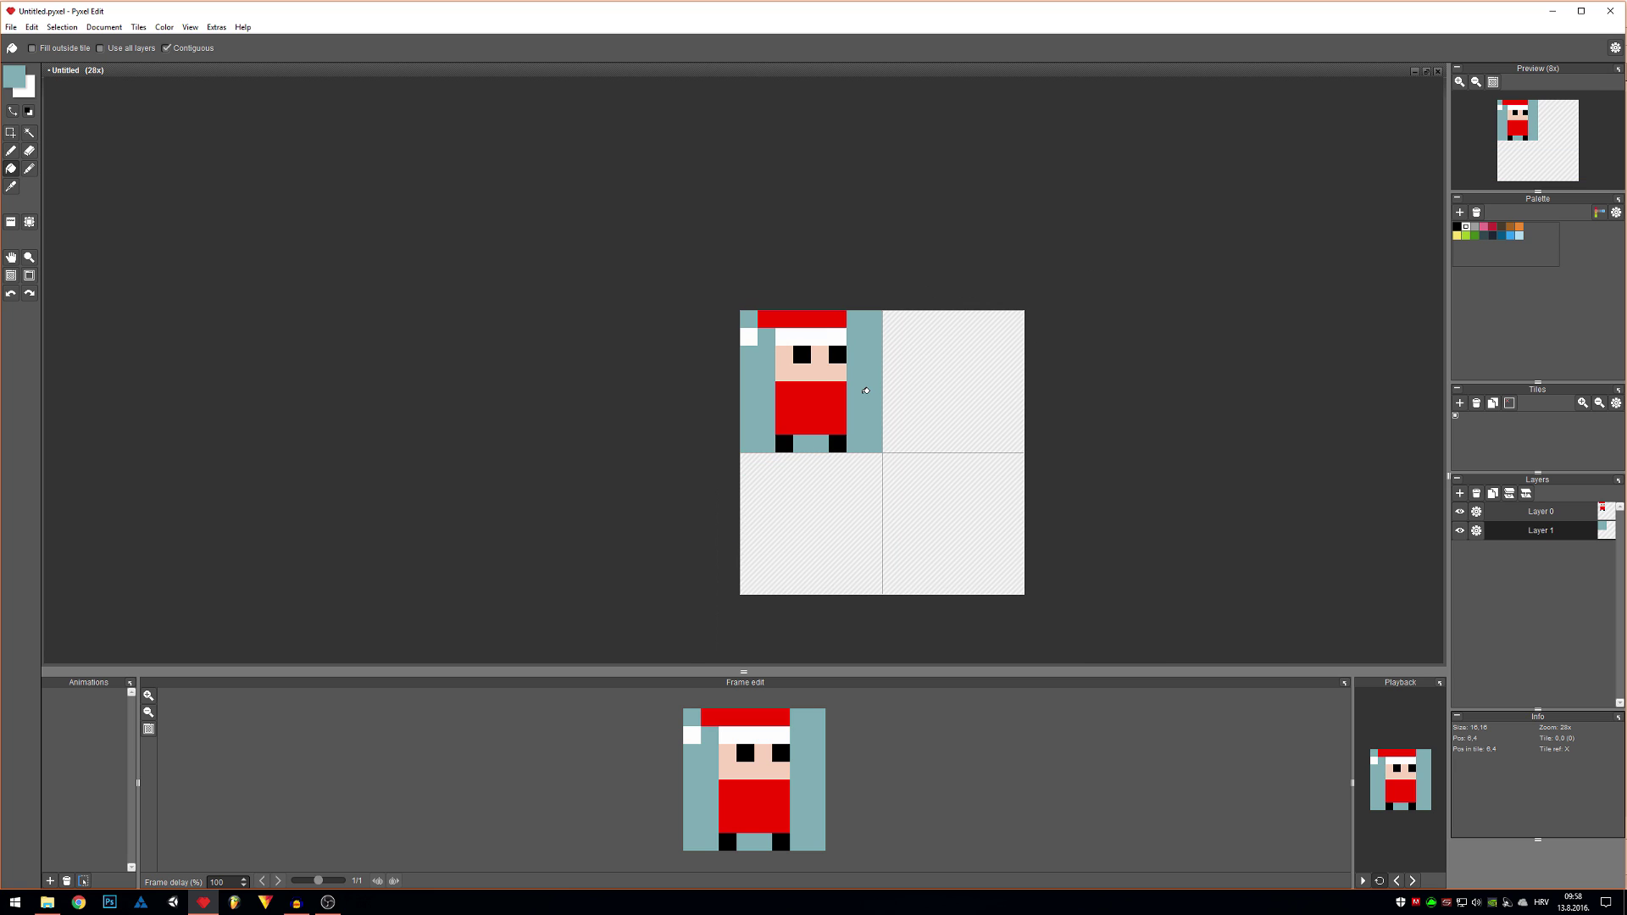
{"action": "scroll", "coordinate": [869, 390], "scroll_direction": "up", "scroll_amount": 3}
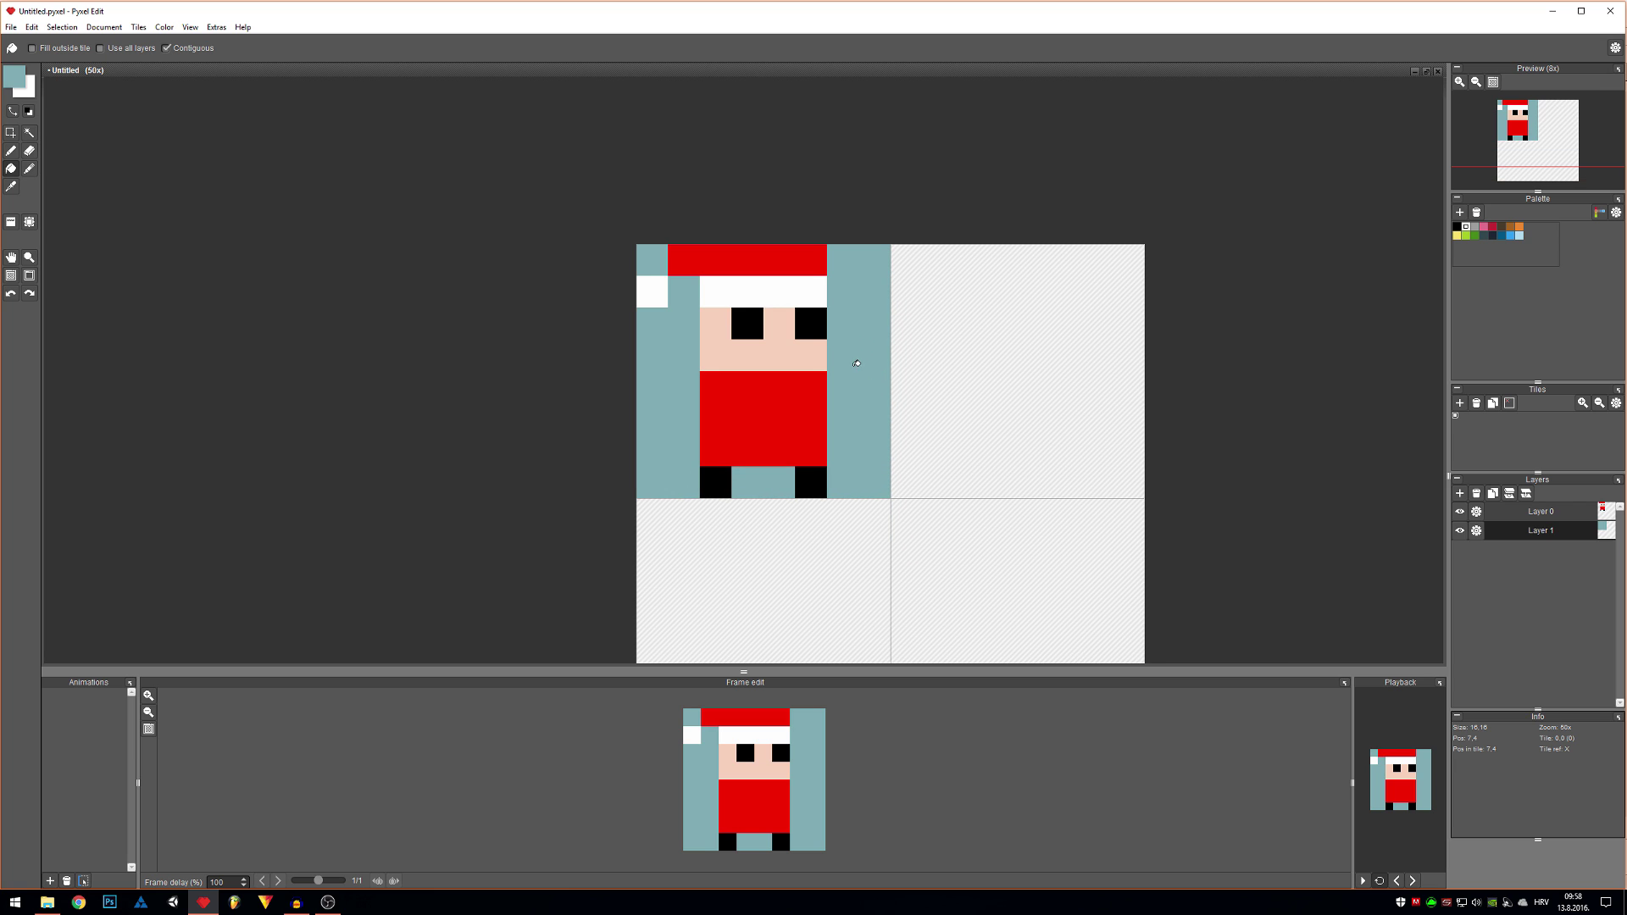
- Sample the face's skin tone and paint one hand pixel on each side of the body's middle row
{"action": "key", "text": "space"}
{"action": "left_click_drag", "start_coordinate": [854, 367], "coordinate": [879, 394]}
{"action": "left_click", "coordinate": [827, 373], "text": "alt"}
{"action": "left_click", "coordinate": [703, 436]}
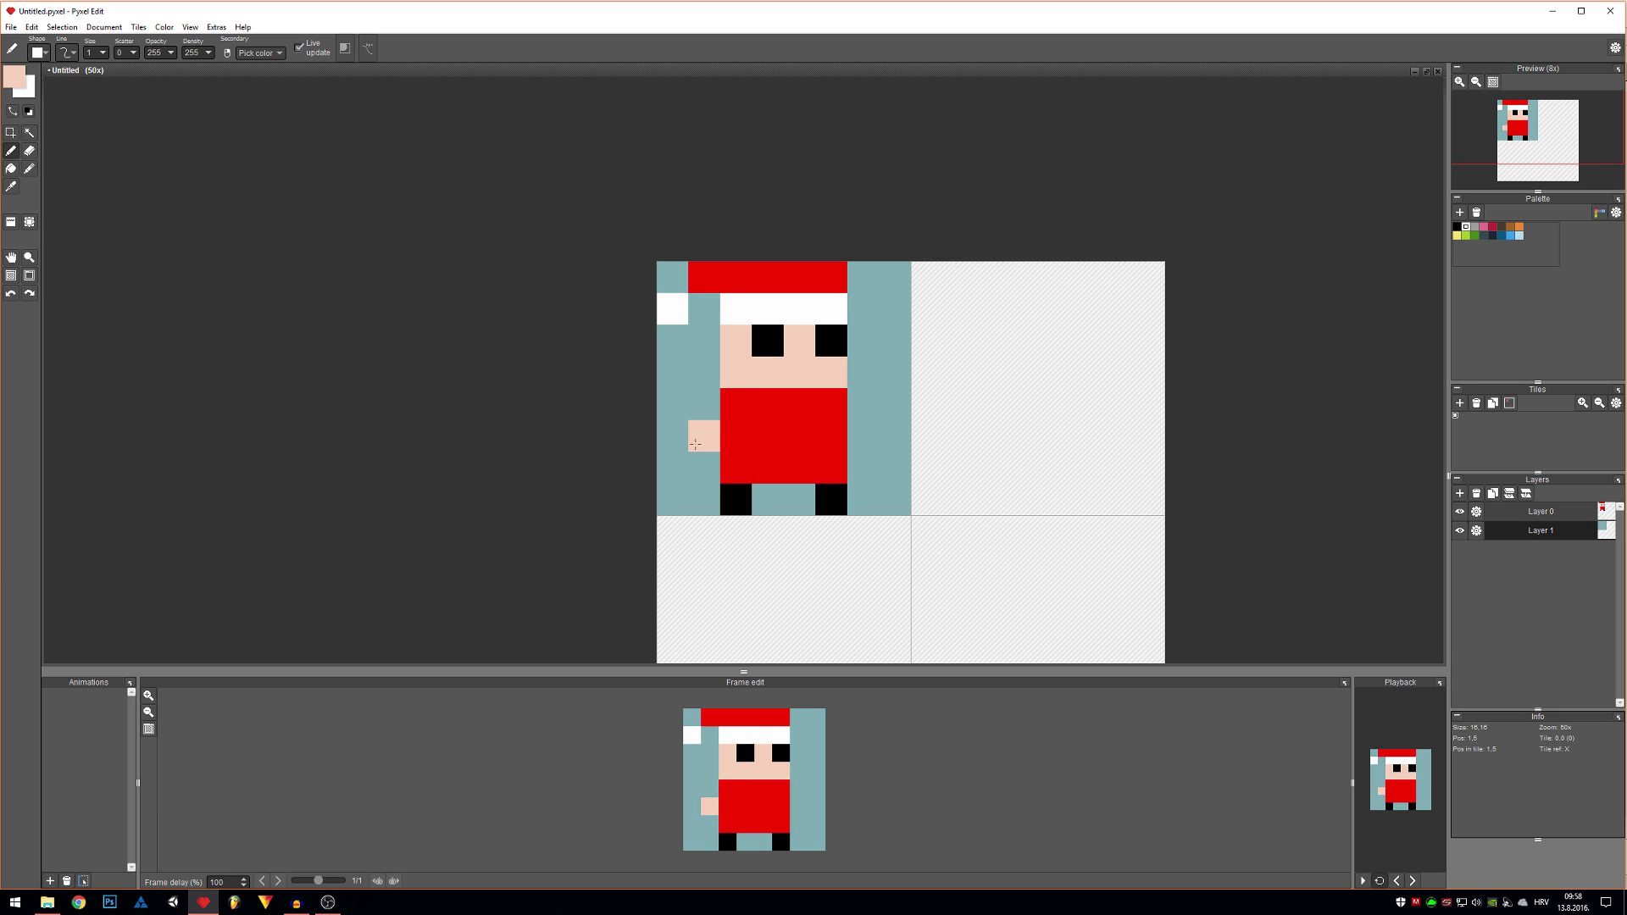
{"action": "left_click", "coordinate": [872, 447]}
- Choose bright green (R 14, G 249, B 35) and paint one sleeve pixel above each hand
{"action": "left_click", "coordinate": [17, 78]}
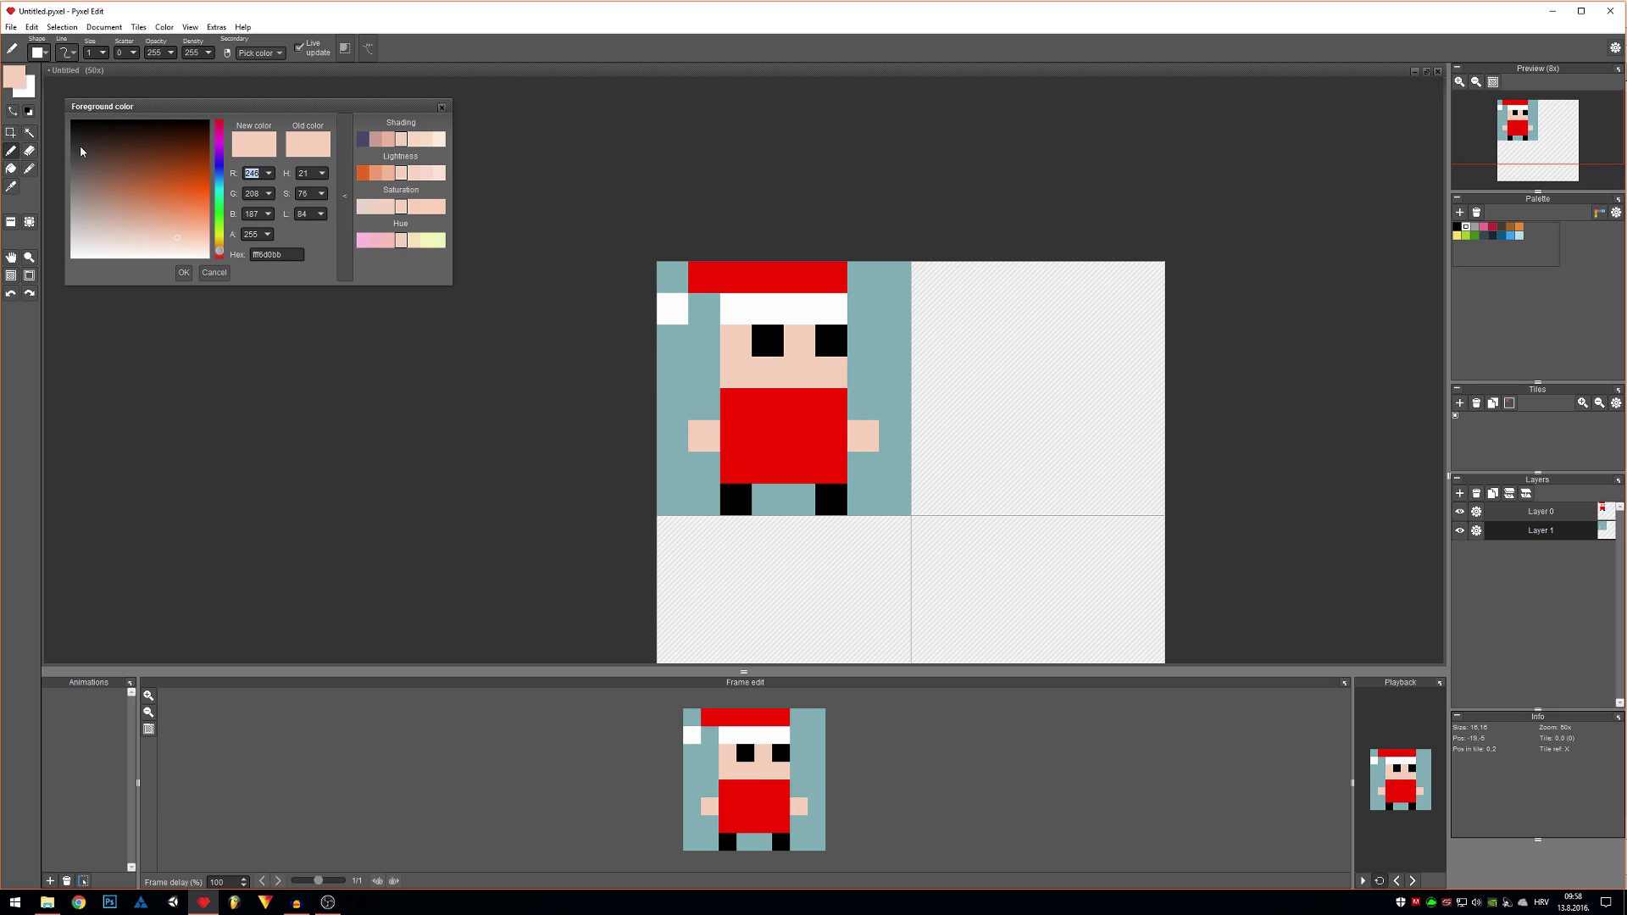
{"action": "left_click", "coordinate": [219, 210]}
{"action": "left_click", "coordinate": [203, 195]}
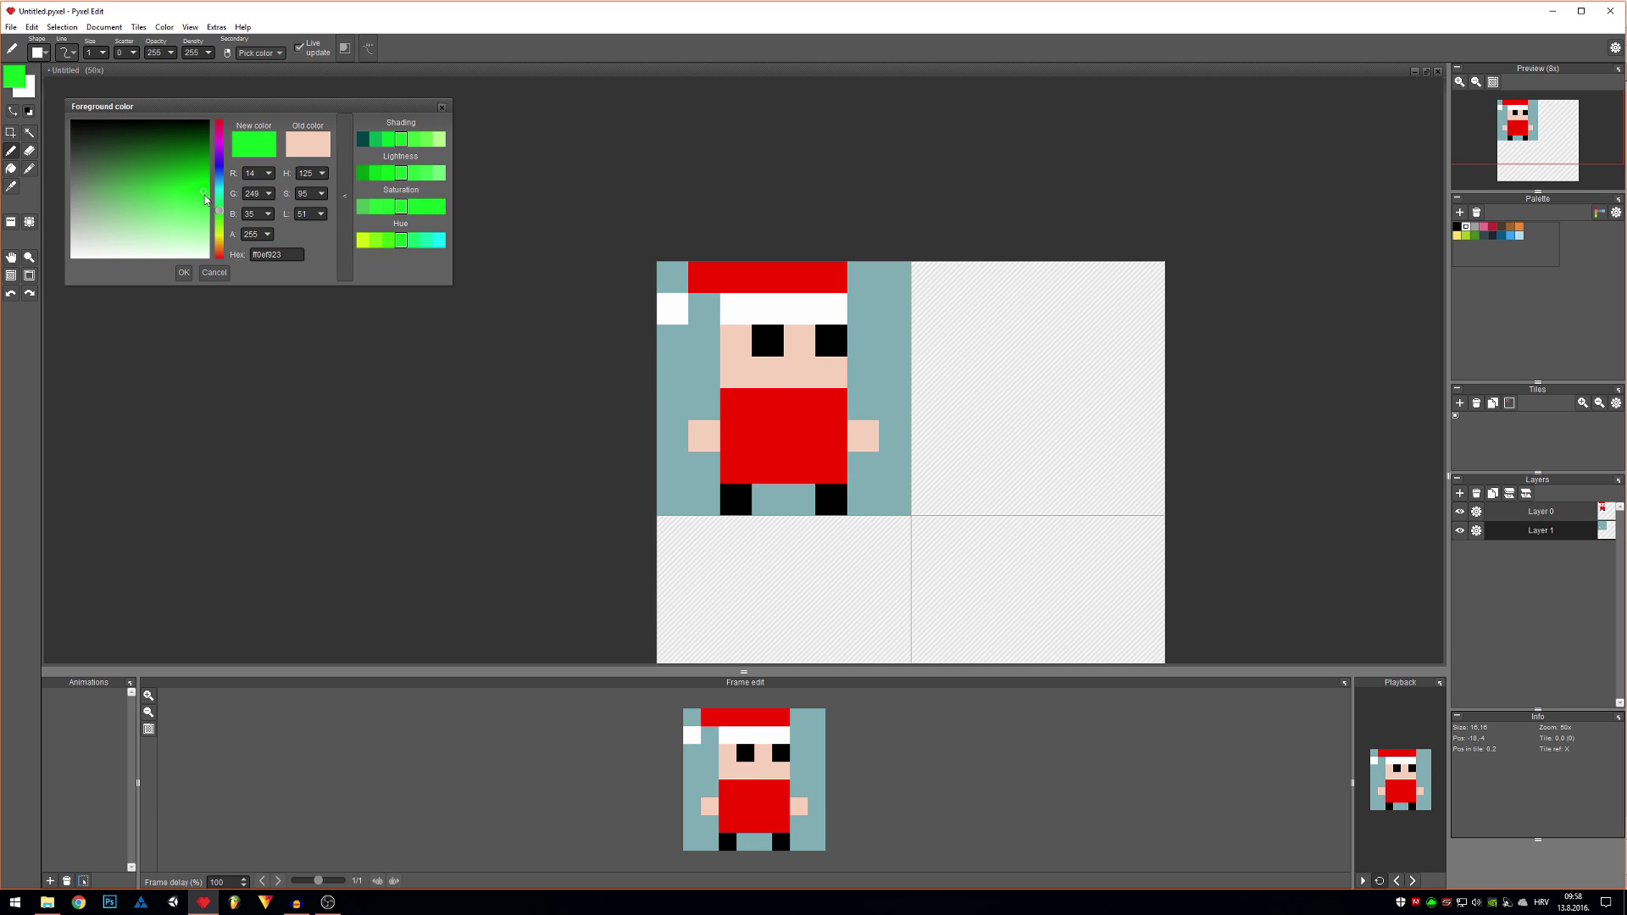
{"action": "left_click", "coordinate": [188, 275]}
{"action": "left_click", "coordinate": [703, 403]}
{"action": "left_click", "coordinate": [863, 404]}
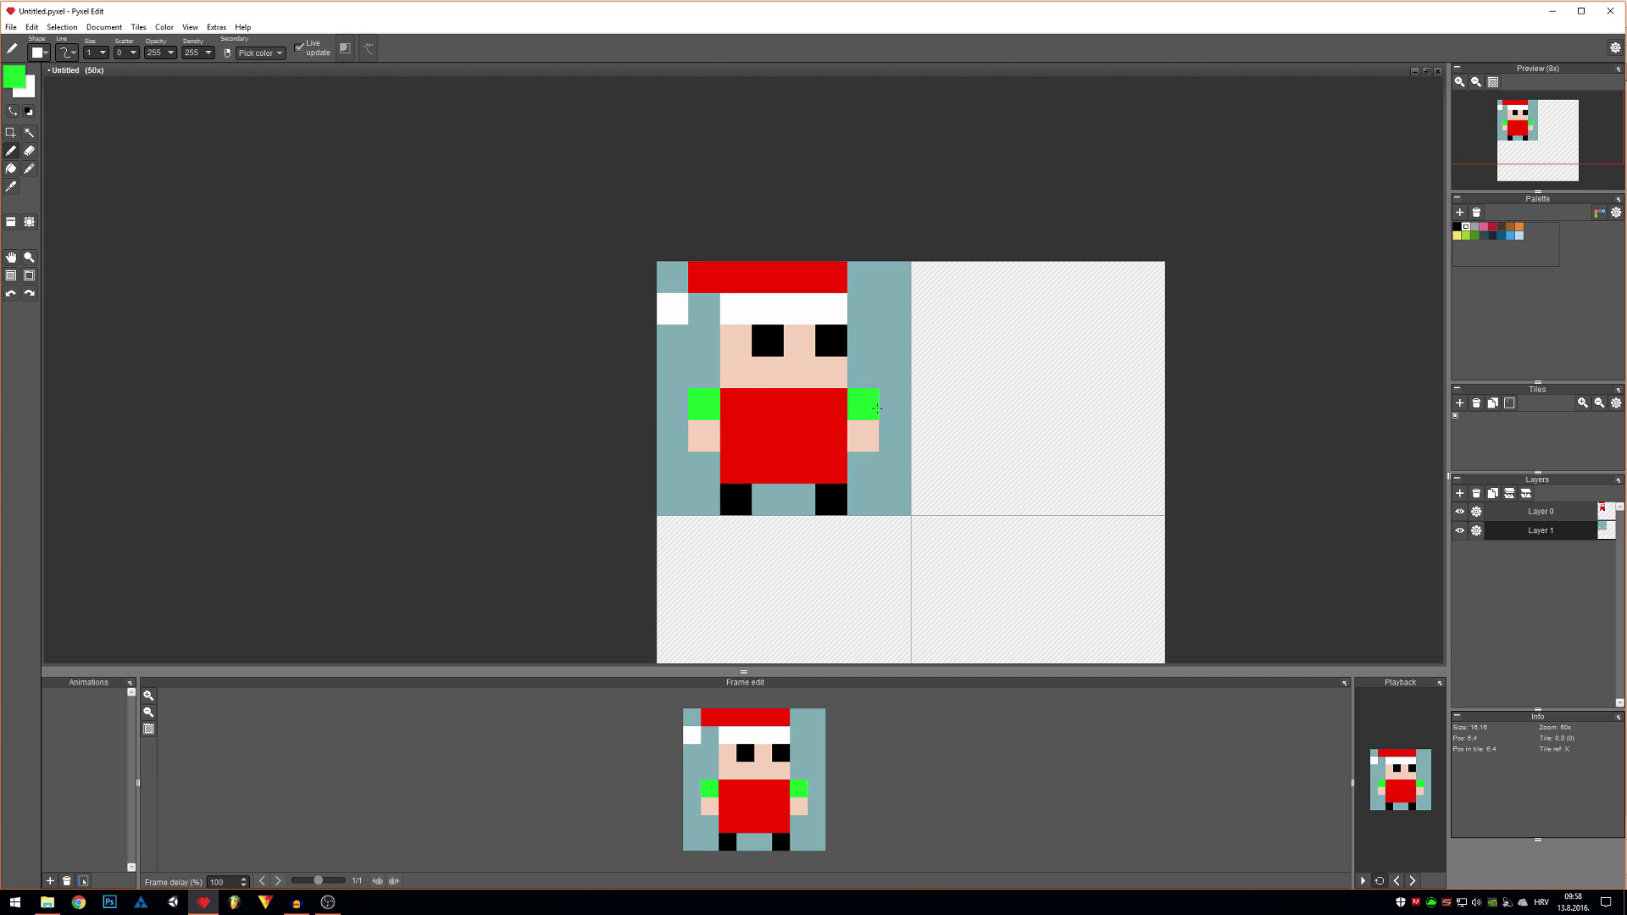
- Switch to Layer 0 and paint the top row of the body green
{"action": "left_click", "coordinate": [839, 405]}
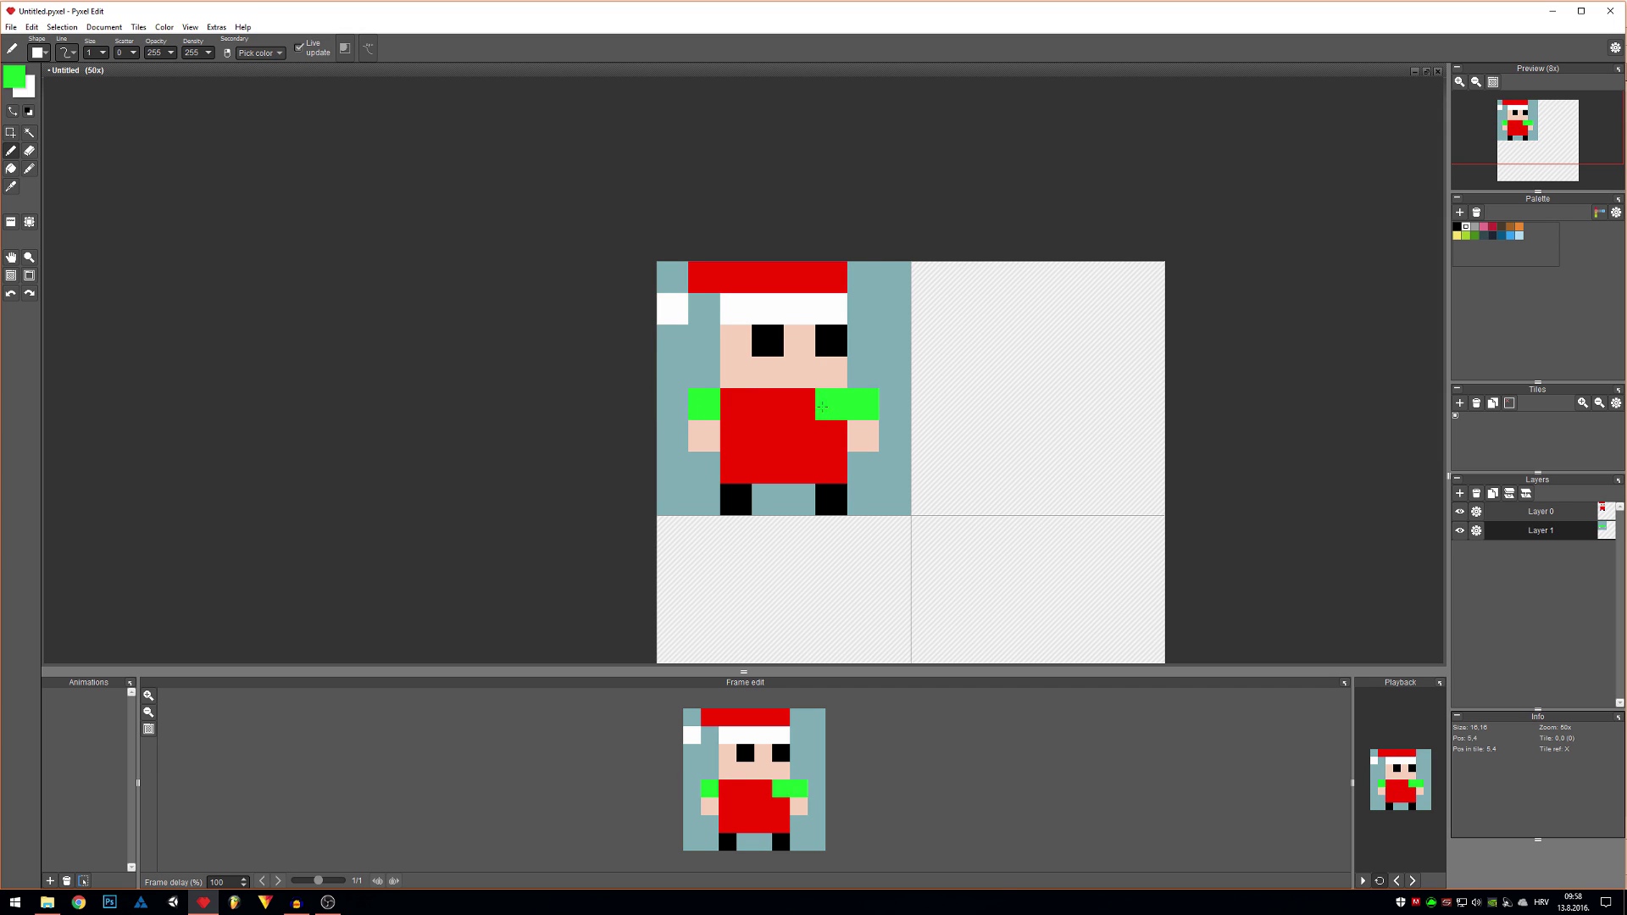
{"action": "left_click", "coordinate": [1541, 511]}
{"action": "left_click_drag", "start_coordinate": [839, 404], "coordinate": [778, 395]}
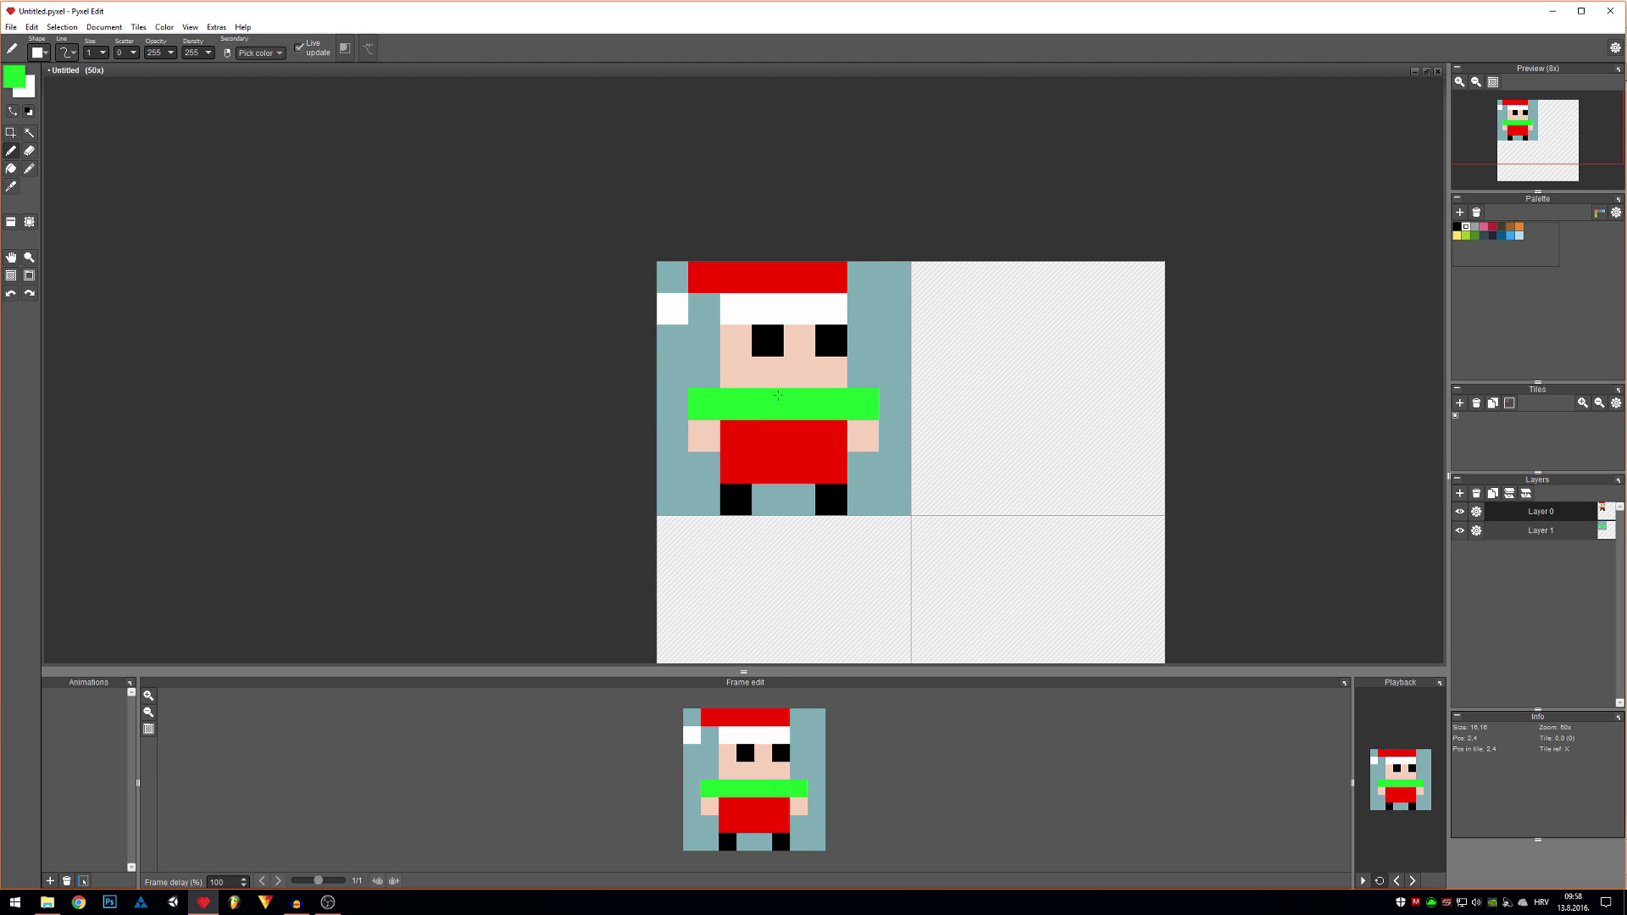
- Select Layer 1 and erase the sleeve and hand pixels on both sides of the body
{"action": "left_click", "coordinate": [1526, 534]}
{"action": "key", "text": "e"}
{"action": "left_click", "coordinate": [865, 405]}
{"action": "left_click", "coordinate": [863, 436]}
{"action": "left_click", "coordinate": [693, 413]}
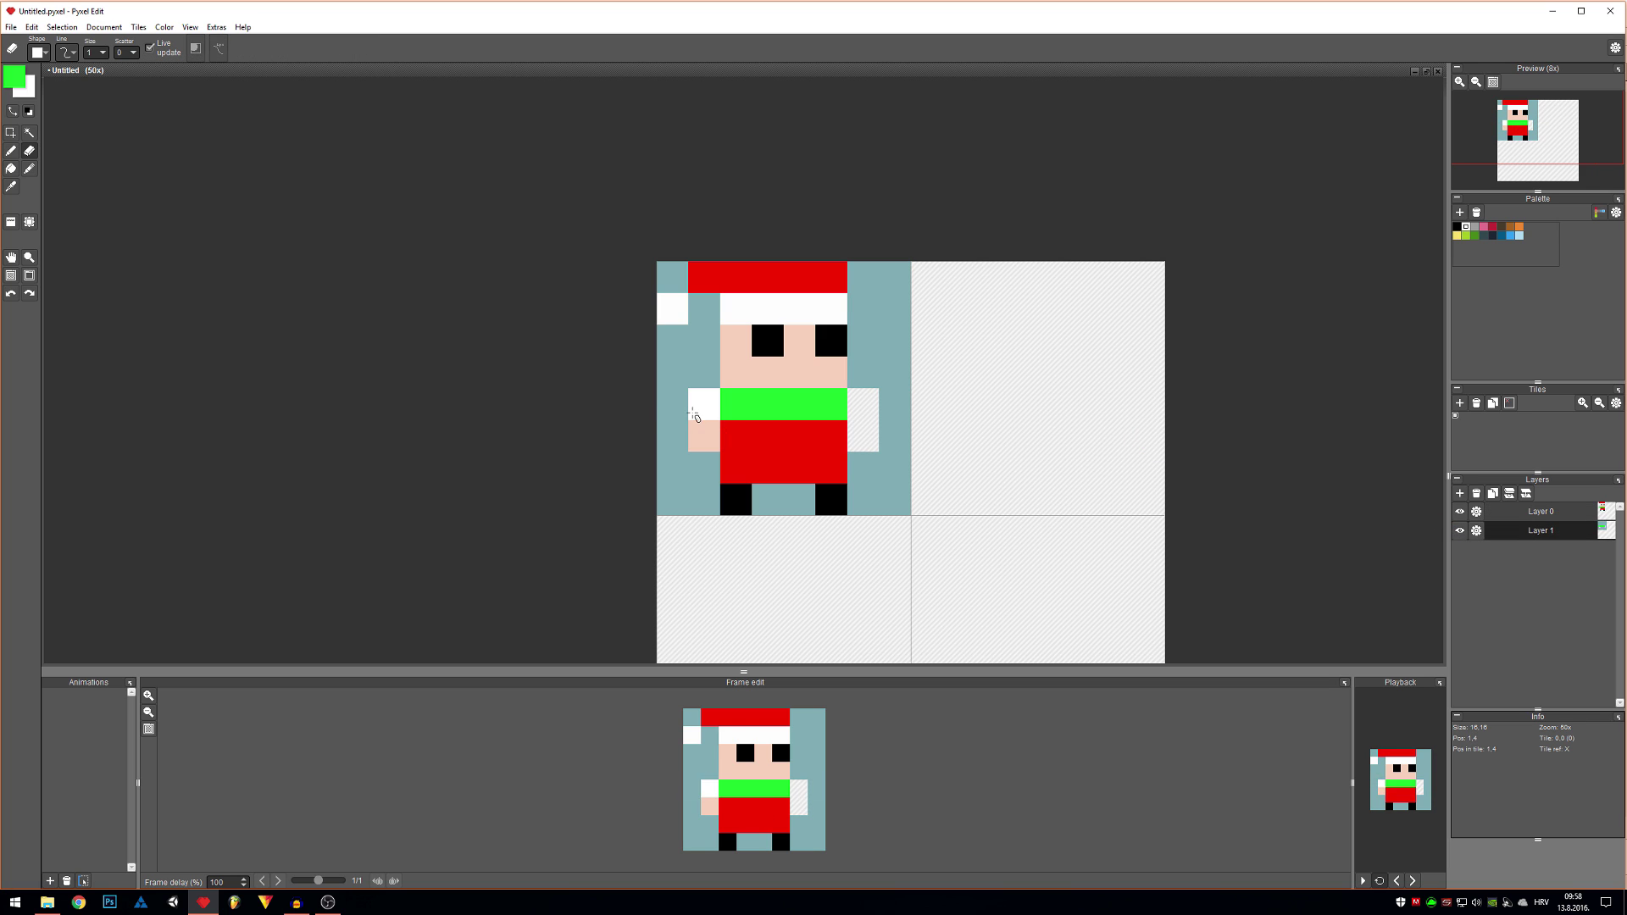
{"action": "left_click", "coordinate": [697, 436]}
- Sample the grey-teal background and paint it over the erased arm pixels on Layer 1
{"action": "key", "text": "i"}
{"action": "key", "text": "b"}
{"action": "left_click", "coordinate": [703, 437]}
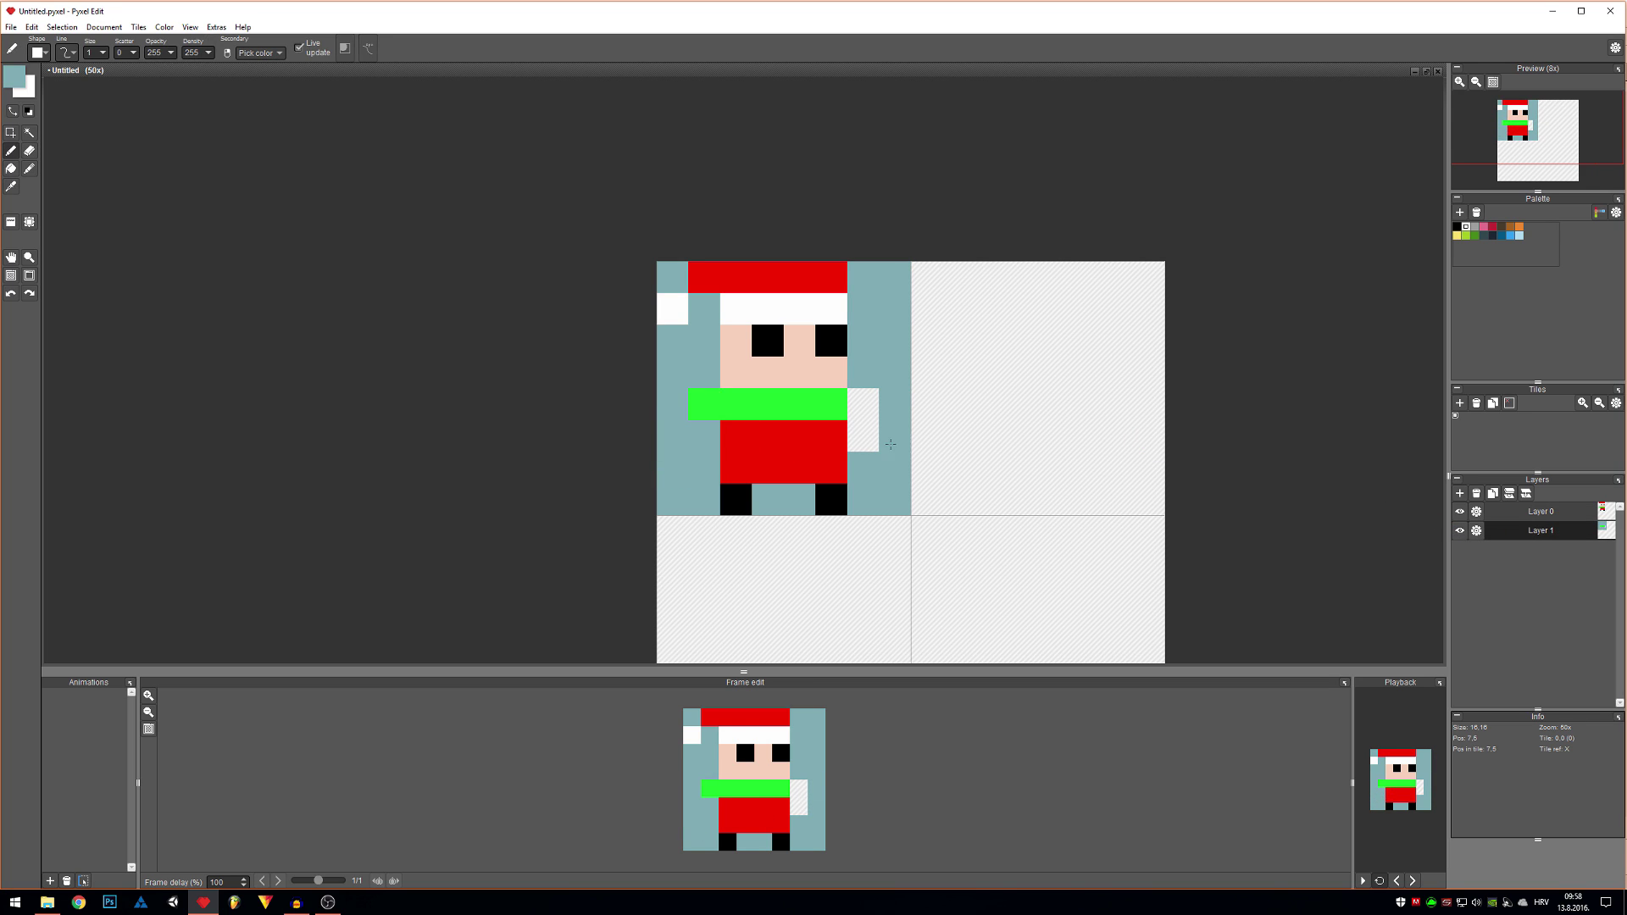
{"action": "left_click_drag", "start_coordinate": [863, 437], "coordinate": [863, 405]}
- Select Layer 0, sample the green and paint the missing arm pixels beside the body with it
{"action": "left_click", "coordinate": [1591, 509]}
{"action": "key", "text": "i"}
{"action": "left_click", "coordinate": [716, 411]}
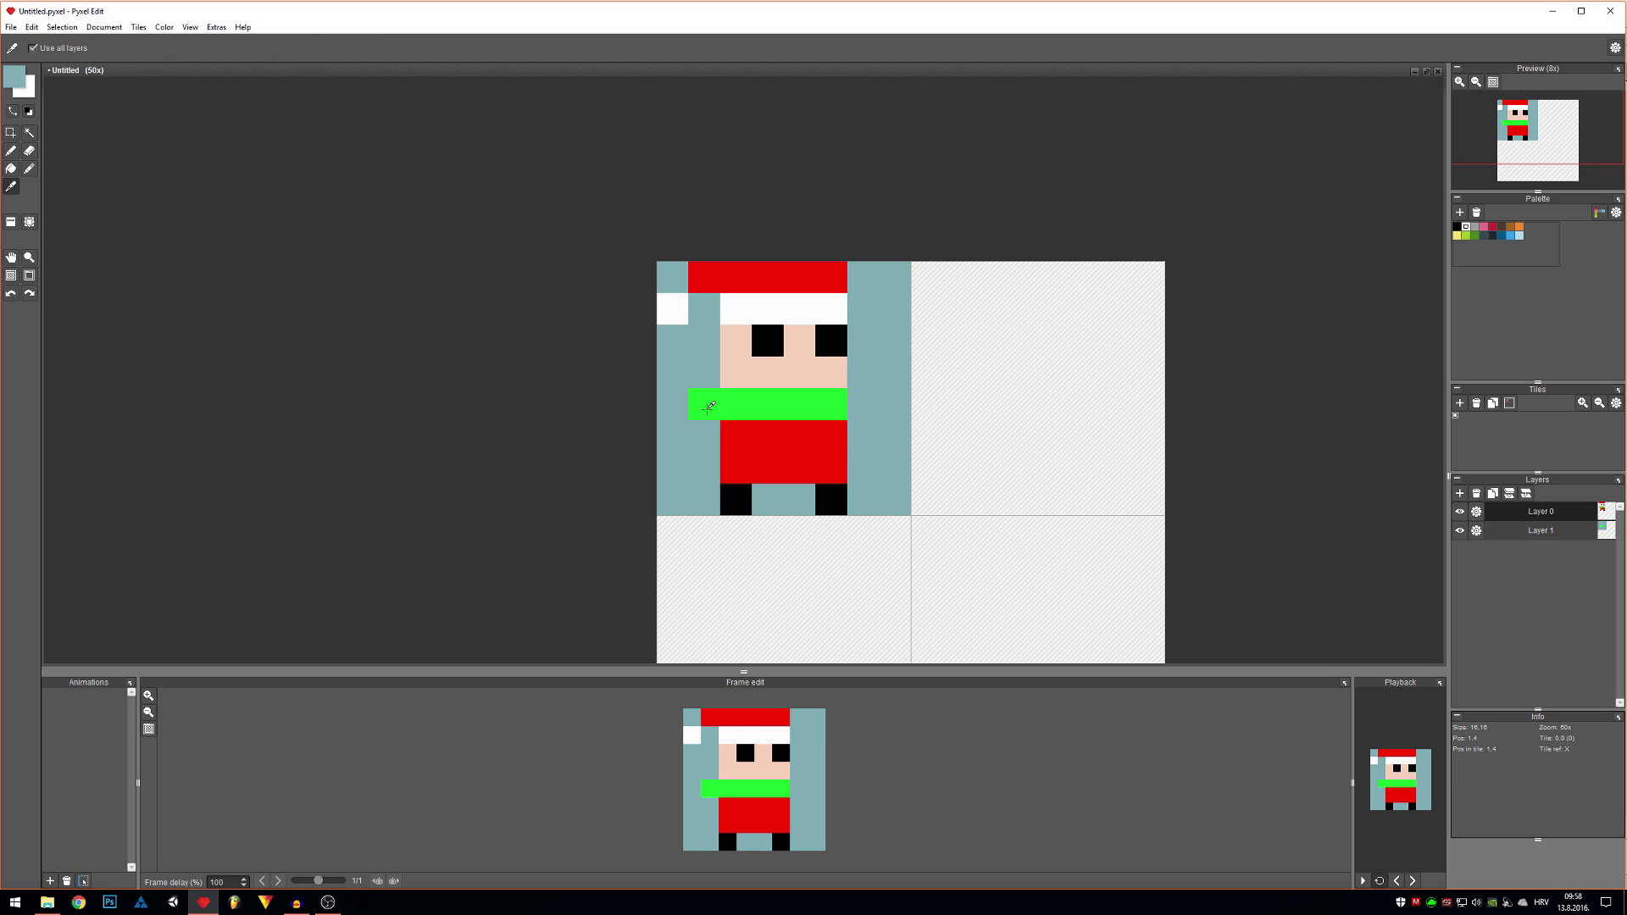
{"action": "key", "text": "b"}
{"action": "left_click", "coordinate": [872, 415]}
{"action": "left_click", "coordinate": [865, 436]}
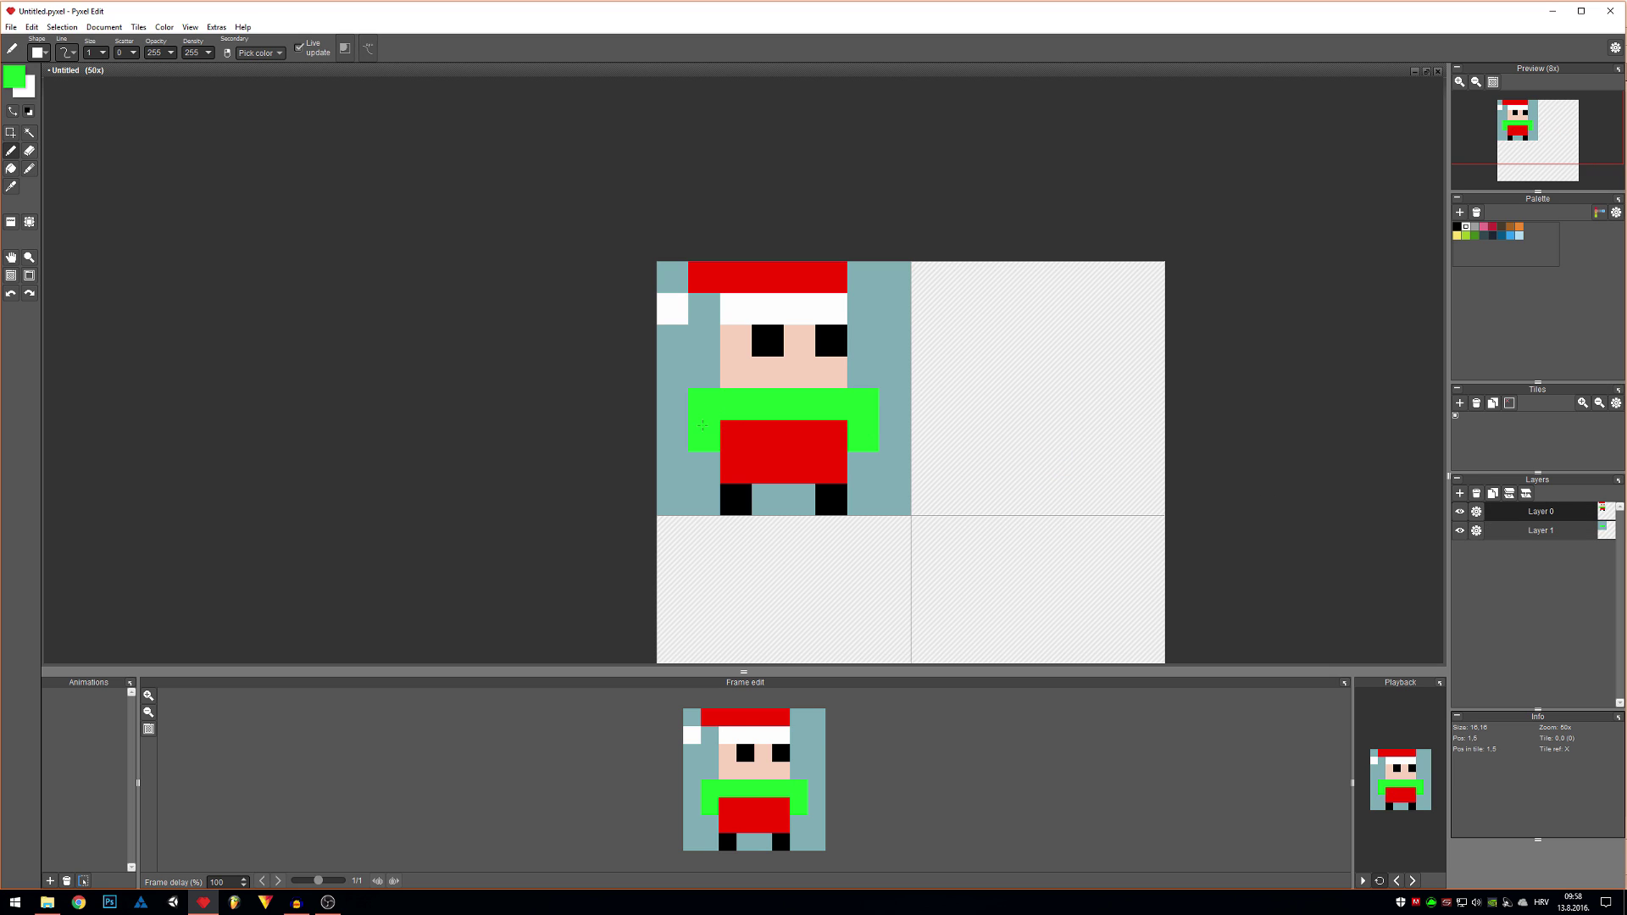
- Sample the face's skin tone and paint a hand pixel below each green sleeve on Layer 0
{"action": "key", "text": "i"}
{"action": "left_click", "coordinate": [738, 373]}
{"action": "key", "text": "b"}
{"action": "left_click", "coordinate": [703, 437]}
{"action": "left_click", "coordinate": [862, 436]}
- Sample the sleeve green and paint the two lower rows of the body with it
{"action": "key", "text": "i"}
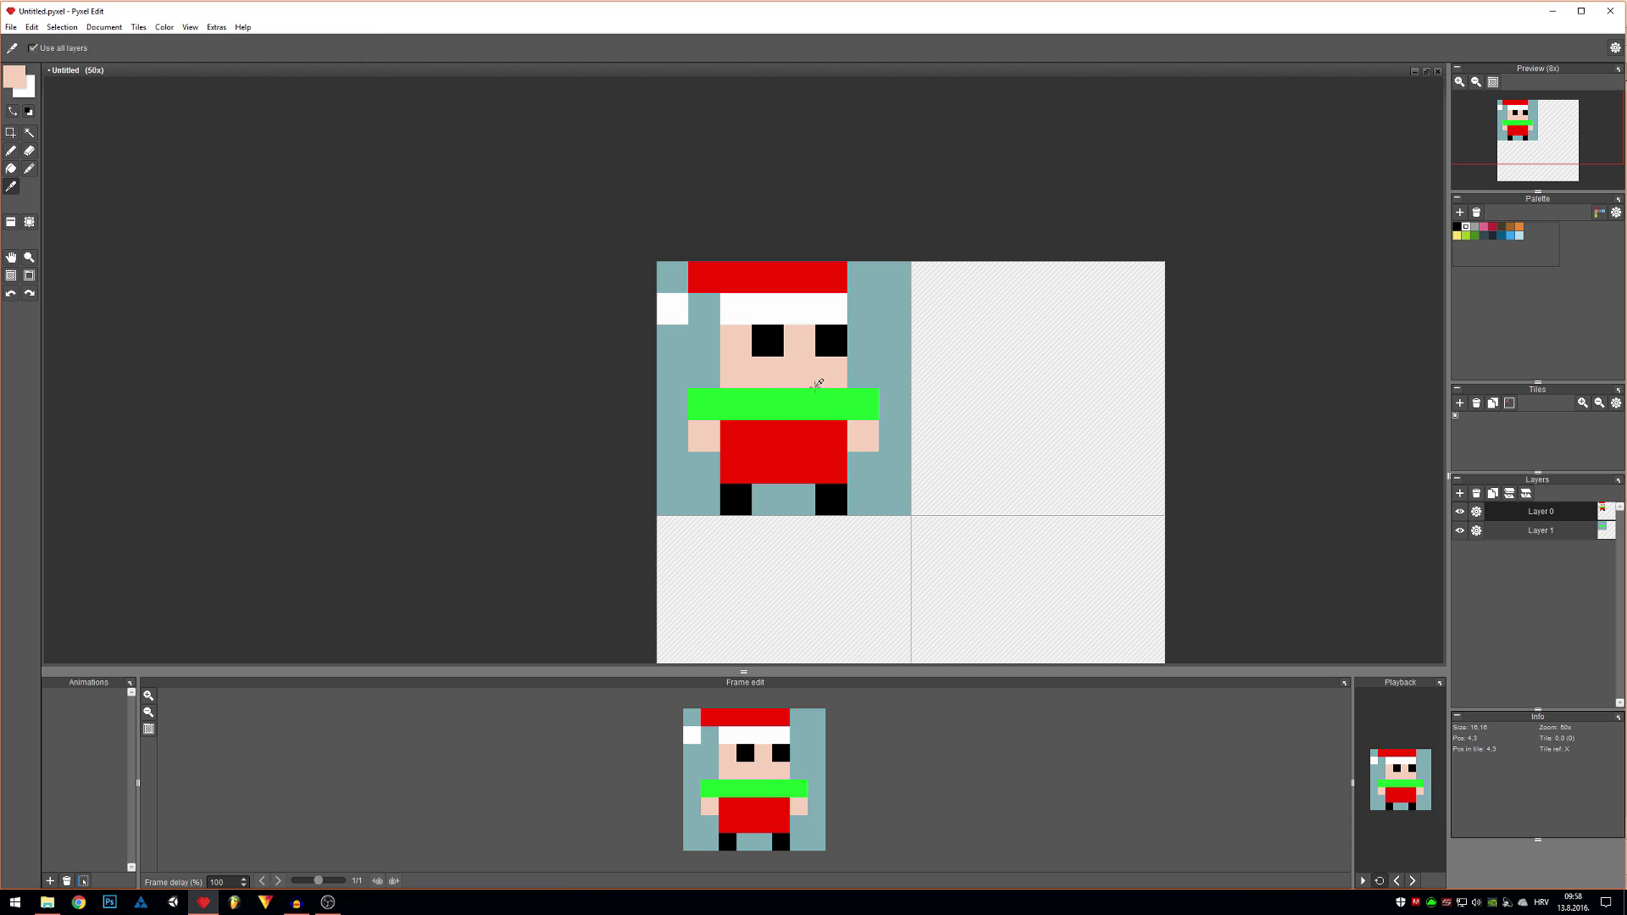
{"action": "left_click", "coordinate": [815, 394]}
{"action": "key", "text": "b"}
{"action": "mouse_move", "coordinate": [835, 437]}
{"action": "left_mouse_down"}
{"action": "mouse_move", "coordinate": [738, 427]}
{"action": "mouse_move", "coordinate": [735, 446]}
{"action": "mouse_move", "coordinate": [809, 463]}
{"action": "mouse_move", "coordinate": [861, 465]}
{"action": "left_mouse_up"}
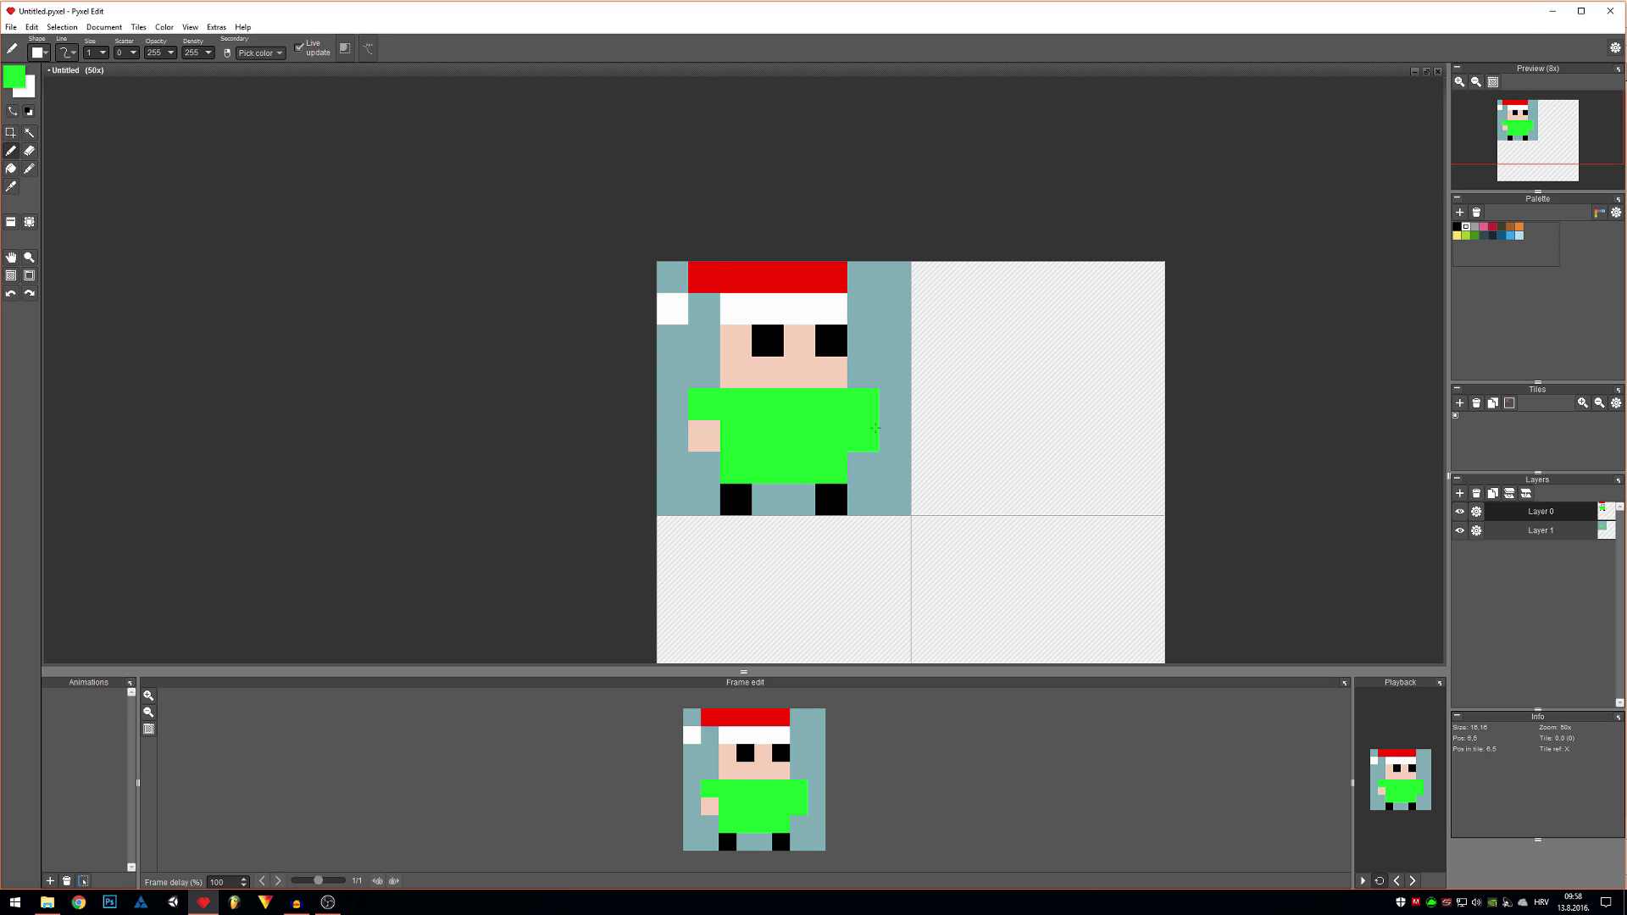
- Sample the hat's red and restore the two lower body rows to red
{"action": "key", "text": "i"}
{"action": "left_click", "coordinate": [768, 277]}
{"action": "key", "text": "b"}
{"action": "left_click", "coordinate": [736, 436]}
{"action": "mouse_move", "coordinate": [744, 440]}
{"action": "left_mouse_down"}
{"action": "mouse_move", "coordinate": [823, 467]}
{"action": "mouse_move", "coordinate": [786, 441]}
{"action": "mouse_move", "coordinate": [738, 437]}
{"action": "left_mouse_up"}
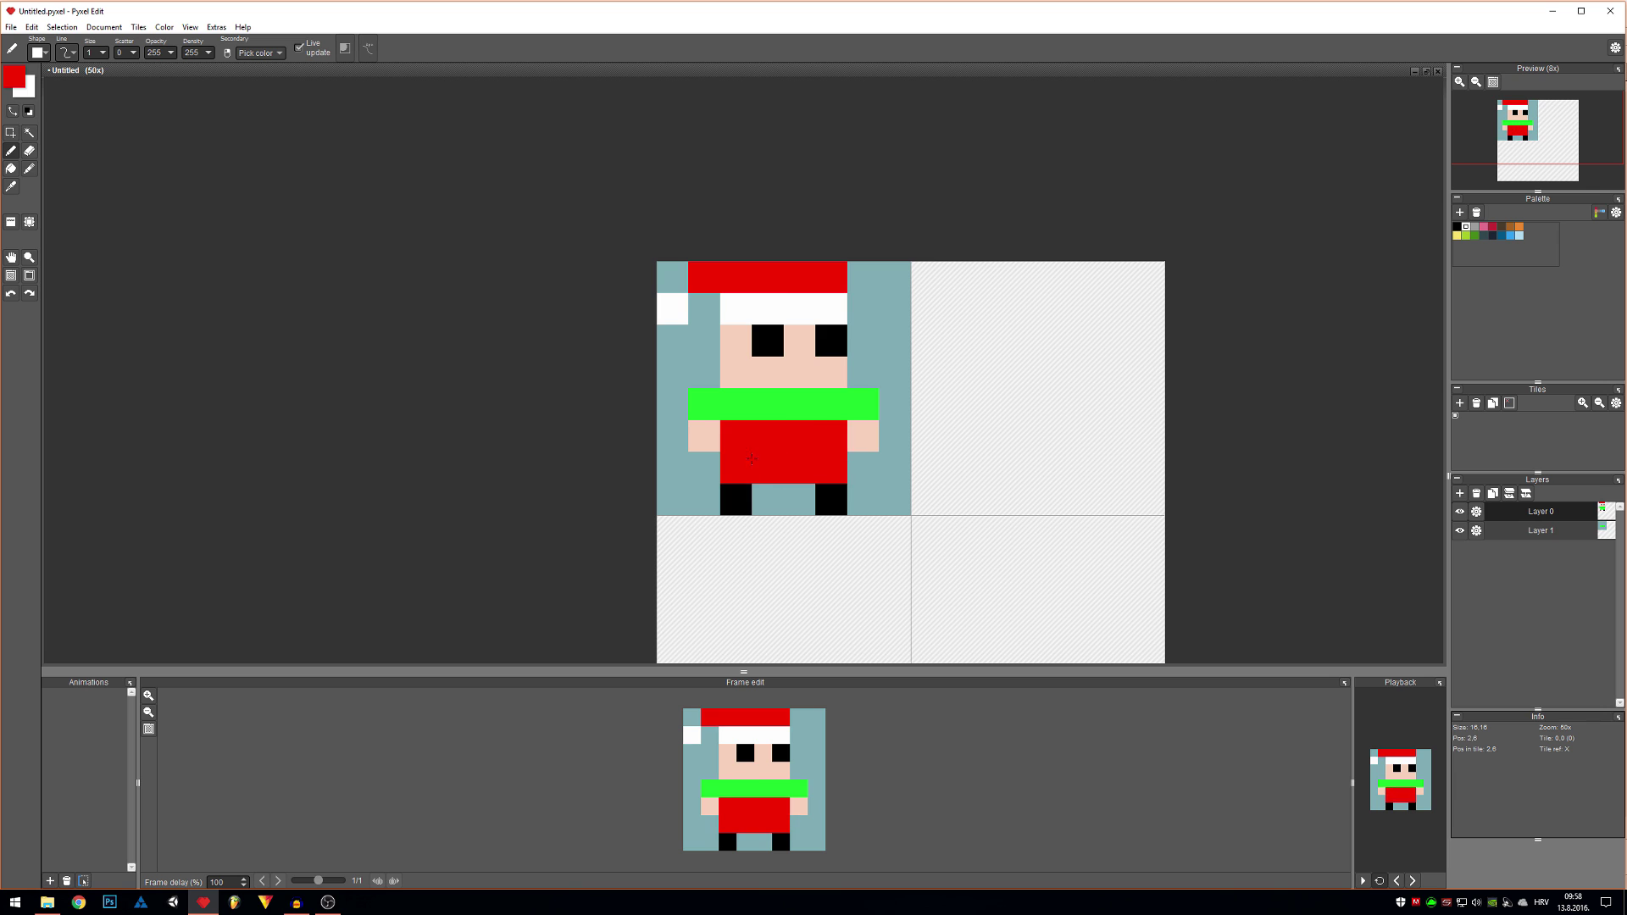
- Paint the green chest row red between the arms, leaving one green sleeve pixel on each side
{"action": "scroll", "coordinate": [843, 458], "scroll_direction": "down", "scroll_amount": 5}
{"action": "scroll", "coordinate": [846, 477], "scroll_direction": "down", "scroll_amount": 2}
{"action": "scroll", "coordinate": [846, 477], "scroll_direction": "up", "scroll_amount": 4}
{"action": "left_click_drag", "start_coordinate": [824, 376], "coordinate": [770, 376]}
{"action": "scroll", "coordinate": [804, 405], "scroll_direction": "up", "scroll_amount": 2}
{"action": "left_click", "coordinate": [855, 466]}
{"action": "scroll", "coordinate": [855, 462], "scroll_direction": "down", "scroll_amount": 2}
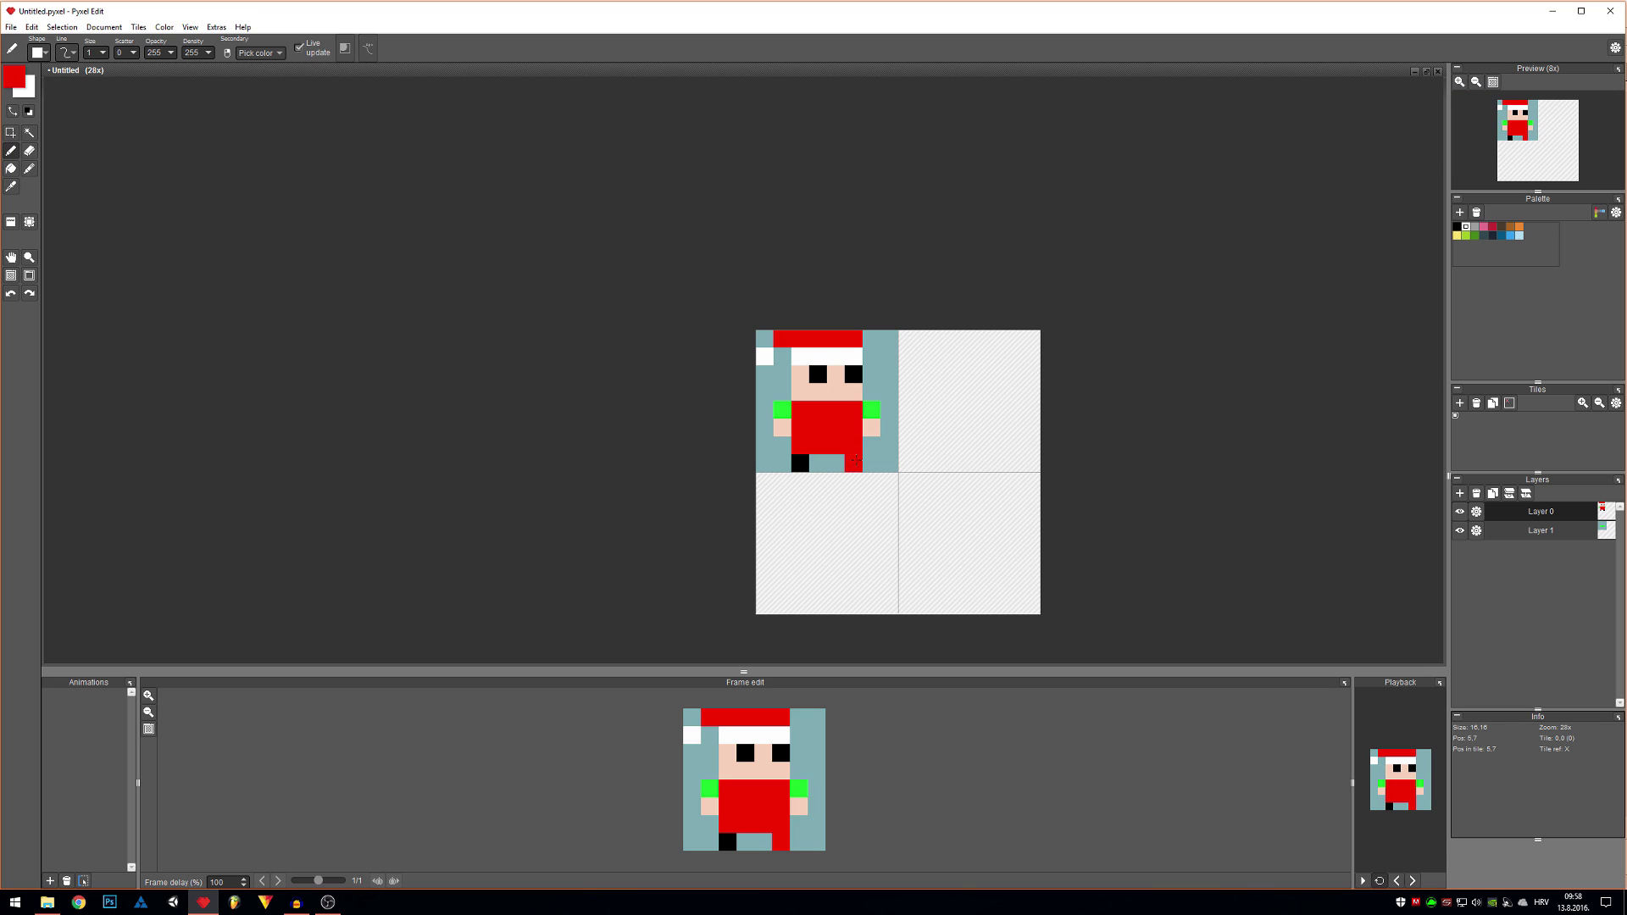
- Sample black from an eye and widen each shoe outward by one pixel
{"action": "right_click", "coordinate": [819, 375]}
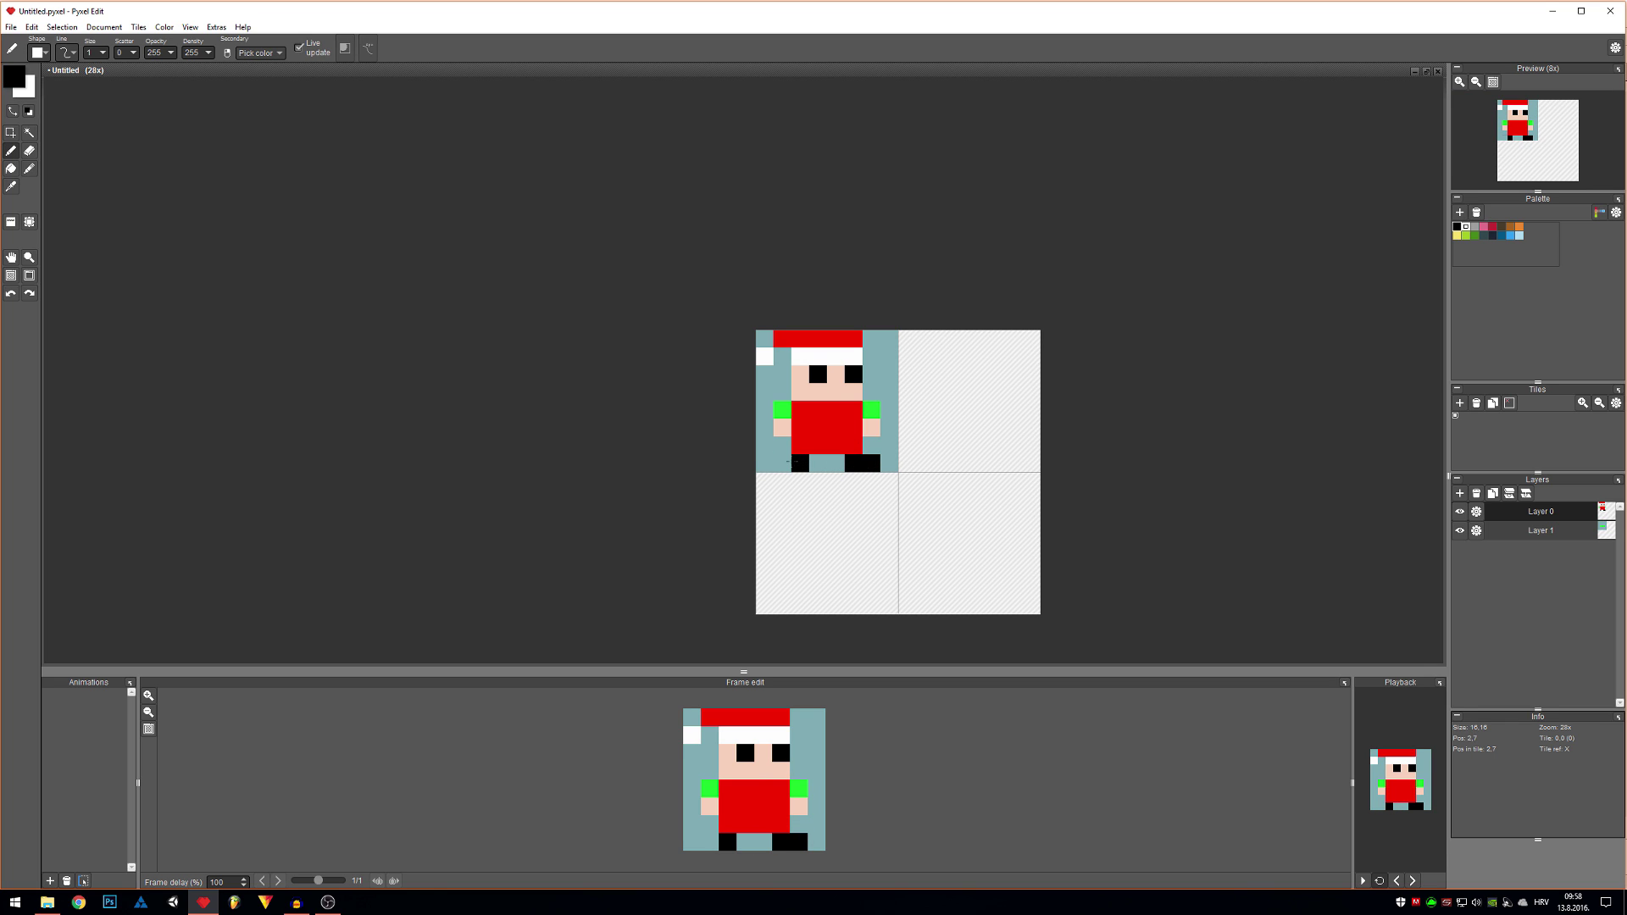
{"action": "left_click", "coordinate": [788, 463]}
{"action": "scroll", "coordinate": [890, 474], "scroll_direction": "down", "scroll_amount": 4}
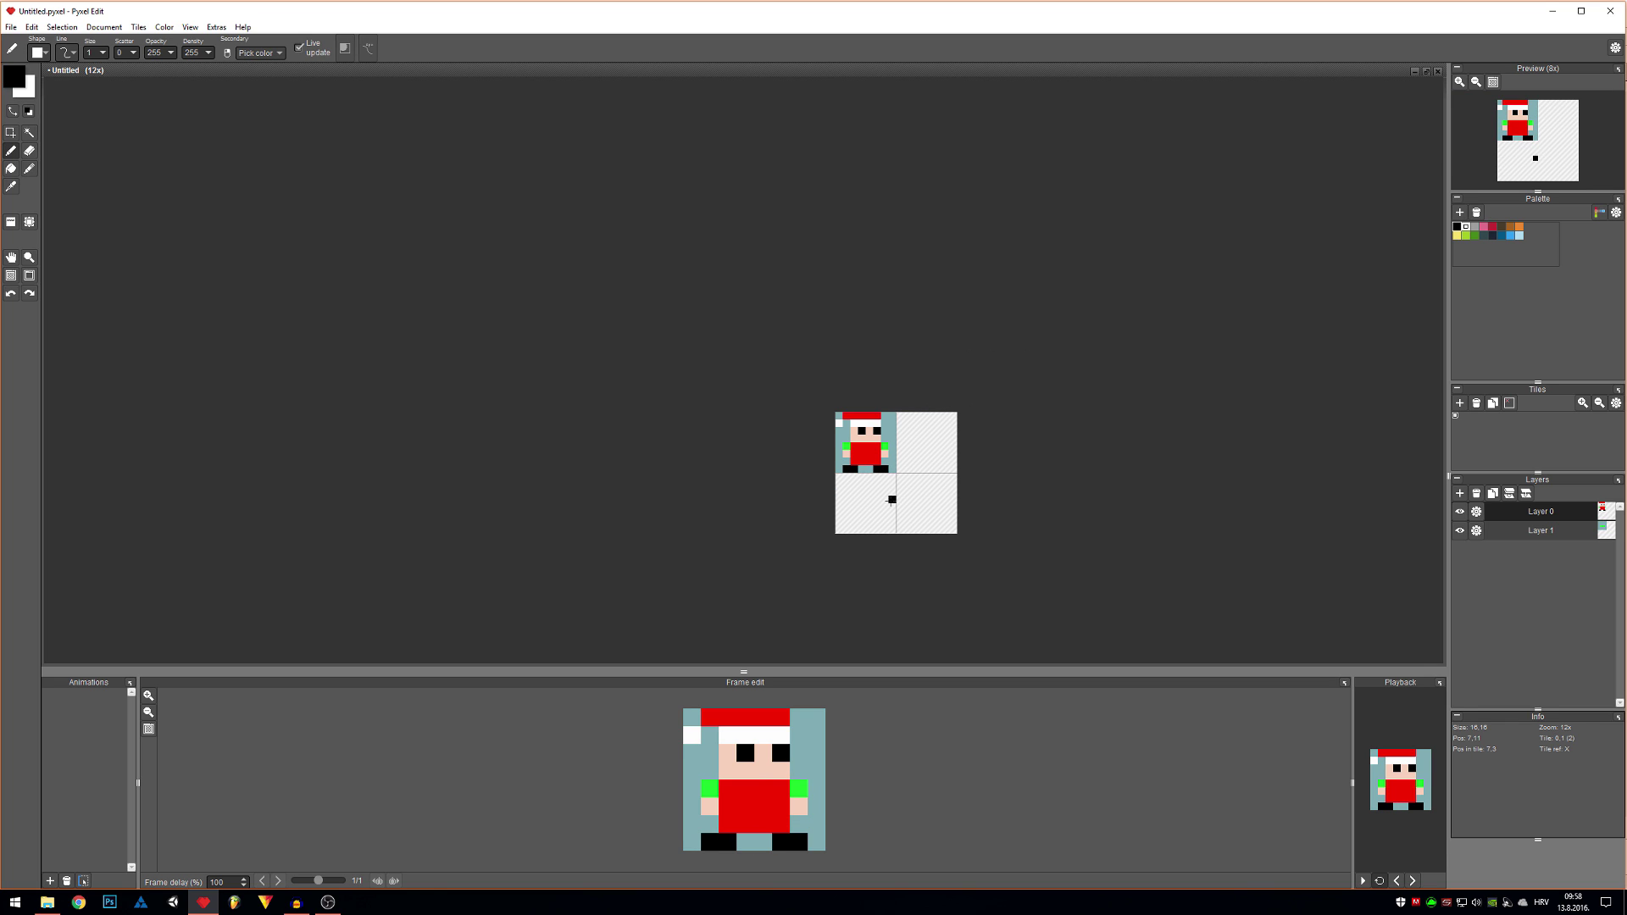
{"action": "scroll", "coordinate": [892, 500], "scroll_direction": "up", "scroll_amount": 4}
{"action": "left_click", "coordinate": [850, 431]}
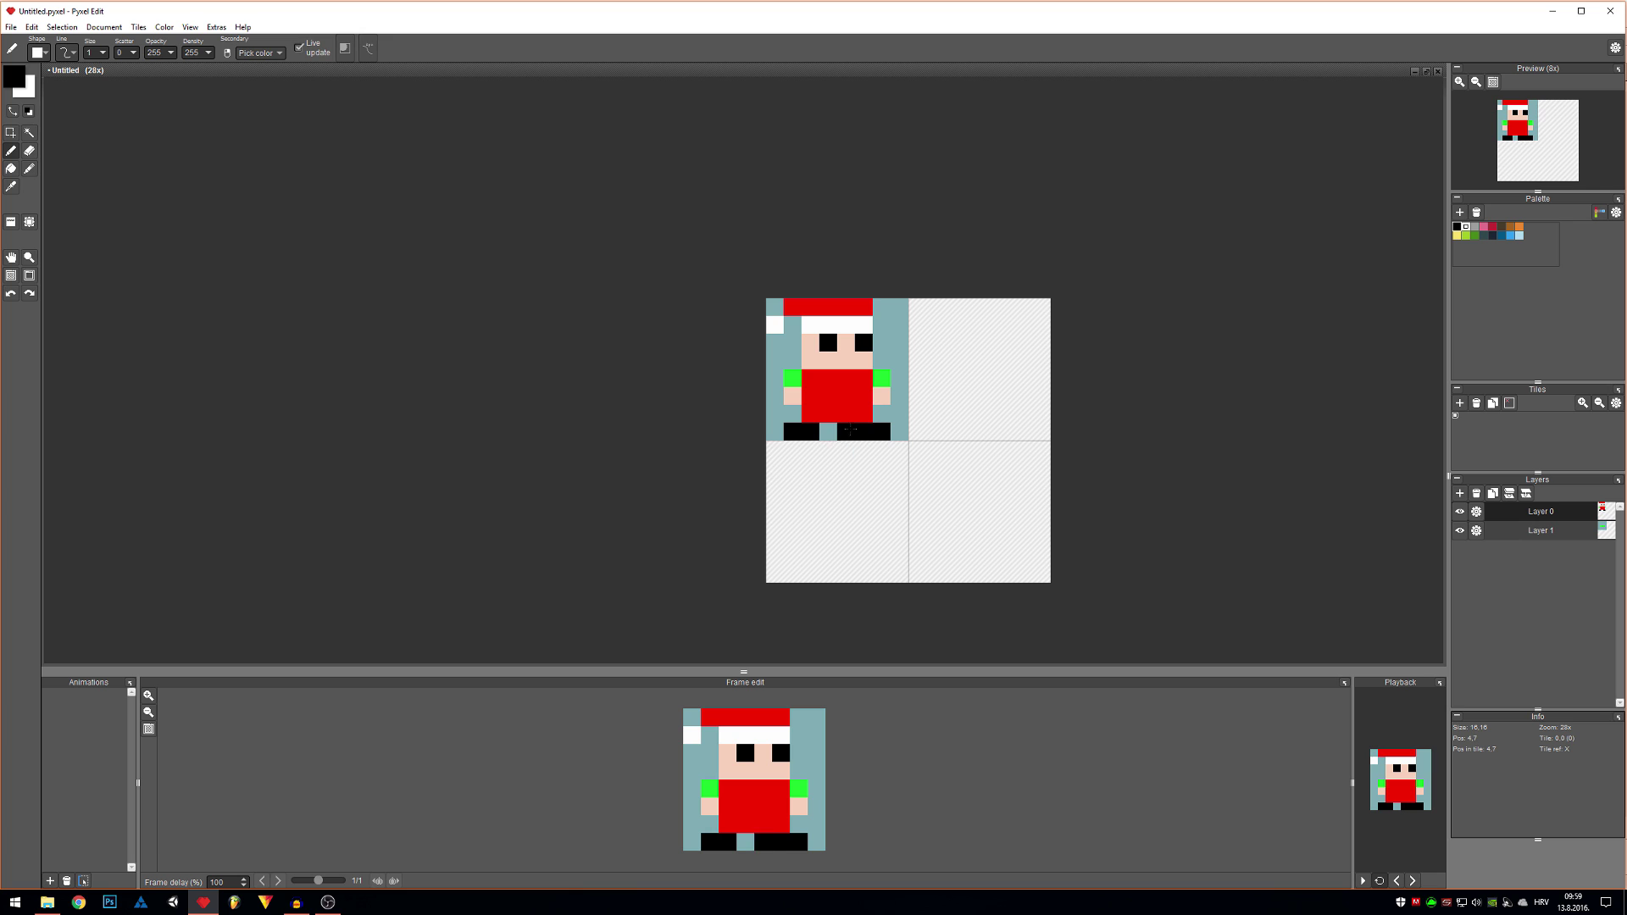
{"action": "key", "text": "ctrl+z"}
{"action": "scroll", "coordinate": [857, 455], "scroll_direction": "down", "scroll_amount": 3}
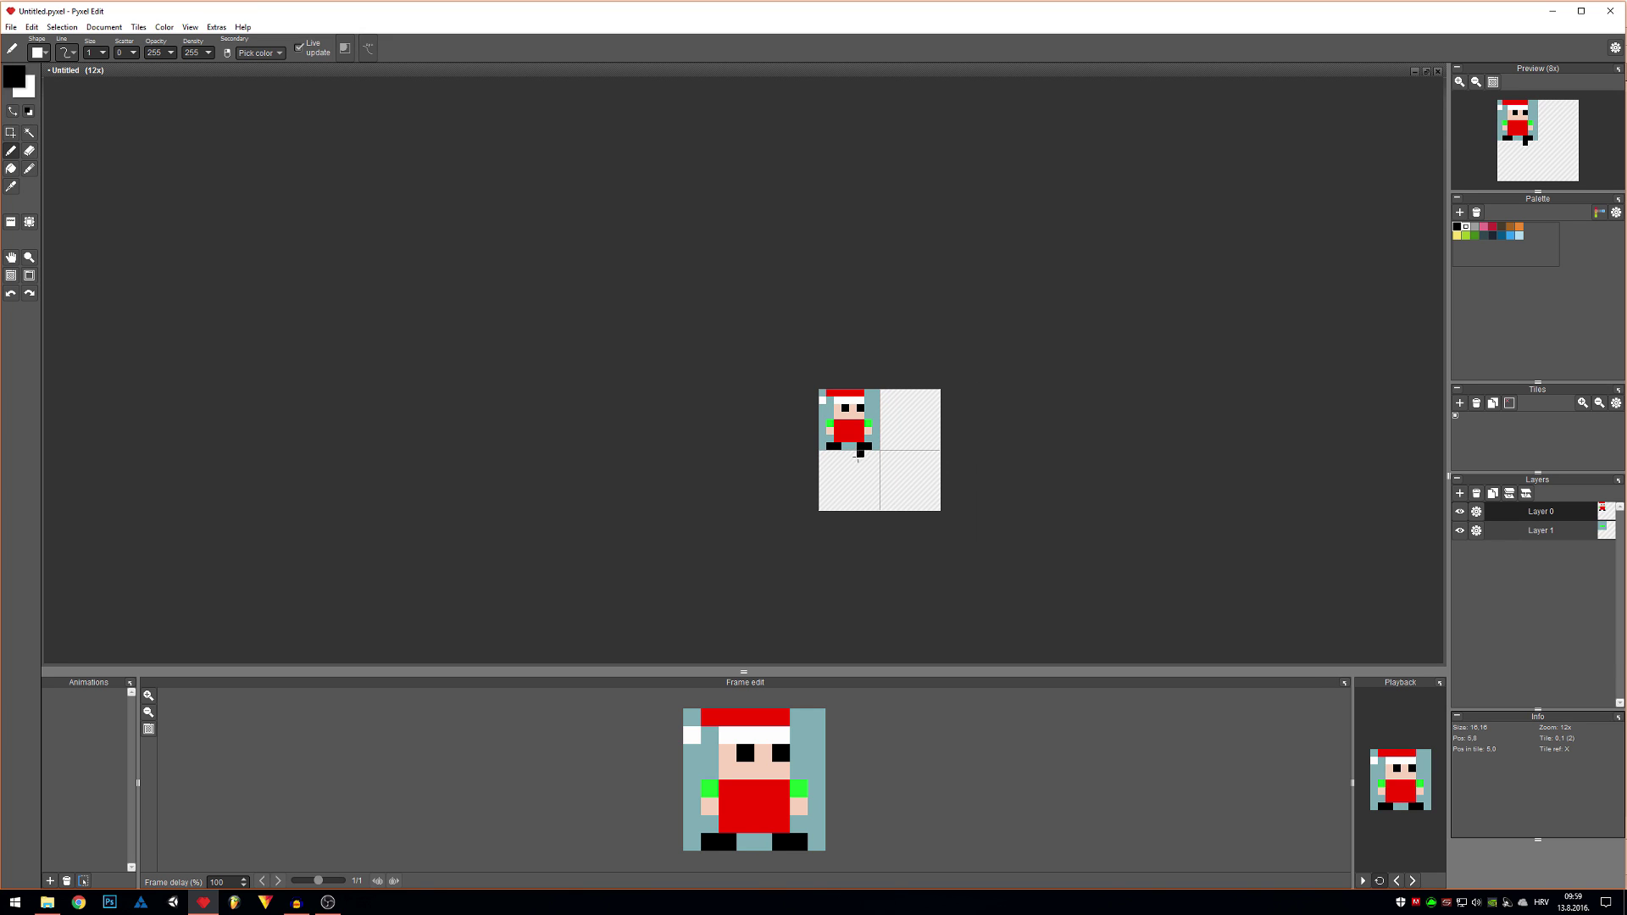
- Sample the sleeve green and lengthen both sleeves downward by painting over the hand pixels
{"action": "scroll", "coordinate": [859, 458], "scroll_direction": "up", "scroll_amount": 4}
{"action": "key", "text": "space"}
{"action": "left_click_drag", "start_coordinate": [837, 458], "coordinate": [818, 509]}
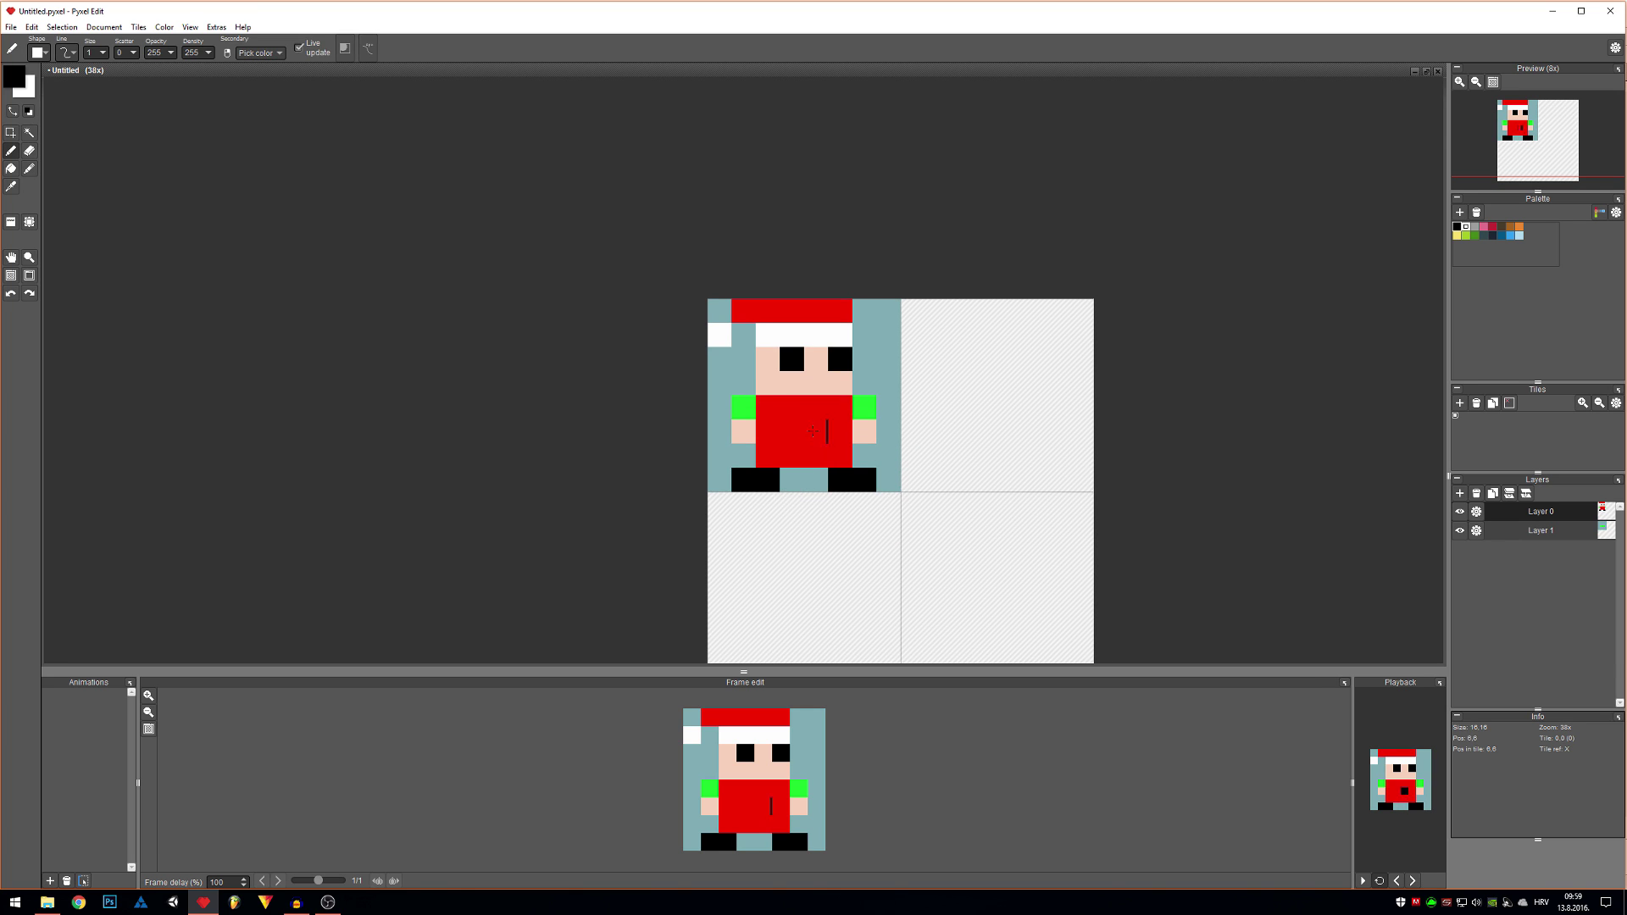
{"action": "scroll", "coordinate": [759, 442], "scroll_direction": "up", "scroll_amount": 2}
{"action": "left_click", "coordinate": [743, 403]}
{"action": "right_click", "coordinate": [744, 405]}
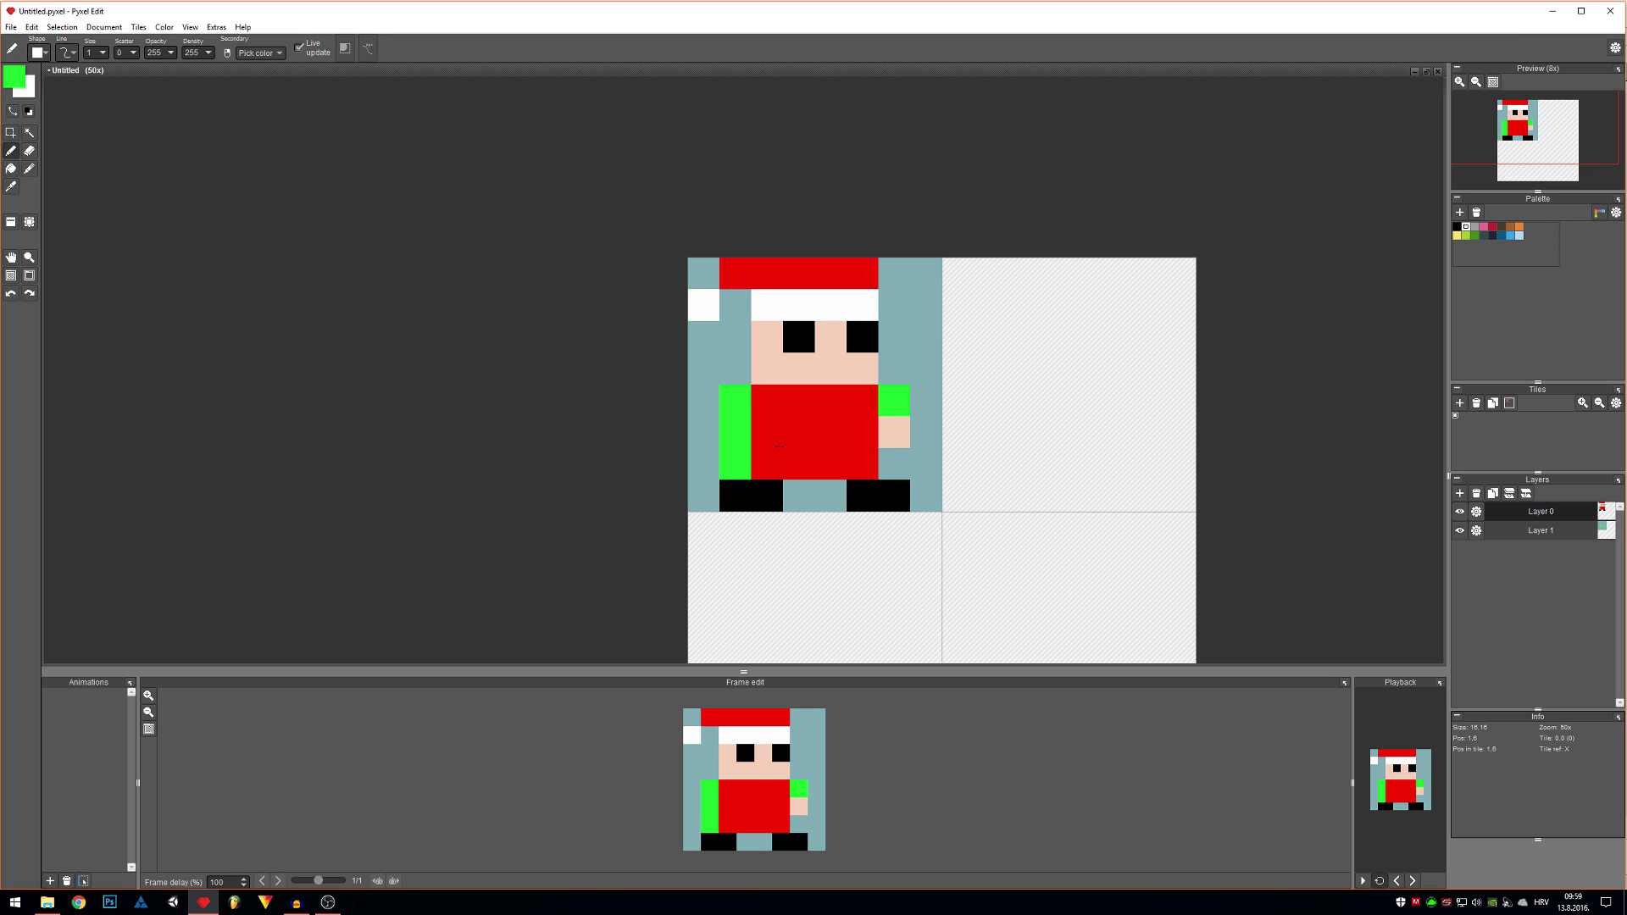
{"action": "left_click", "coordinate": [894, 433]}
- Sample the face's skin tone and paint a hand pixel below each lengthened sleeve, just above the shoes
{"action": "left_click", "coordinate": [798, 365], "text": "alt"}
{"action": "left_click", "coordinate": [736, 464]}
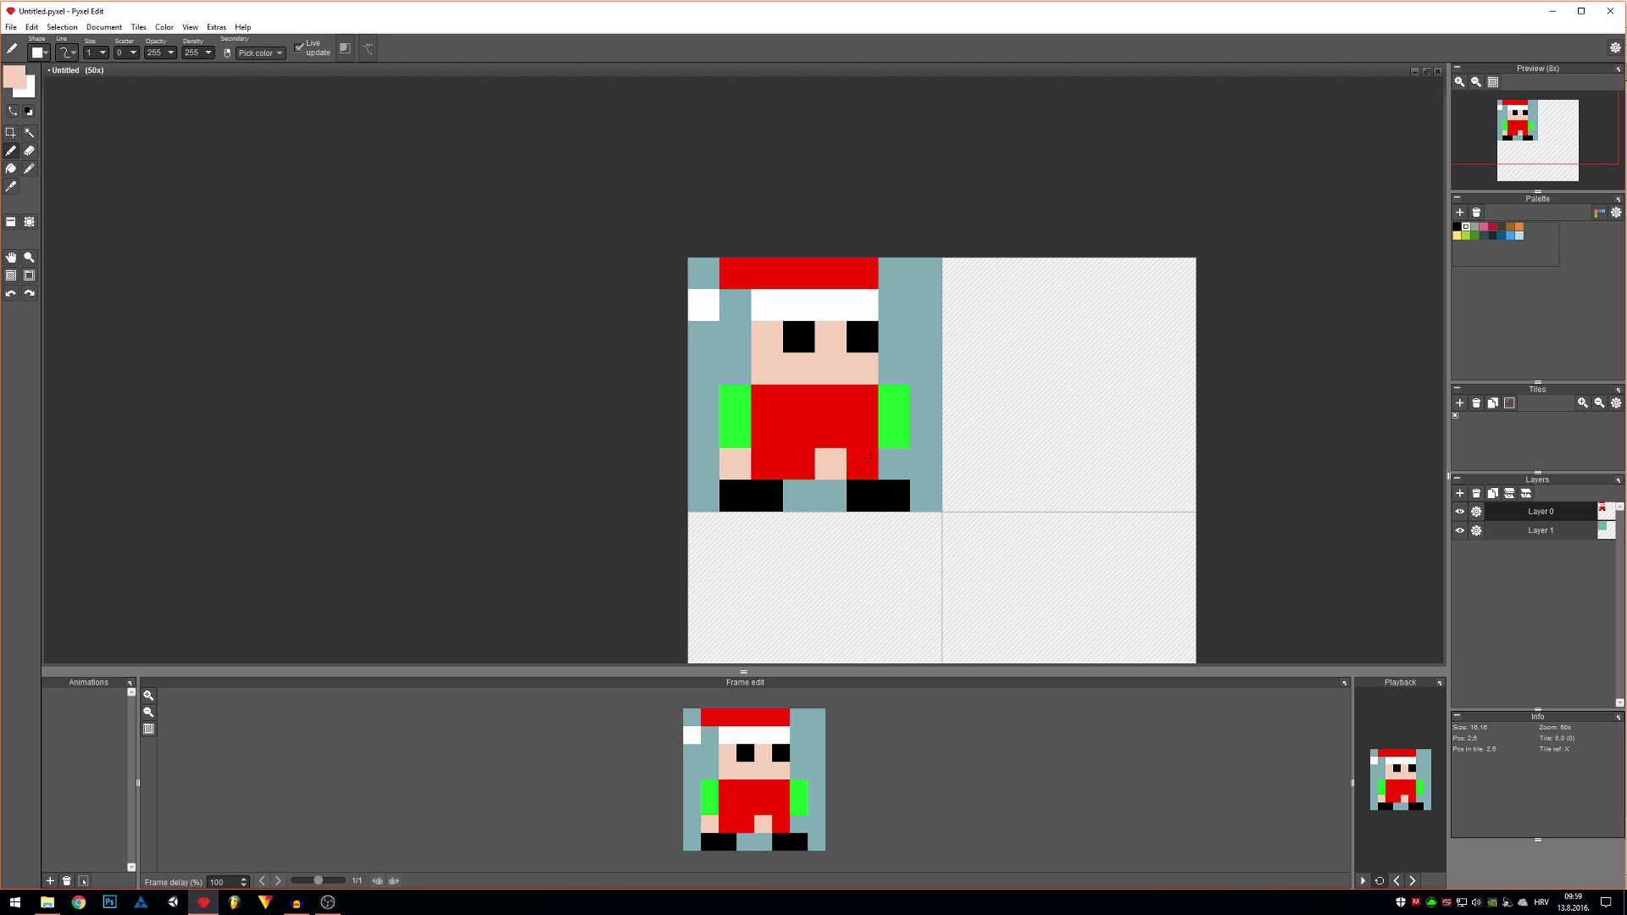
{"action": "left_click", "coordinate": [894, 464]}
{"action": "scroll", "coordinate": [937, 496], "scroll_direction": "down", "scroll_amount": 6}
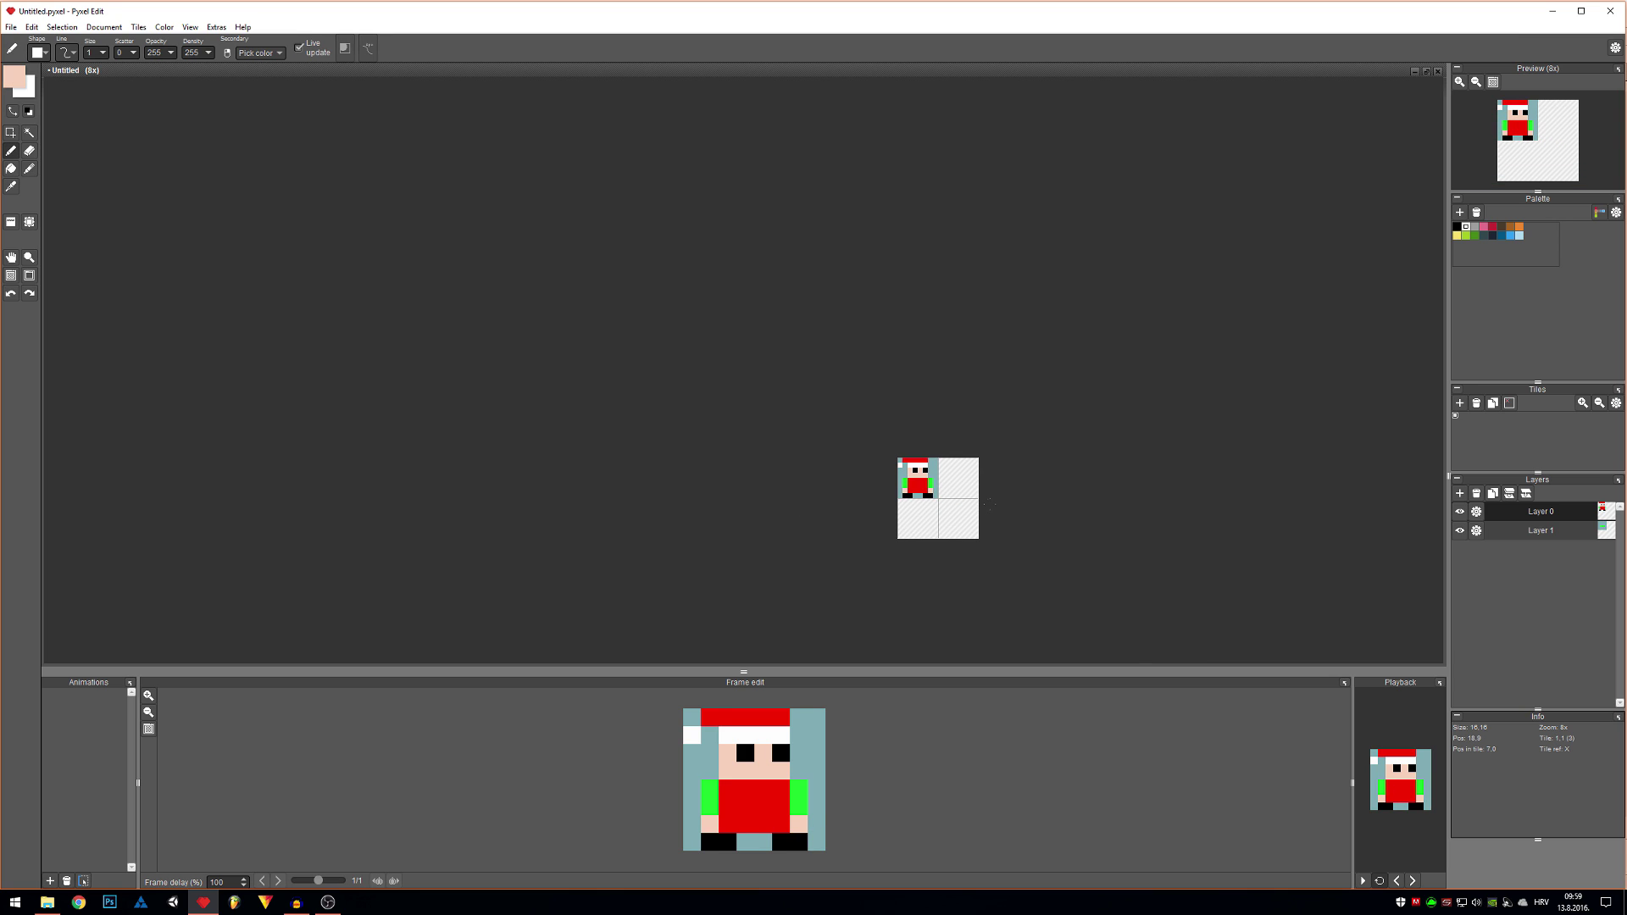
{"action": "scroll", "coordinate": [930, 488], "scroll_direction": "up", "scroll_amount": 4}
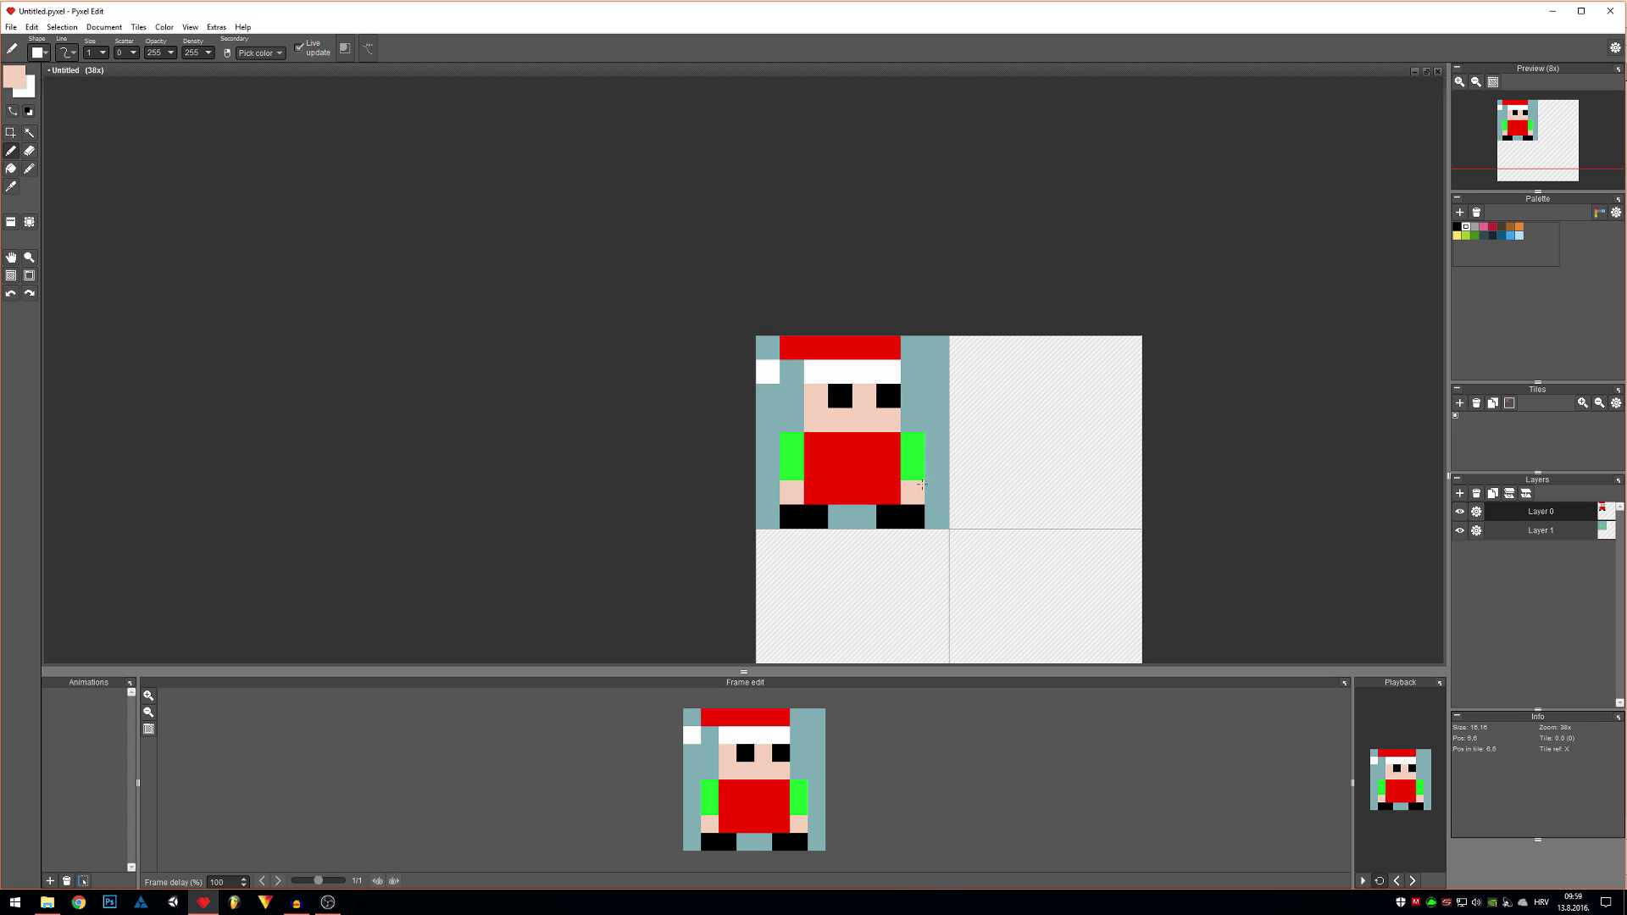
{"action": "left_click", "coordinate": [912, 468]}
{"action": "scroll", "coordinate": [910, 463], "scroll_direction": "up", "scroll_amount": 2}
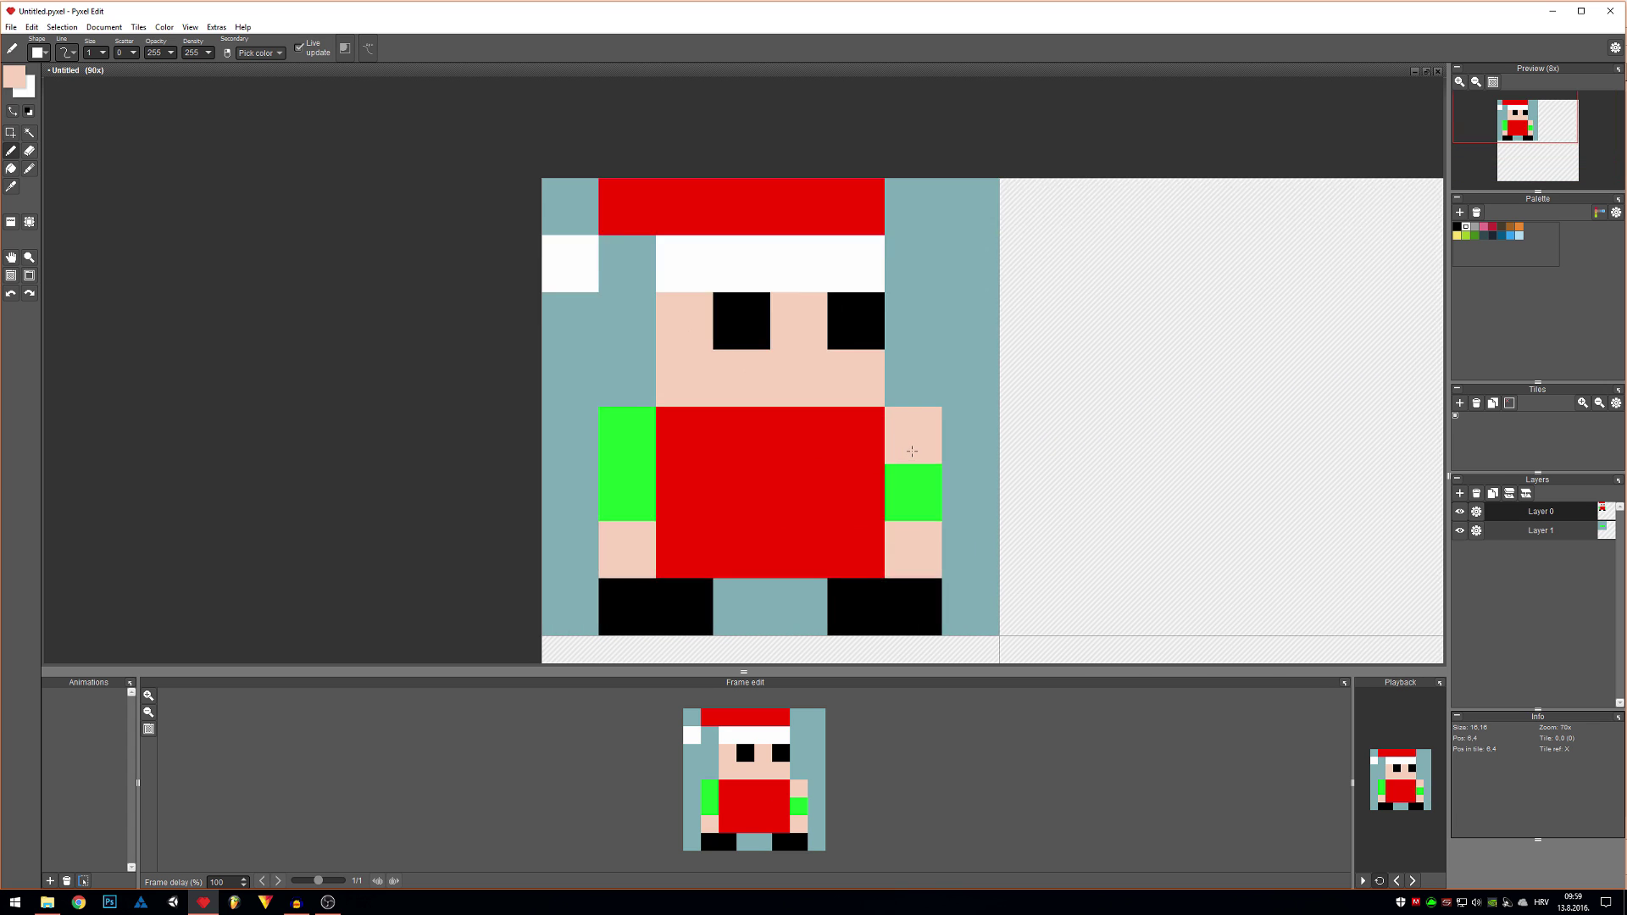
{"action": "scroll", "coordinate": [909, 461], "scroll_direction": "down", "scroll_amount": 2}
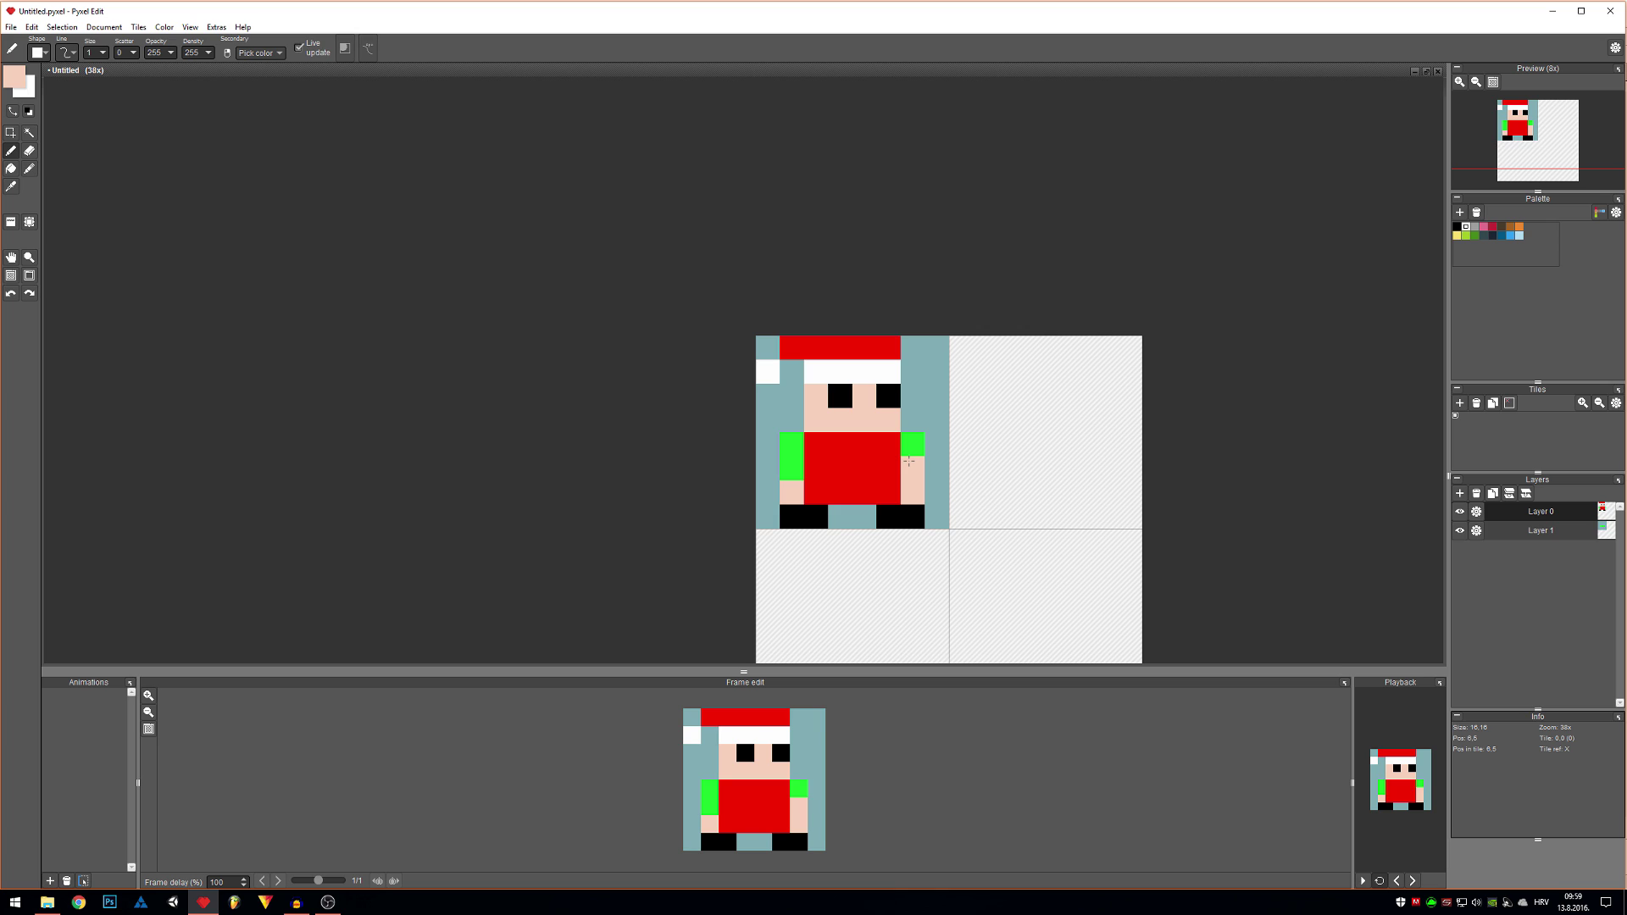